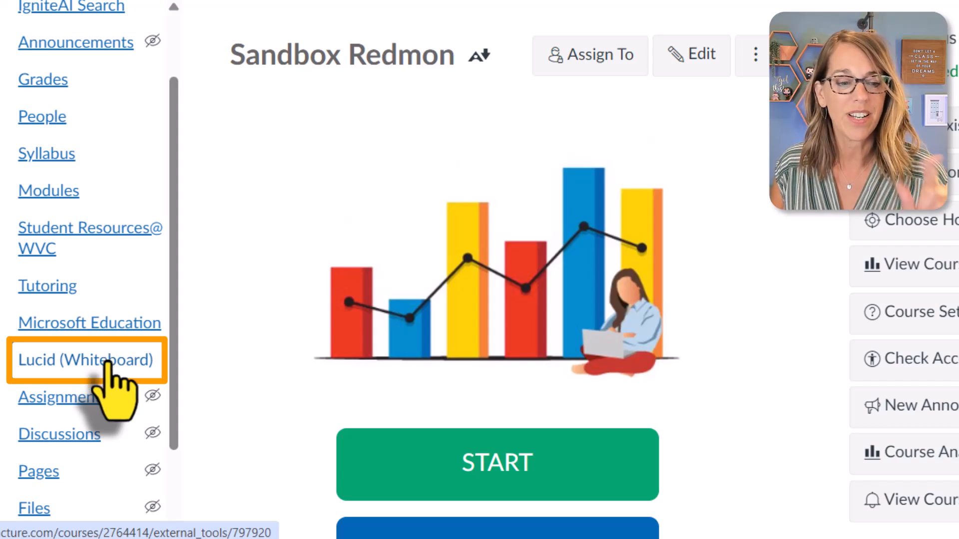
Step: Open the Lucid (Whiteboard) tool in the Canvas course and launch Lucid from it
click(105, 362)
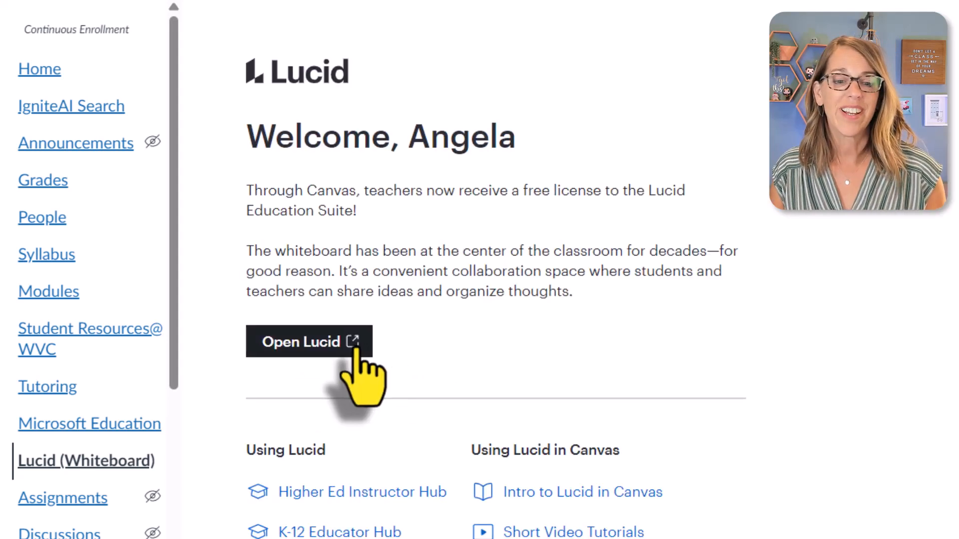
click(330, 345)
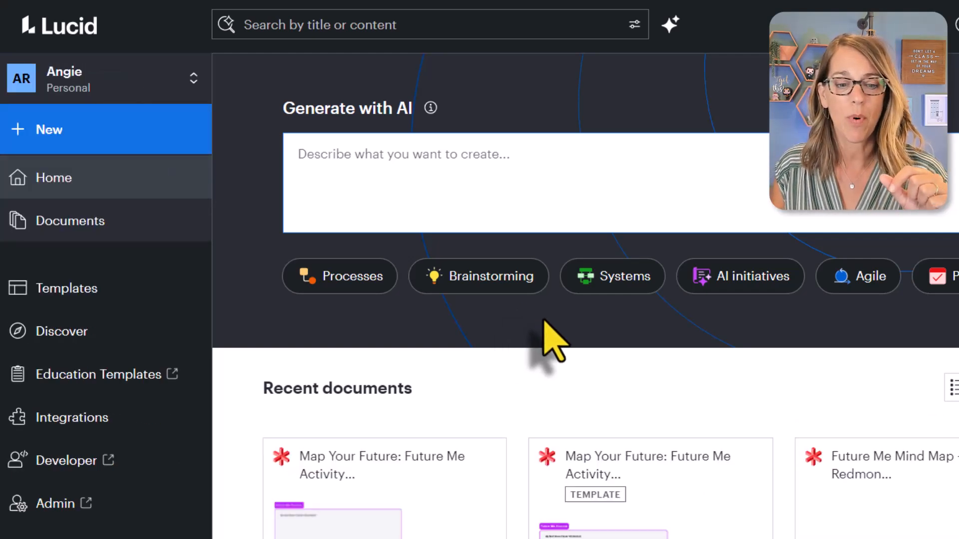
scroll(543, 320, down, 3)
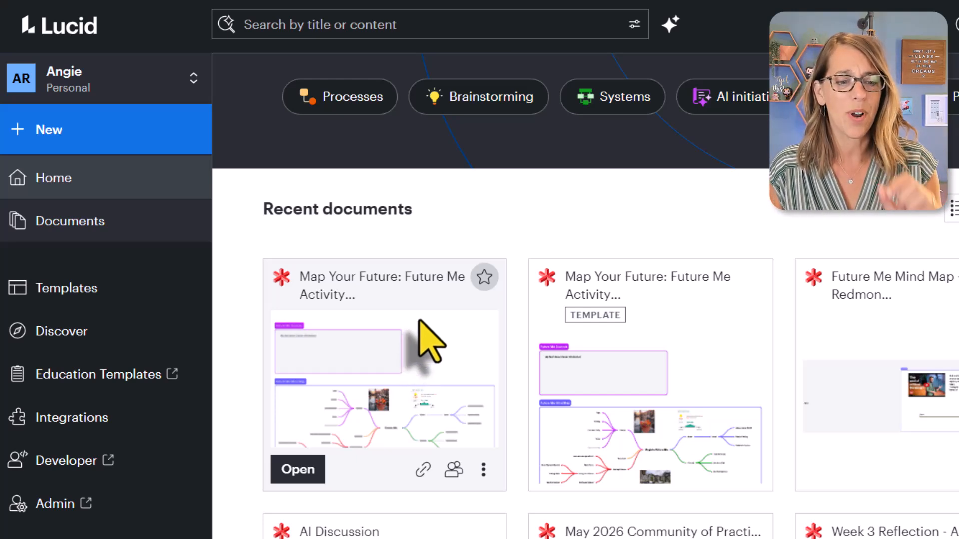
Step: Create a blank Lucidspark board and dismiss the template chooser
click(69, 131)
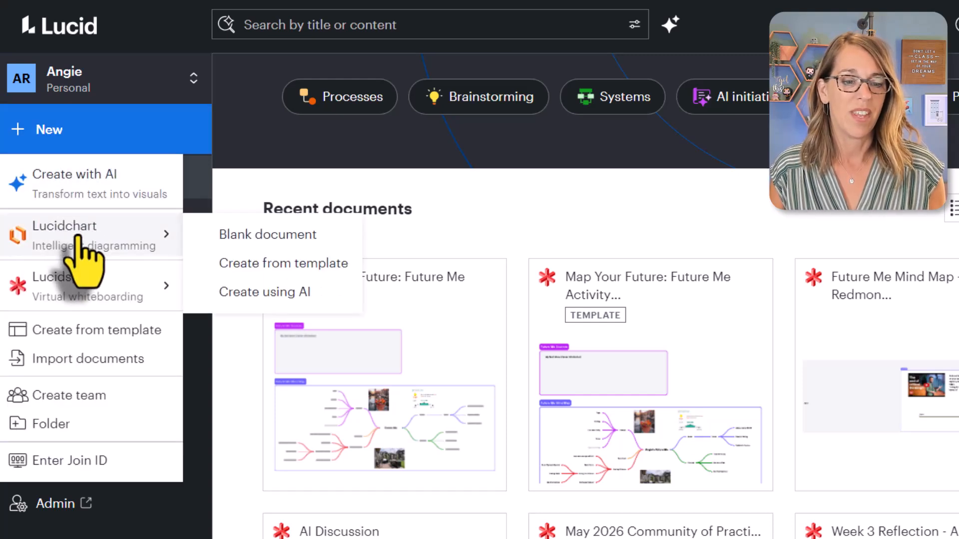
mouse_move(85, 291)
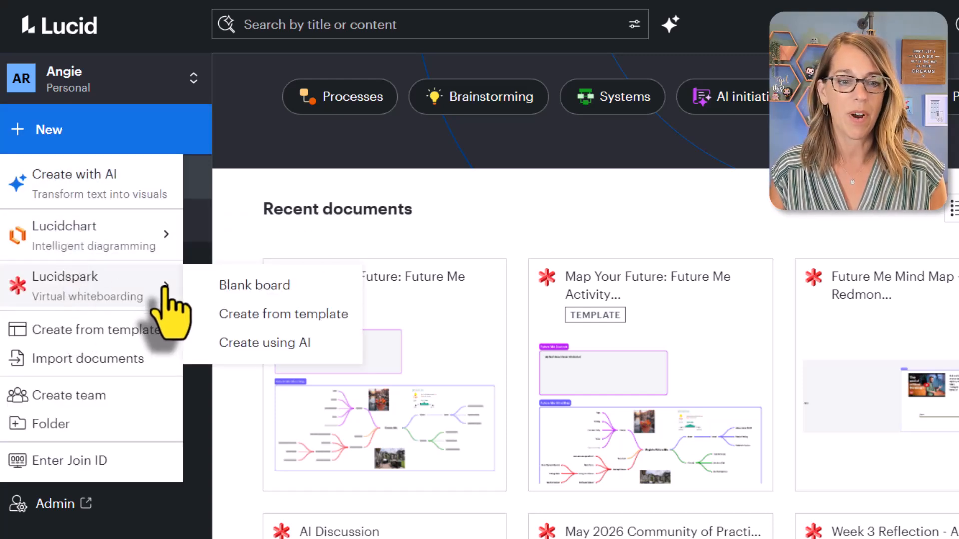
click(260, 286)
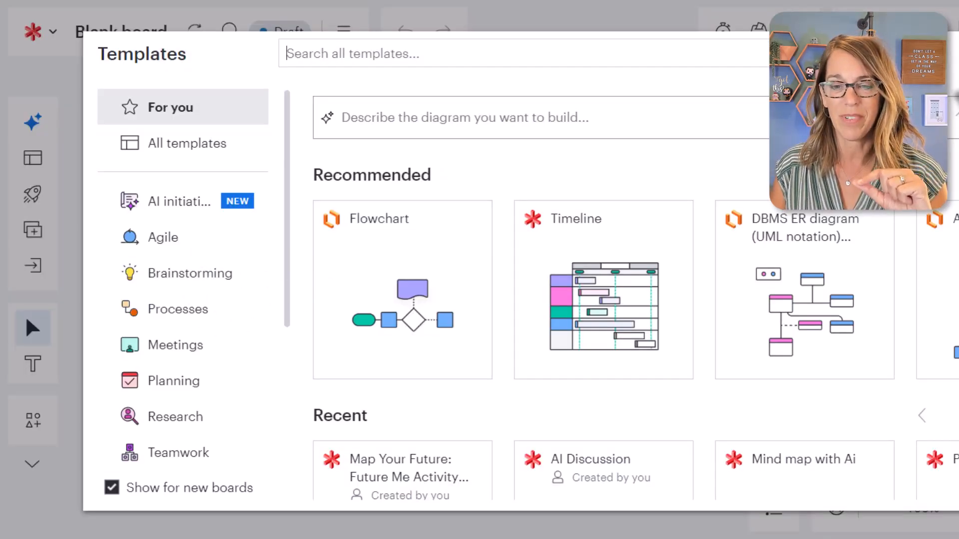
key(Escape)
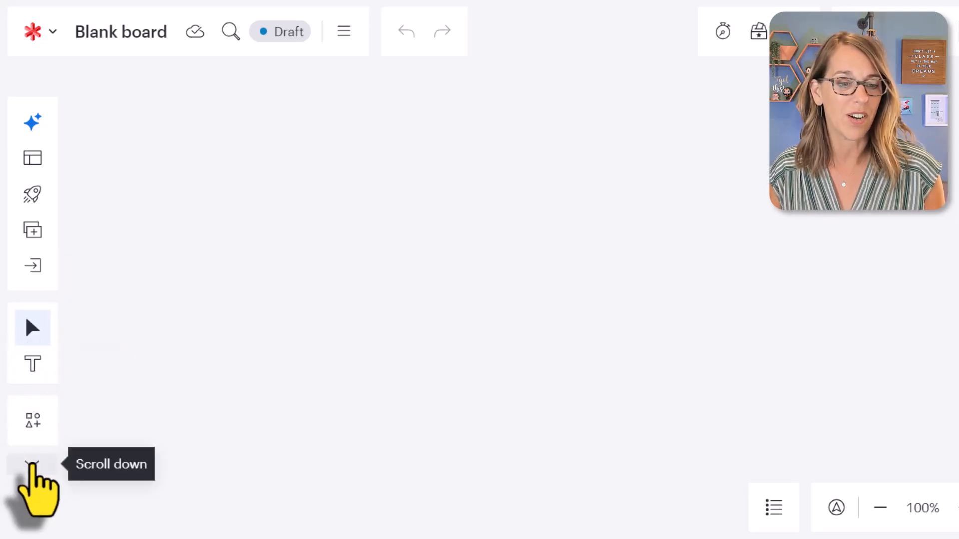
Step: Insert a Mind Map organizer in the middle of the blank board
click(31, 465)
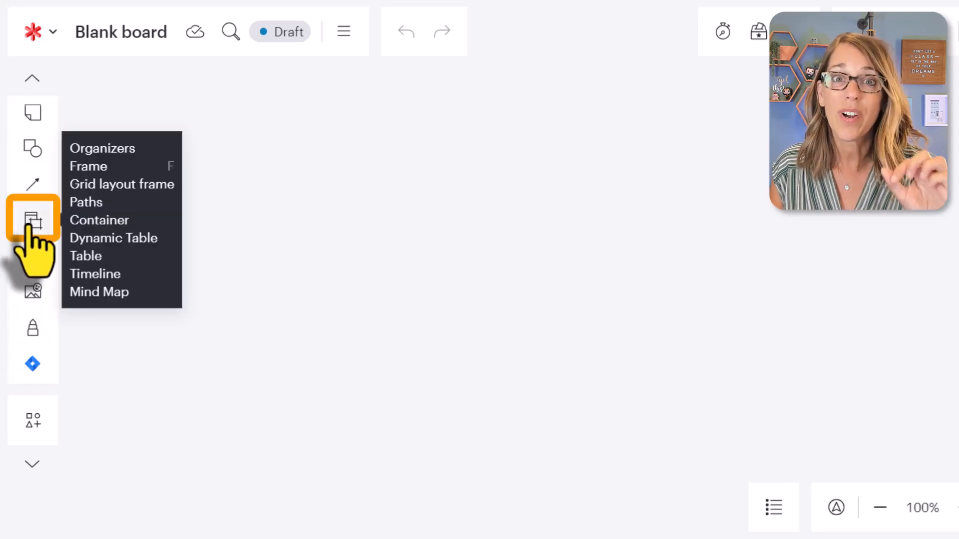
click(31, 222)
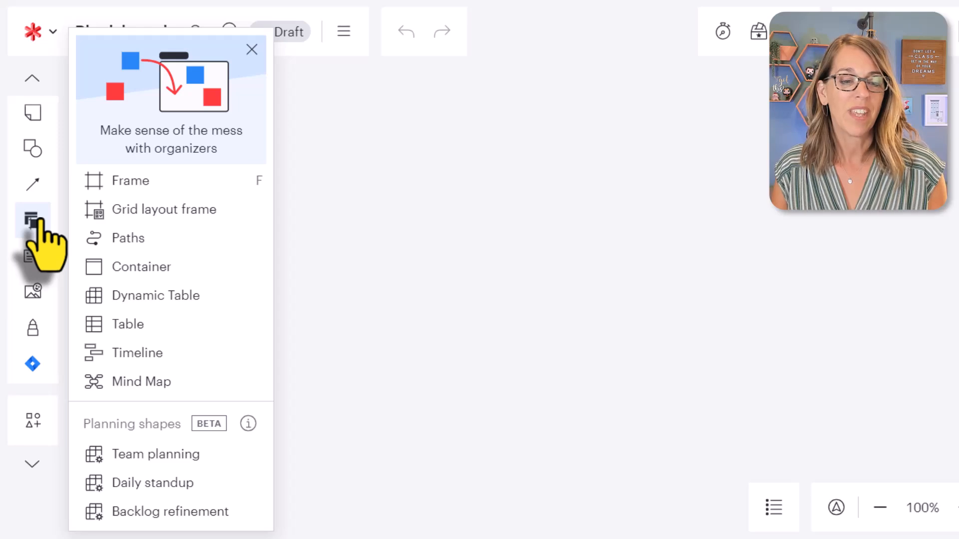
click(179, 378)
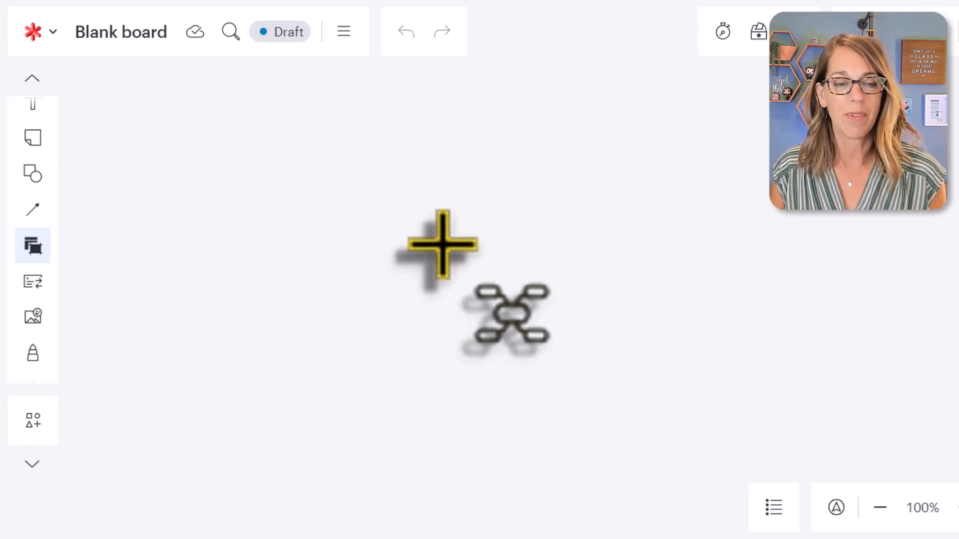
click(504, 237)
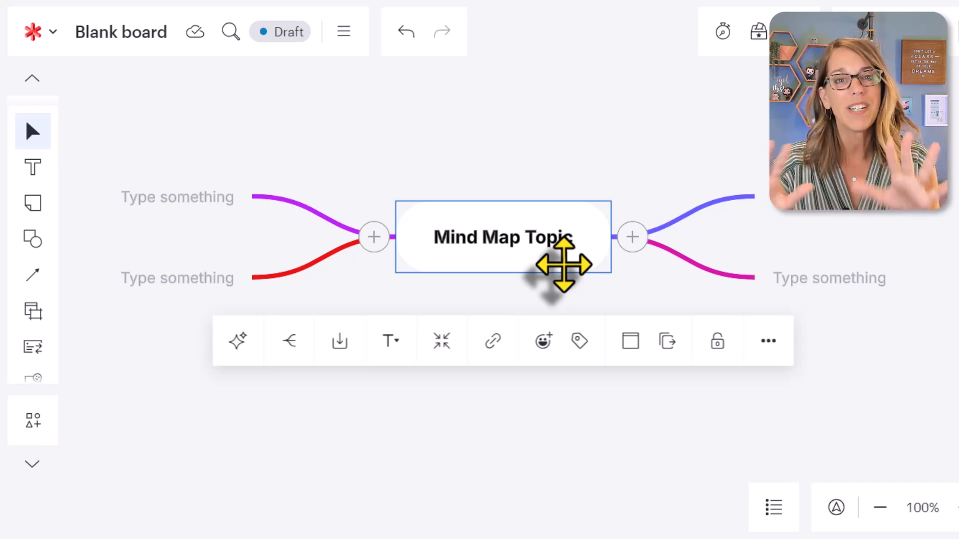
Step: Replace the mind map's central topic text with "Future Me:" followed by the person's first name
double_click(549, 240)
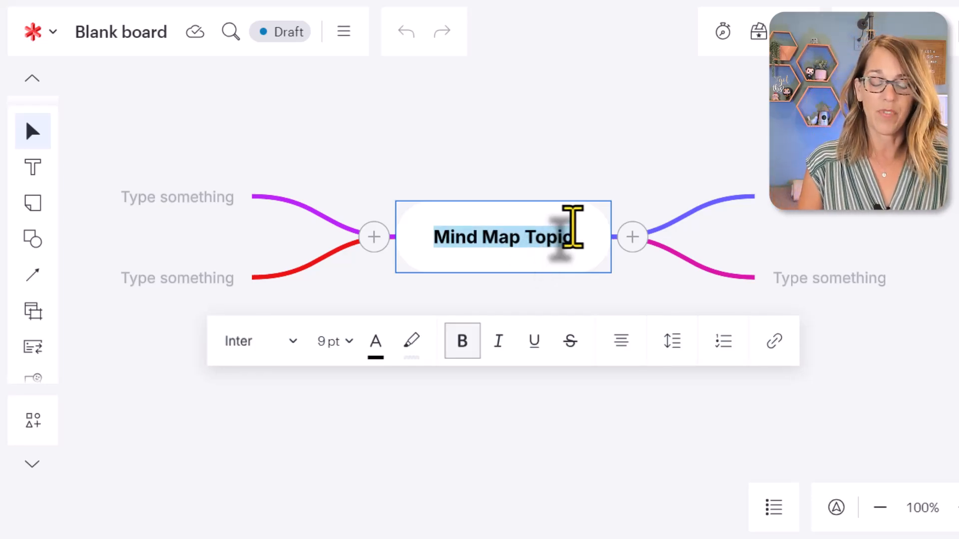
text(Future Me)
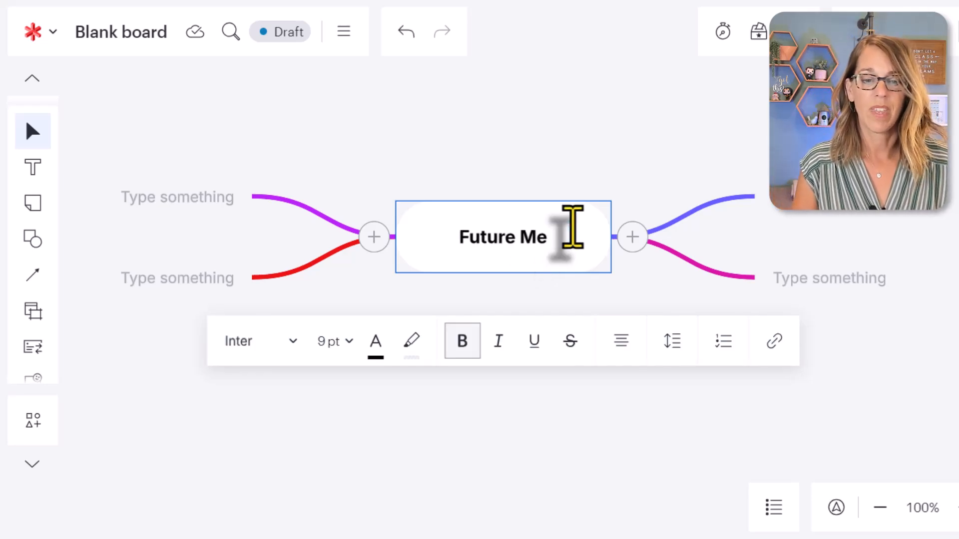
text(:  Angie)
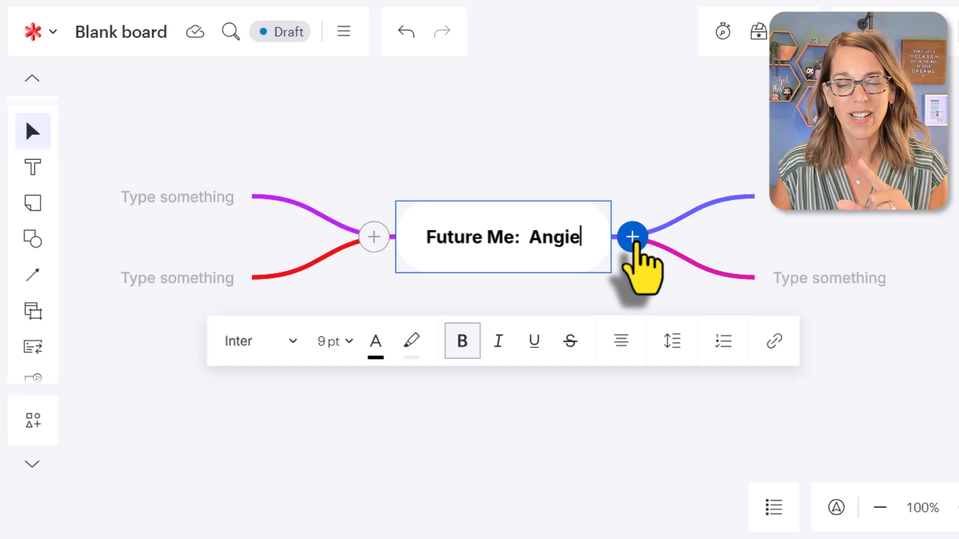
Step: Label the two right-hand branches of the mind map "Career" (upper) and "Finances" (lower)
double_click(803, 204)
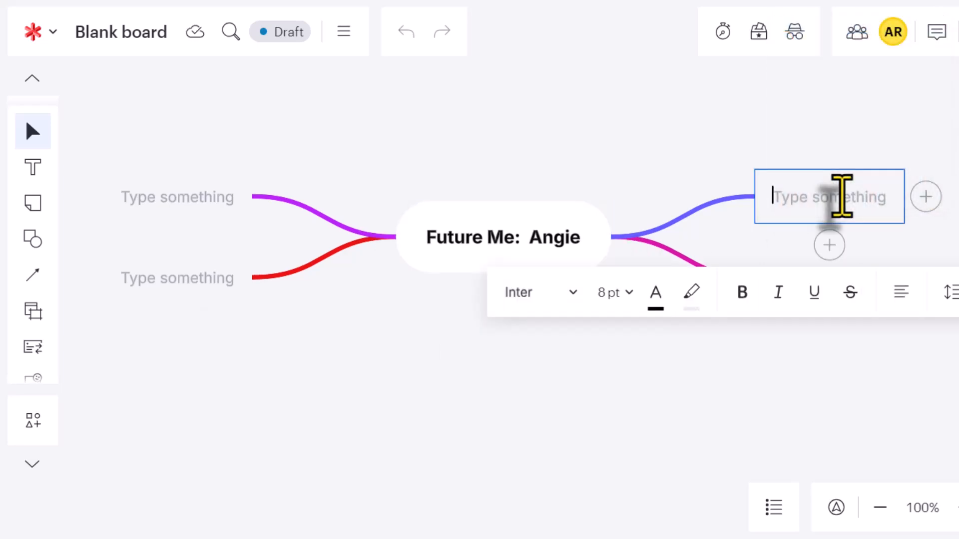
text(Carreer)
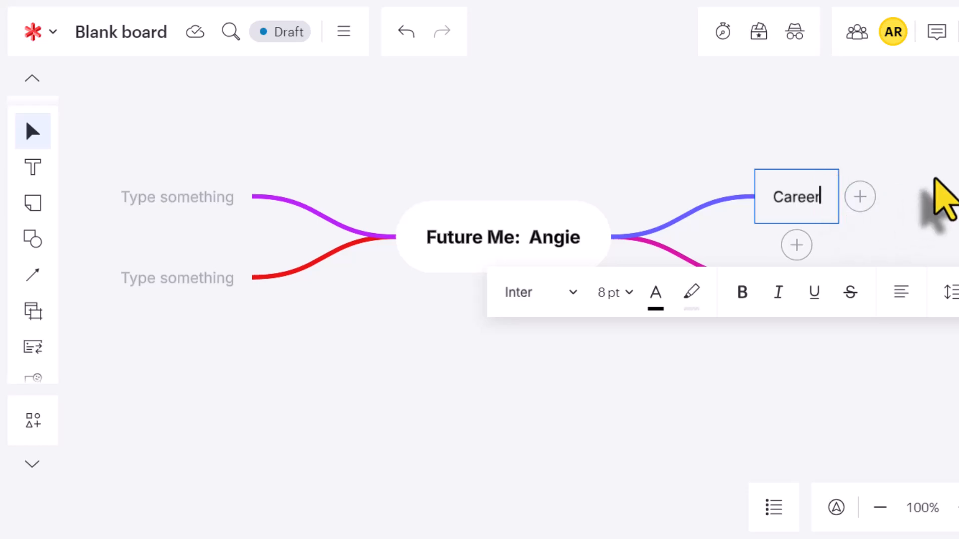
double_click(831, 281)
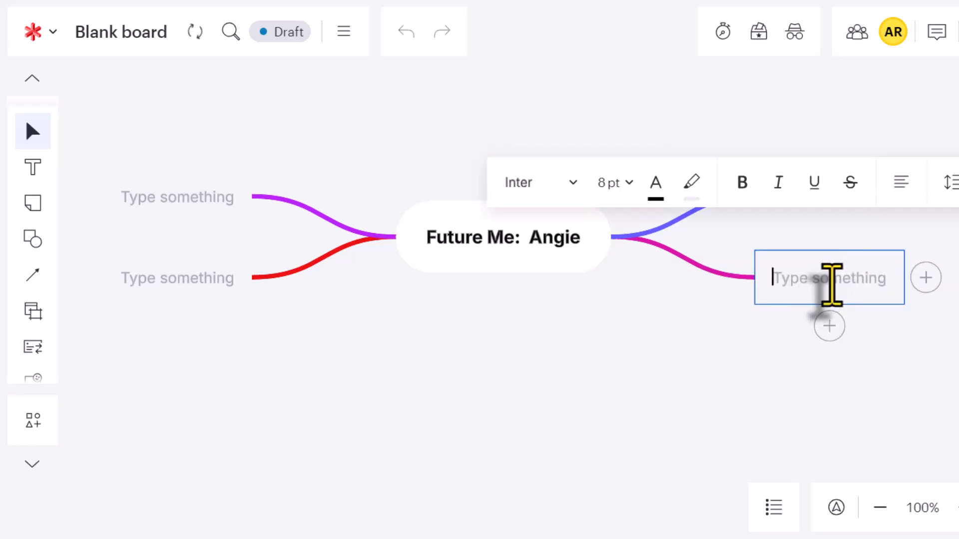
text(Finance)
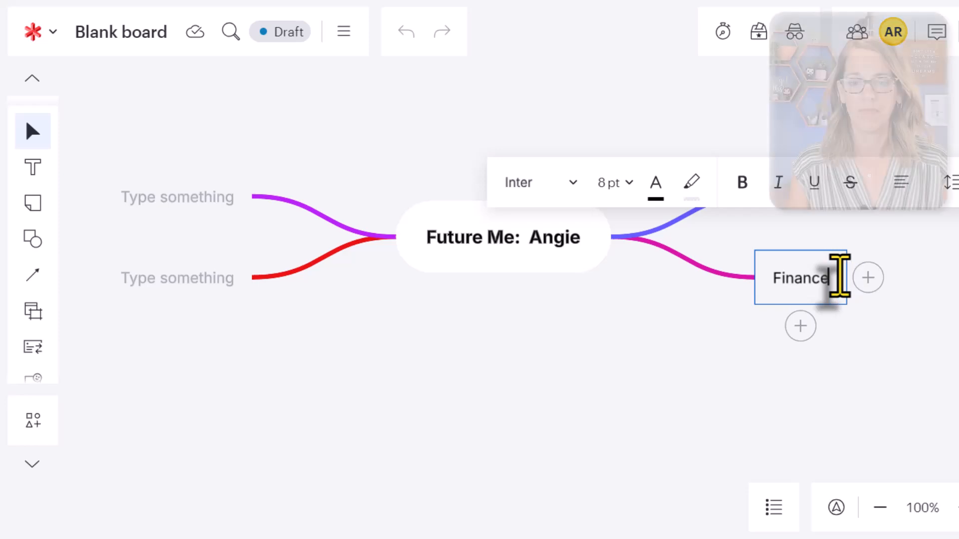
text(s)
Step: Label the upper left-hand branch of the mind map "Lifestyle"
click(210, 203)
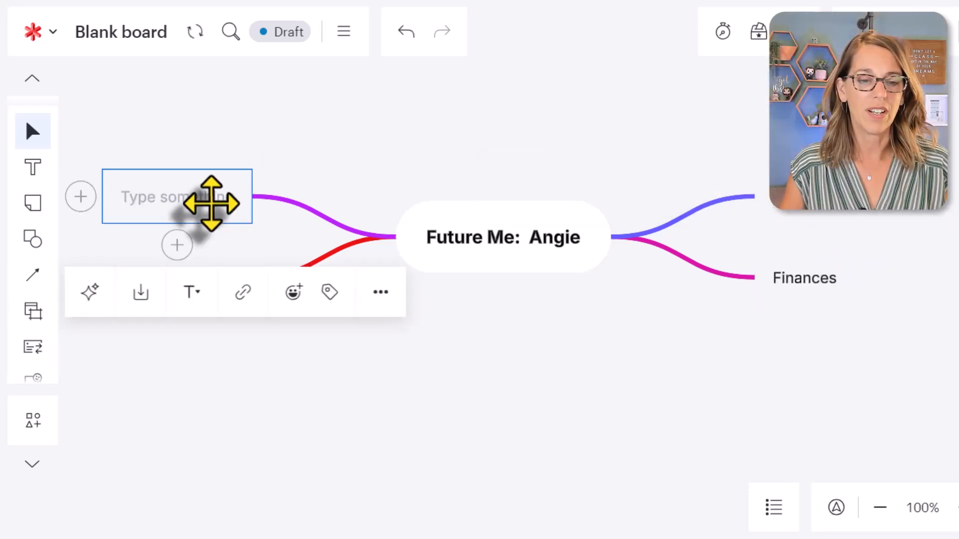
click(210, 202)
text(Life)
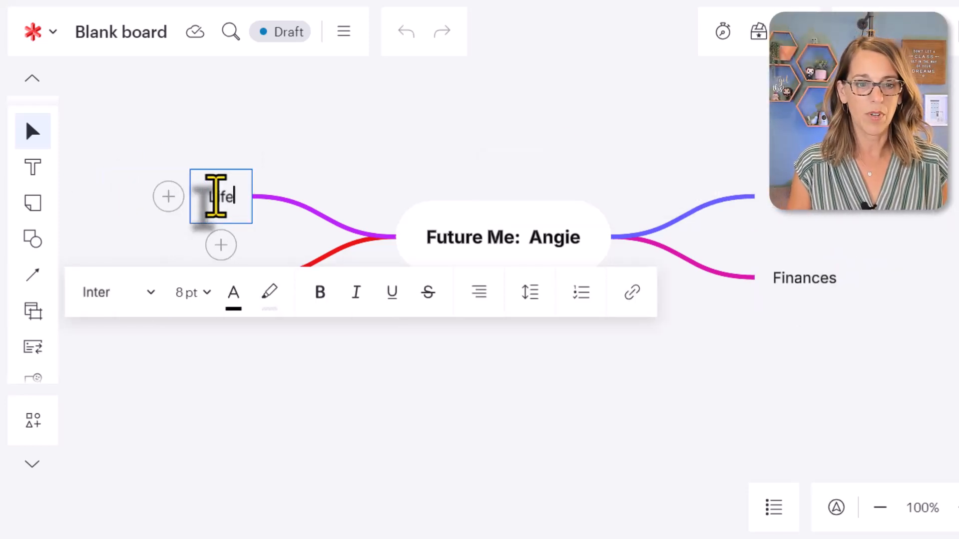
text(style)
click(531, 362)
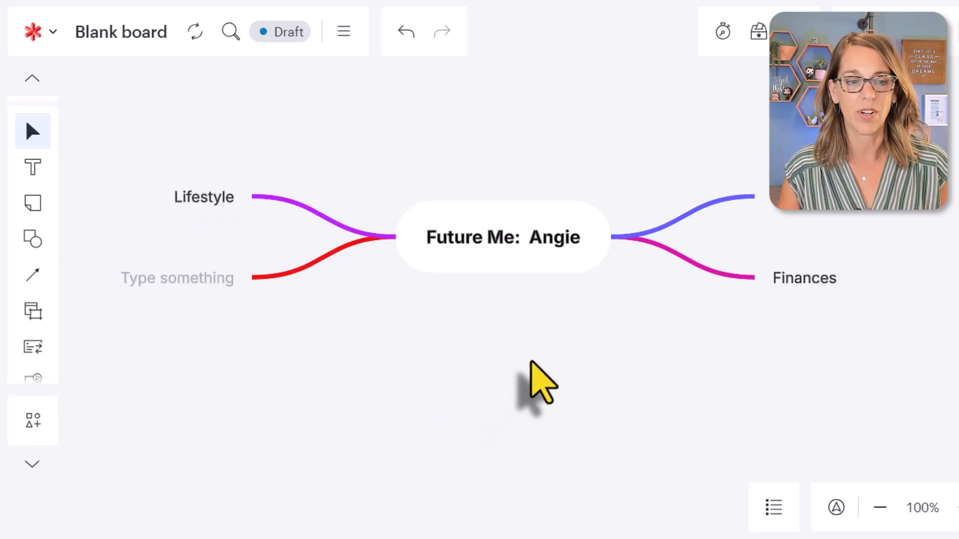
Step: Label the lower left-hand branch of the mind map "Housing"
click(199, 289)
click(226, 278)
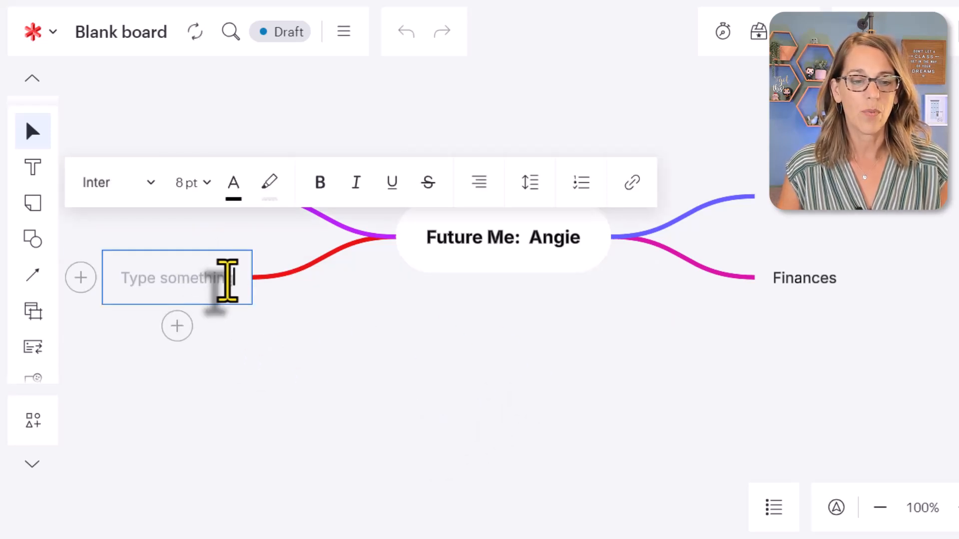
text(Housin)
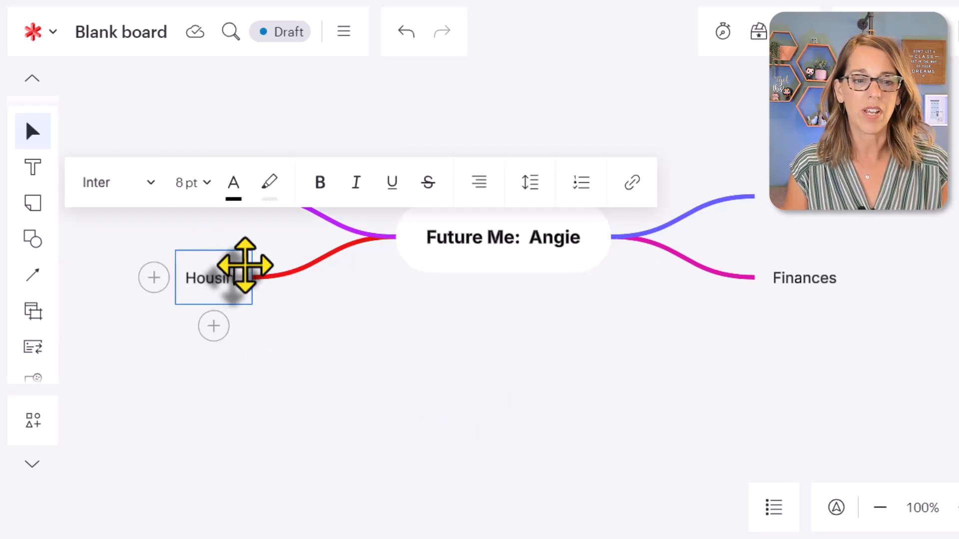
text(g)
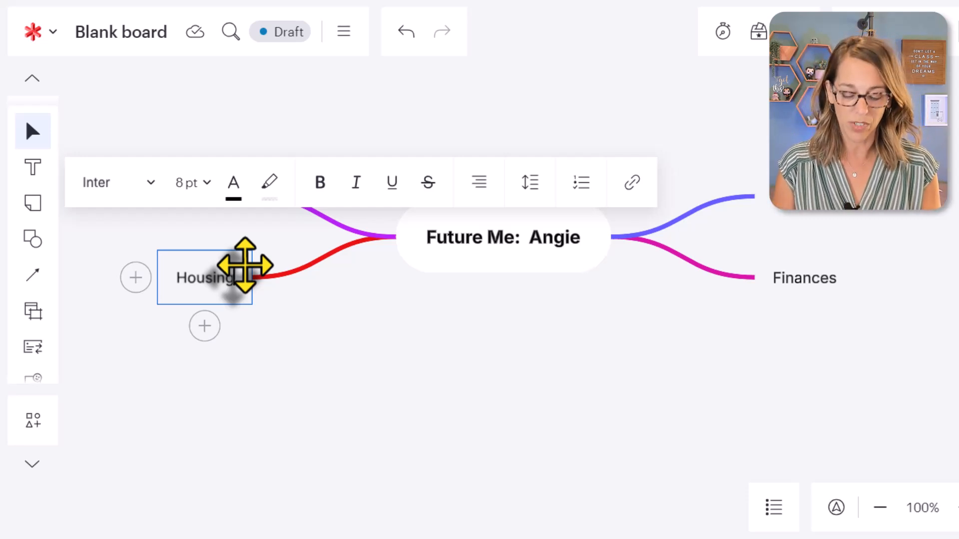
Step: Replace the "Housing" branch label with "Future House"
key(BackSpace)
key(BackSpace)
key(BackSpace)
key(BackSpace)
key(BackSpace)
key(BackSpace)
key(BackSpace)
text(Futu)
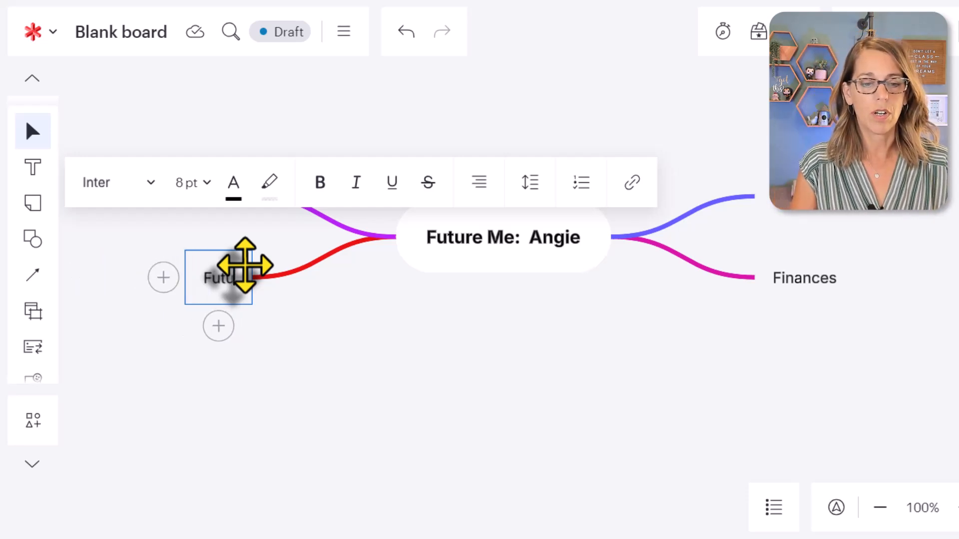
text(re House)
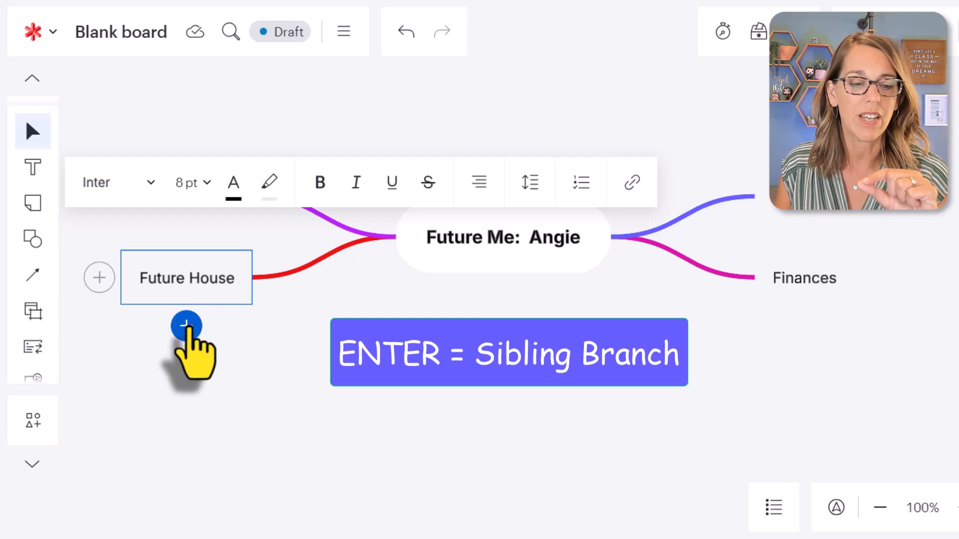
Step: Add an empty sibling branch below "Future House" and undo the addition
click(186, 326)
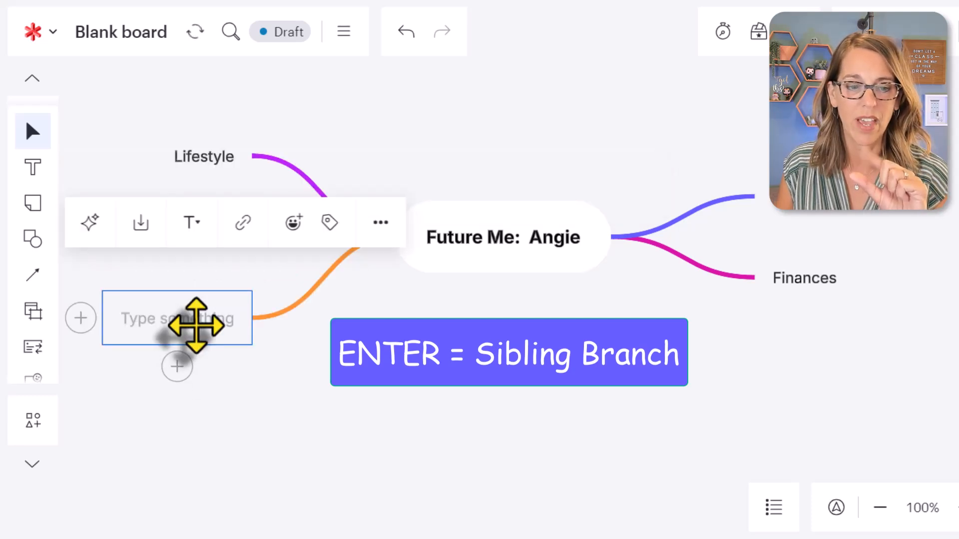
click(454, 360)
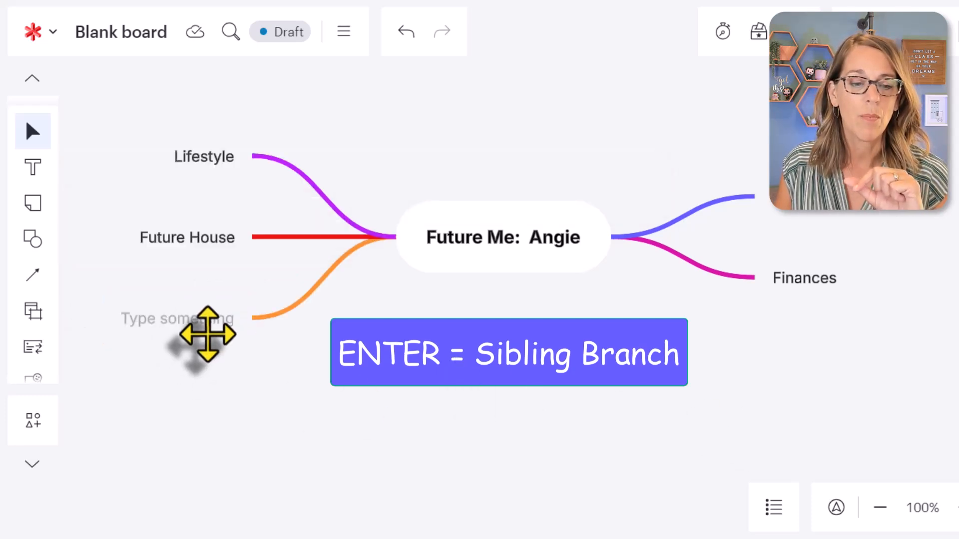
key(ctrl+z)
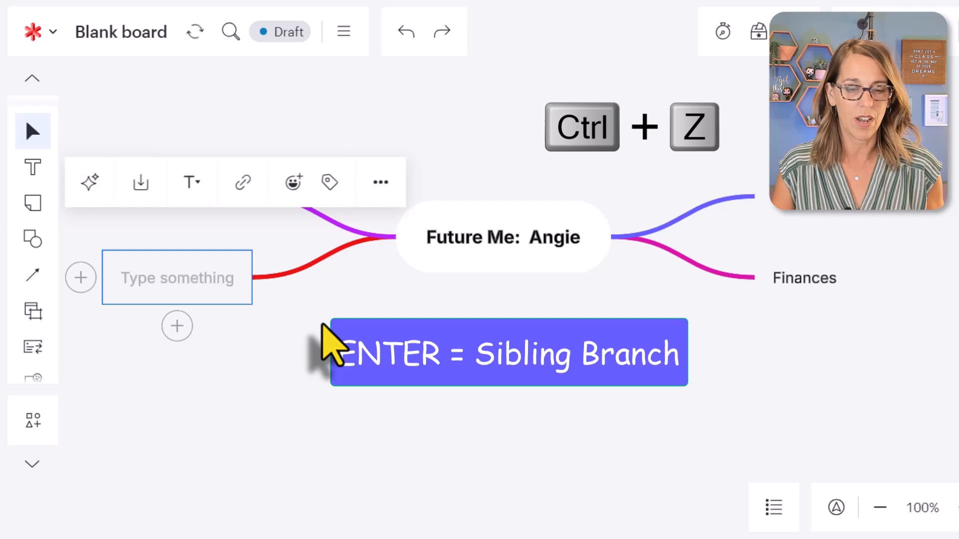
Step: Label the lower left-hand branch "Future House" and add an empty sibling branch below it
double_click(211, 285)
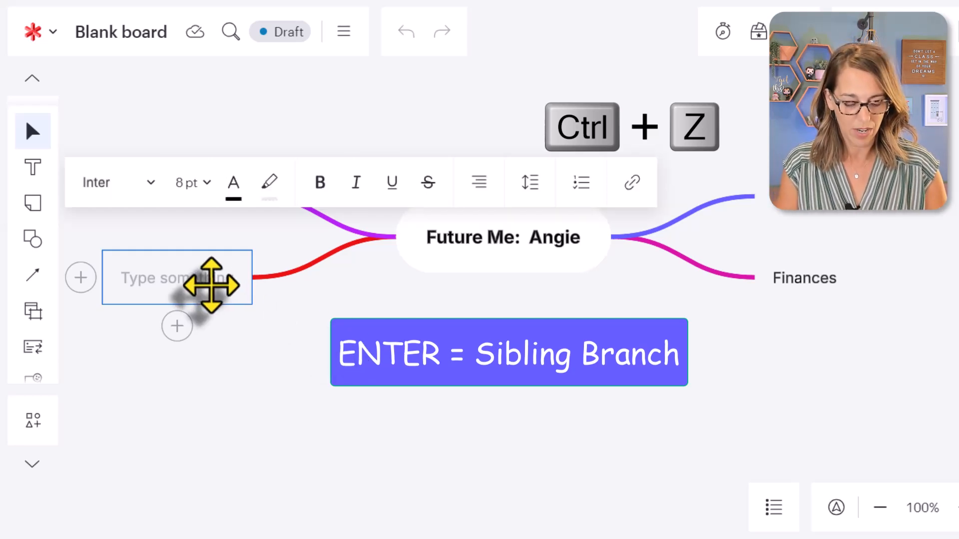
text(Future Hou)
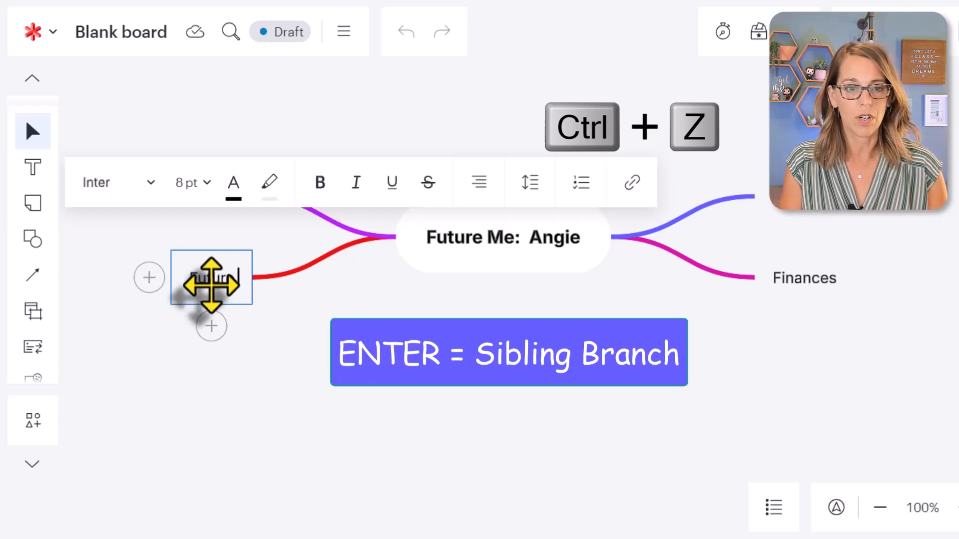
text(s)
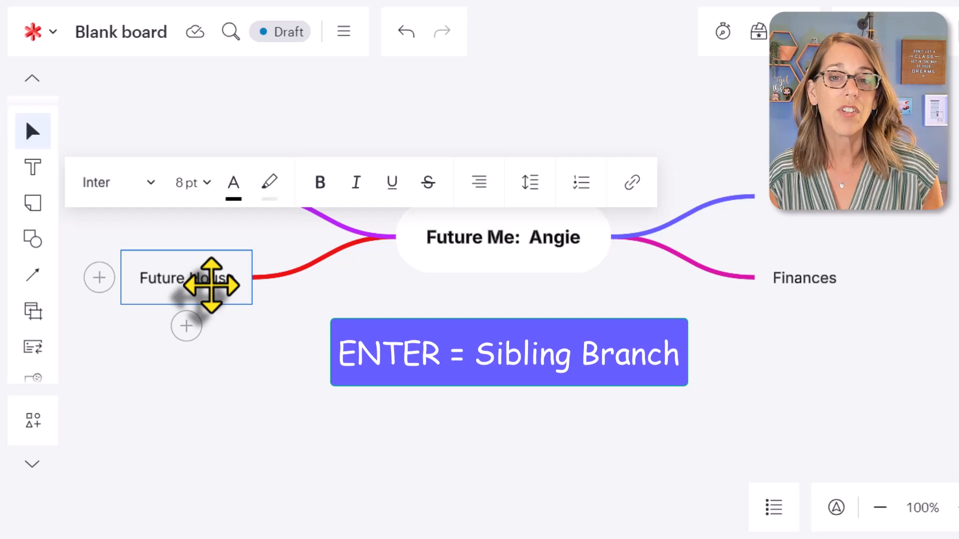
key(Return)
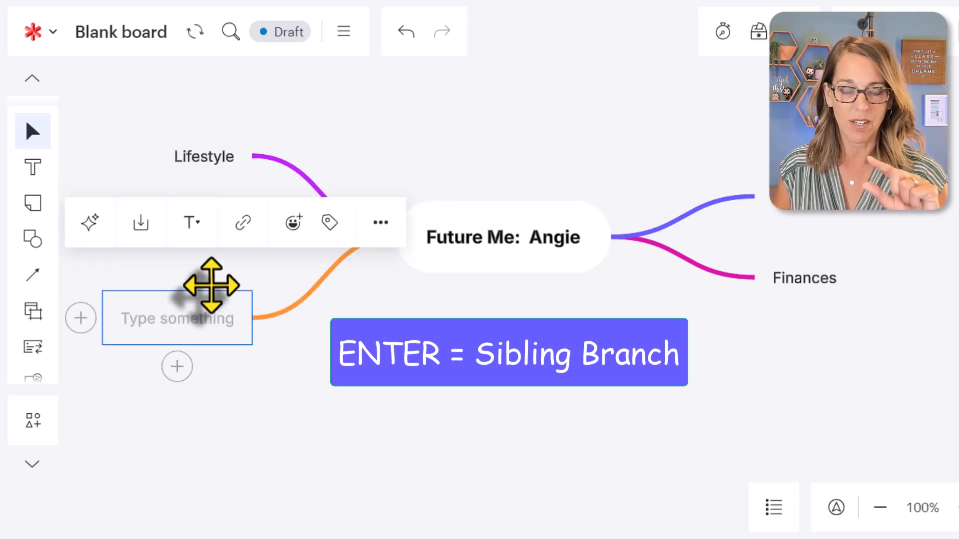
click(482, 404)
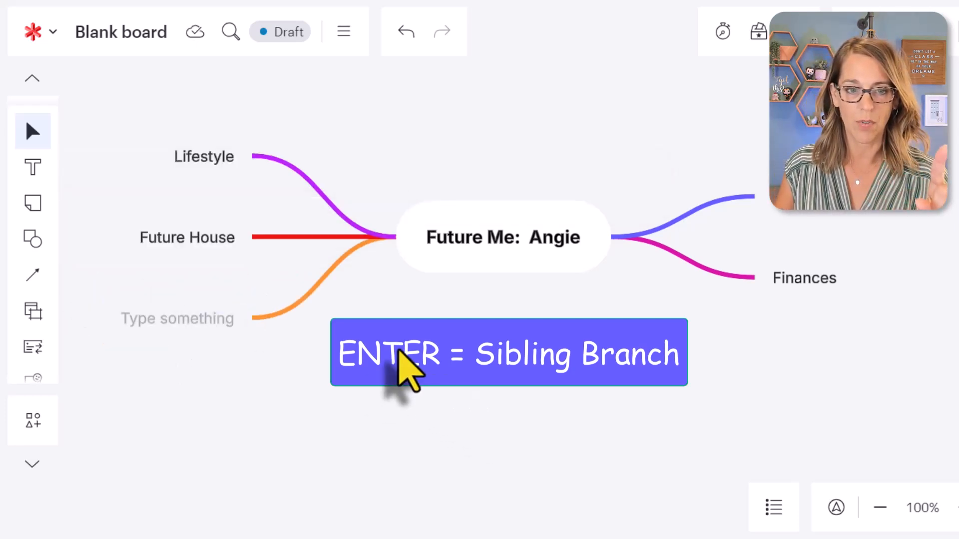
Step: Add an empty child branch to "Future House" and undo it, both times
click(220, 242)
click(234, 238)
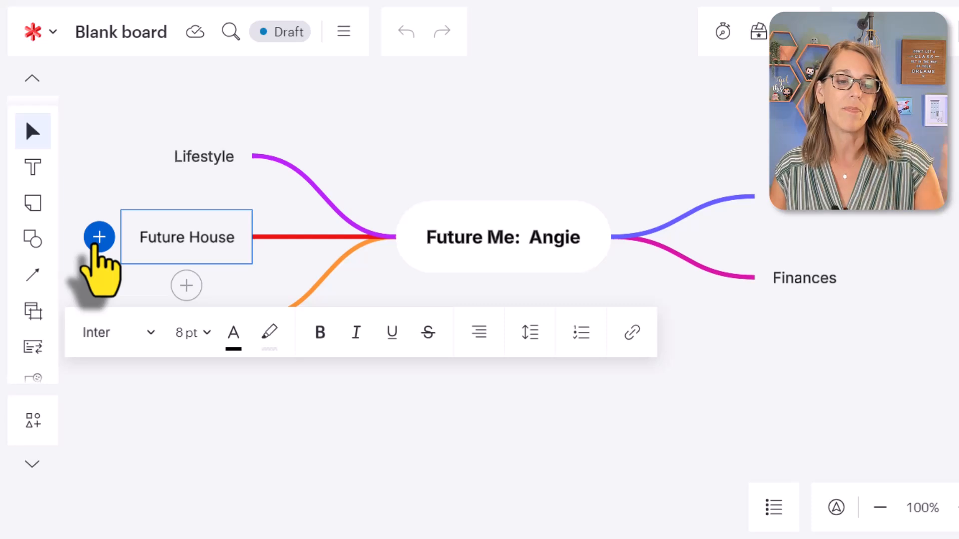
click(99, 237)
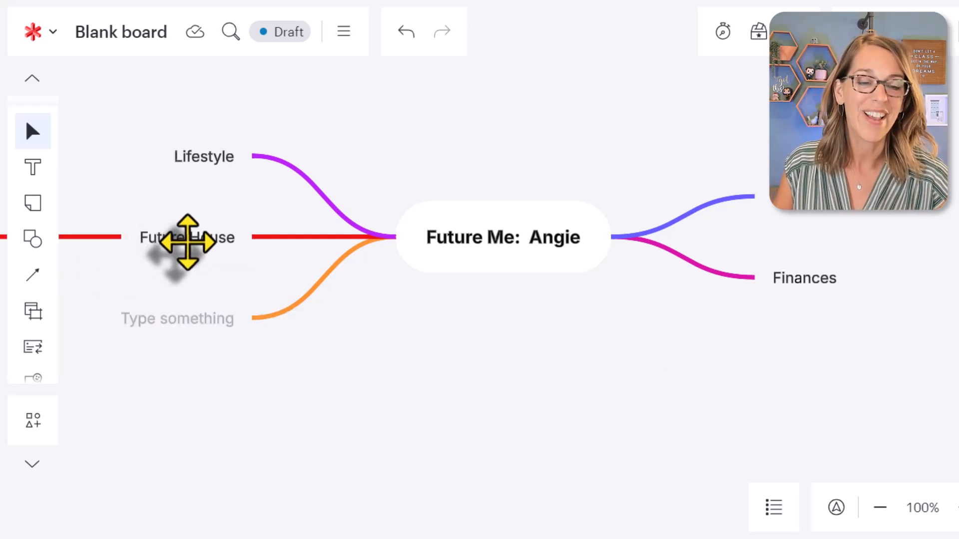
key(ctrl+z)
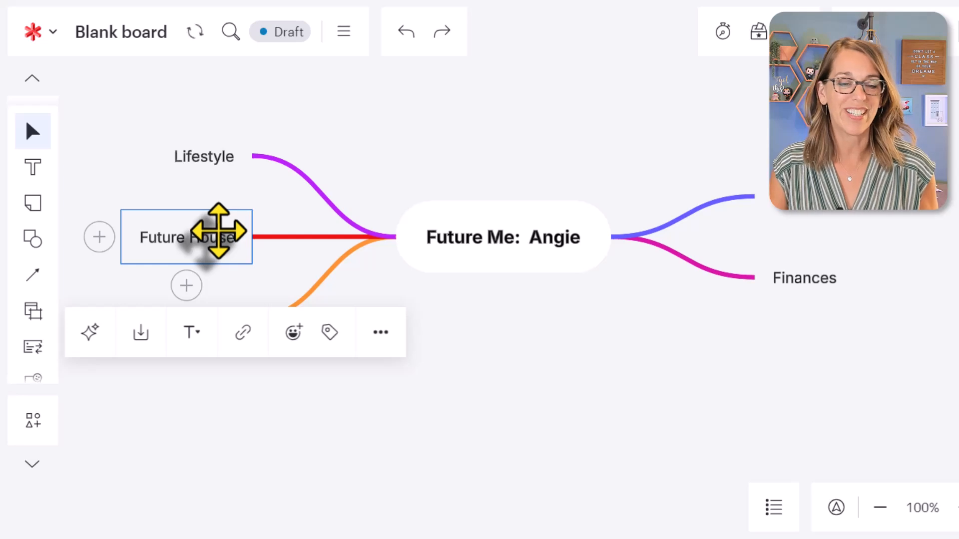
double_click(224, 232)
click(243, 238)
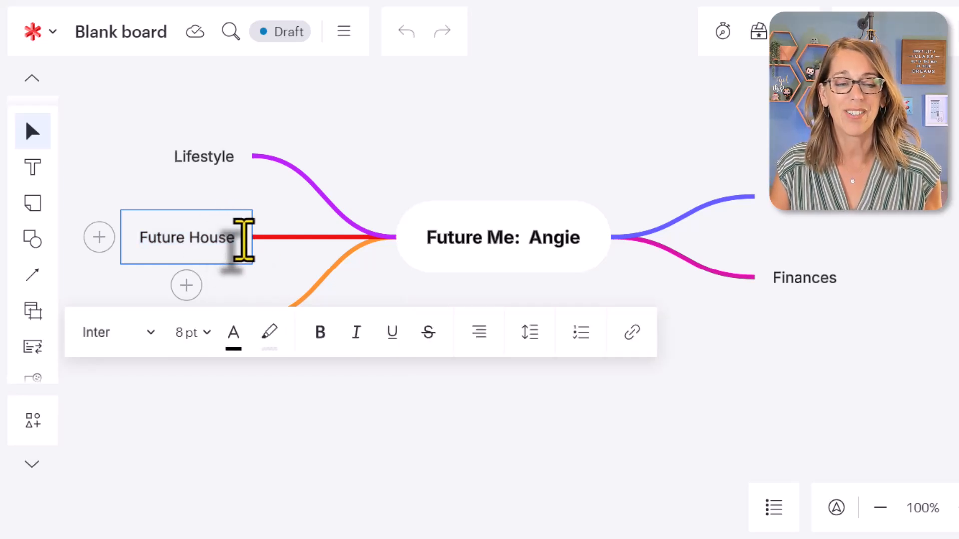
key(Tab)
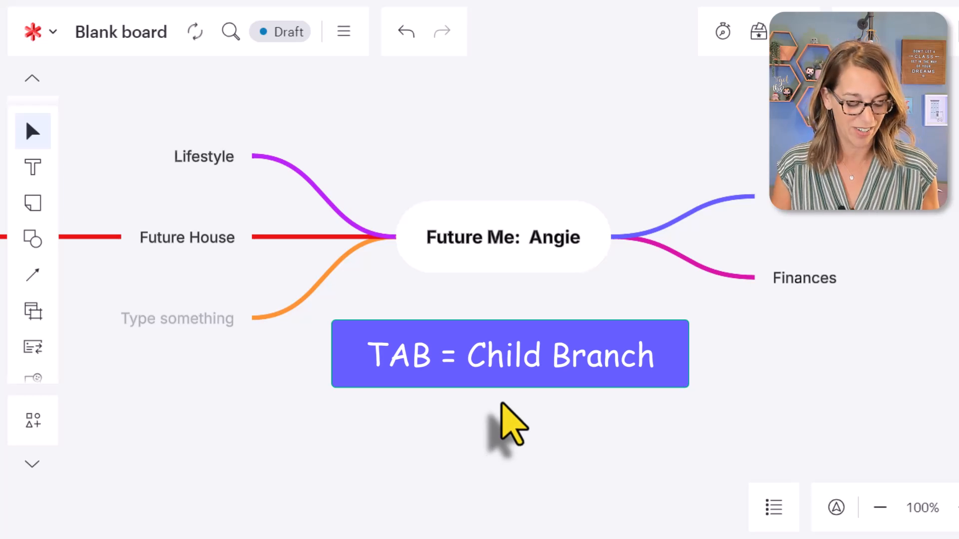
key(ctrl+z)
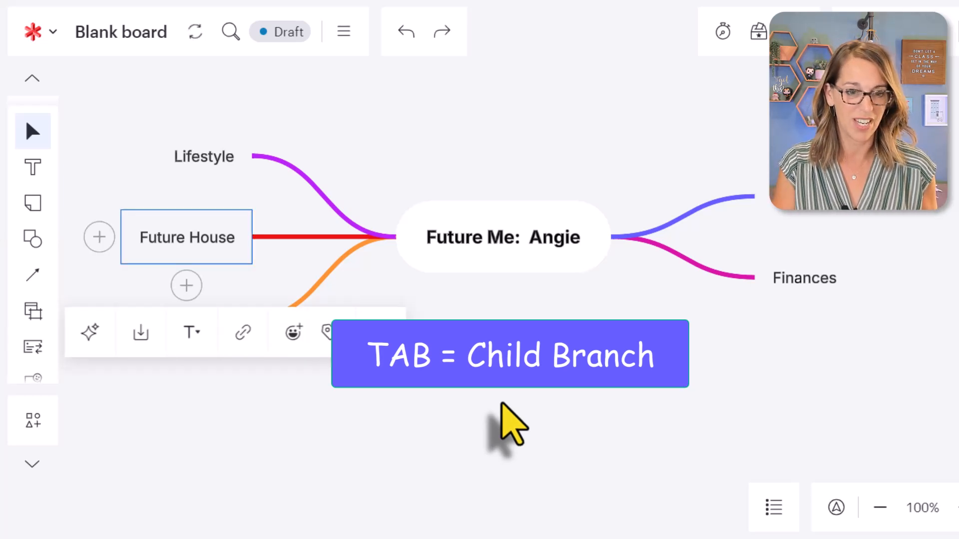
Step: Undo the empty sibling branch below "Future House" and relabel the remaining lower left-hand branch "Future House"
key(ctrl+z)
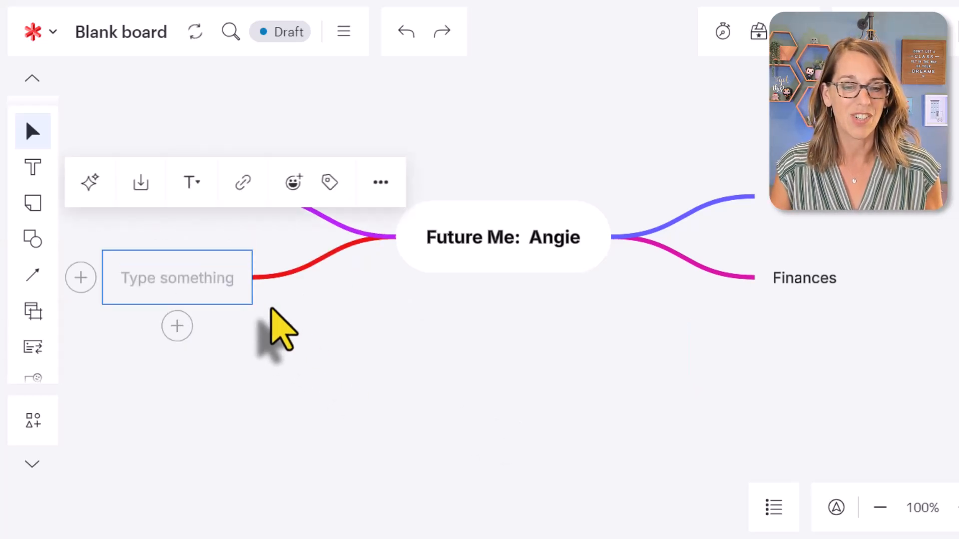
click(235, 289)
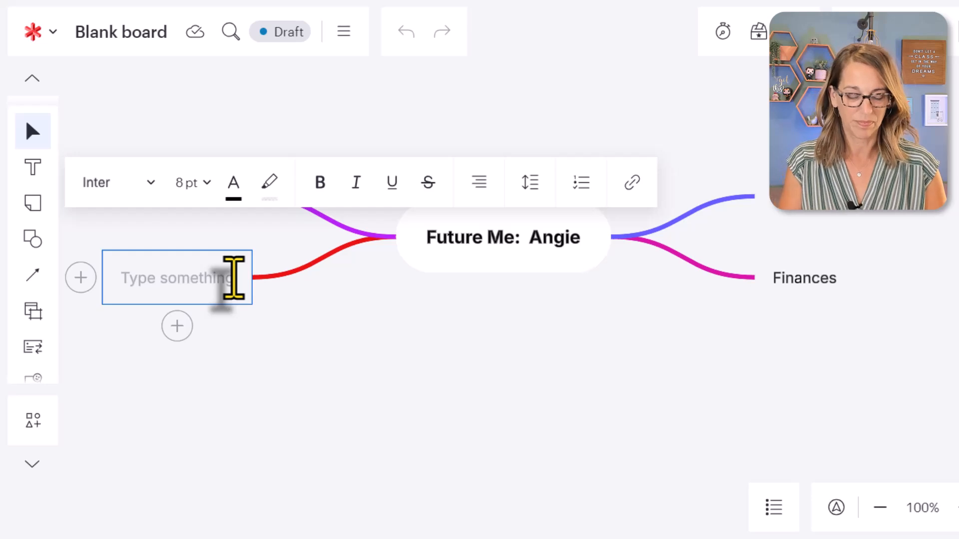
text(Future Hous)
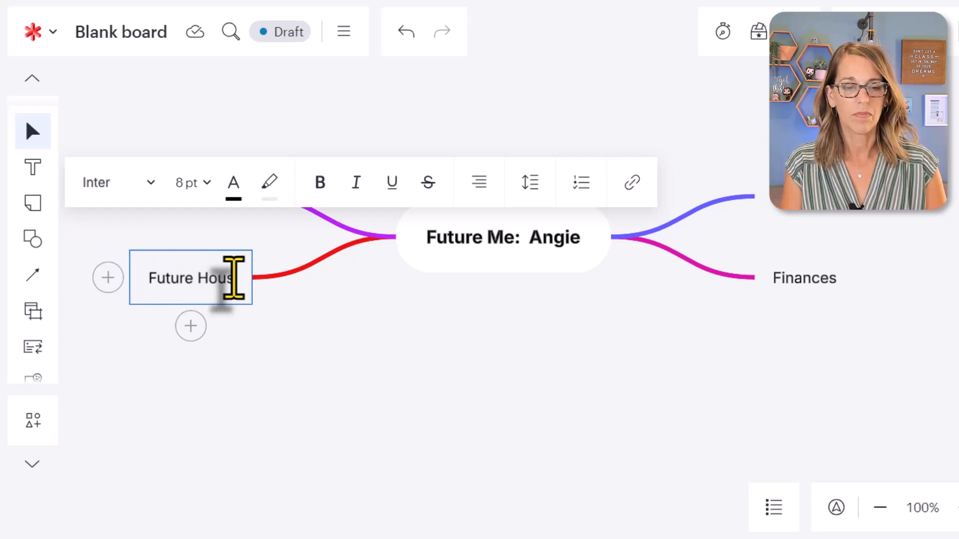
text(e)
click(564, 400)
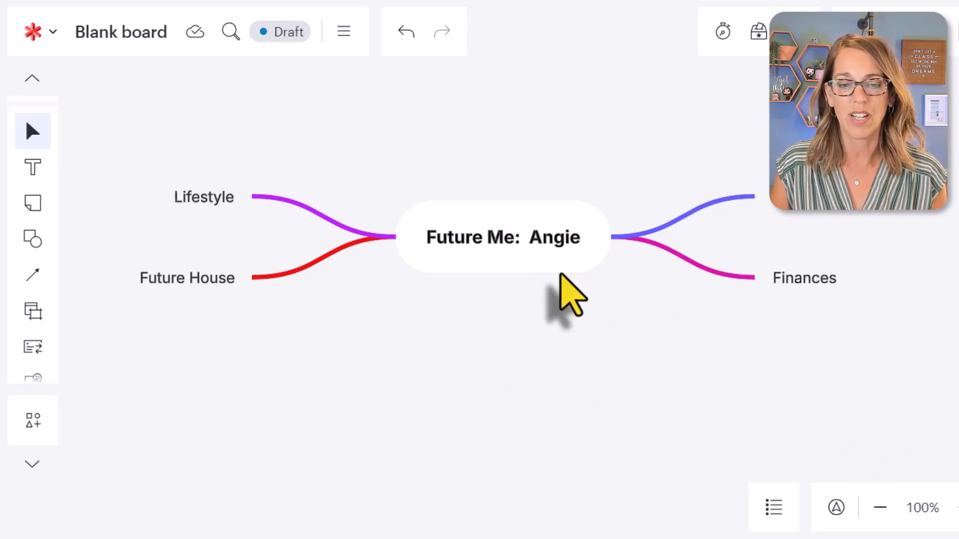
Step: Add a child branch labelled "Field/Job" to the Career branch
drag(563, 261, 533, 266)
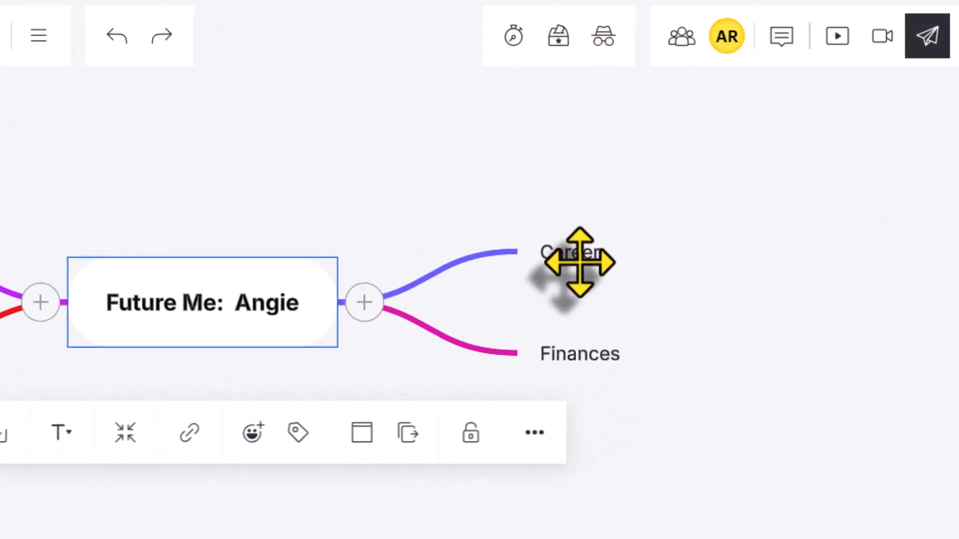
click(579, 262)
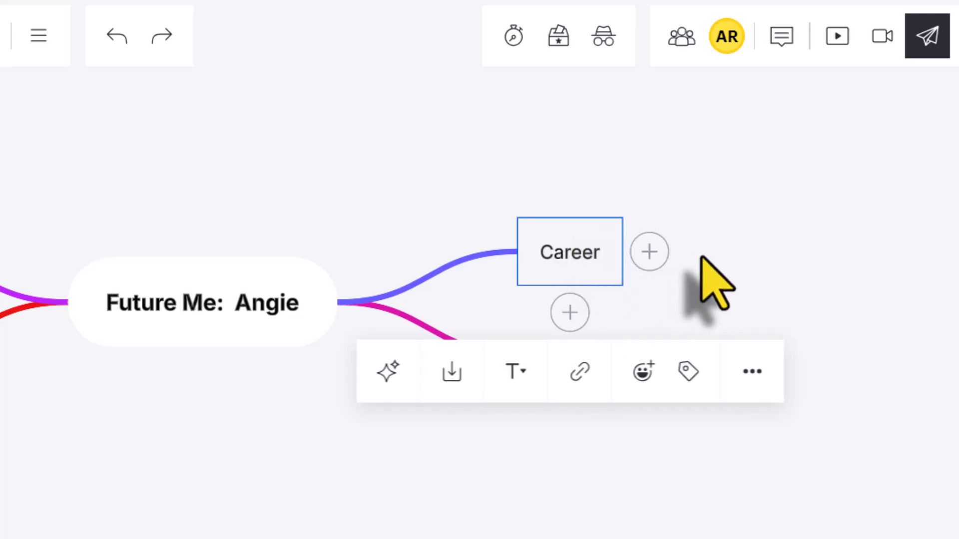
click(651, 255)
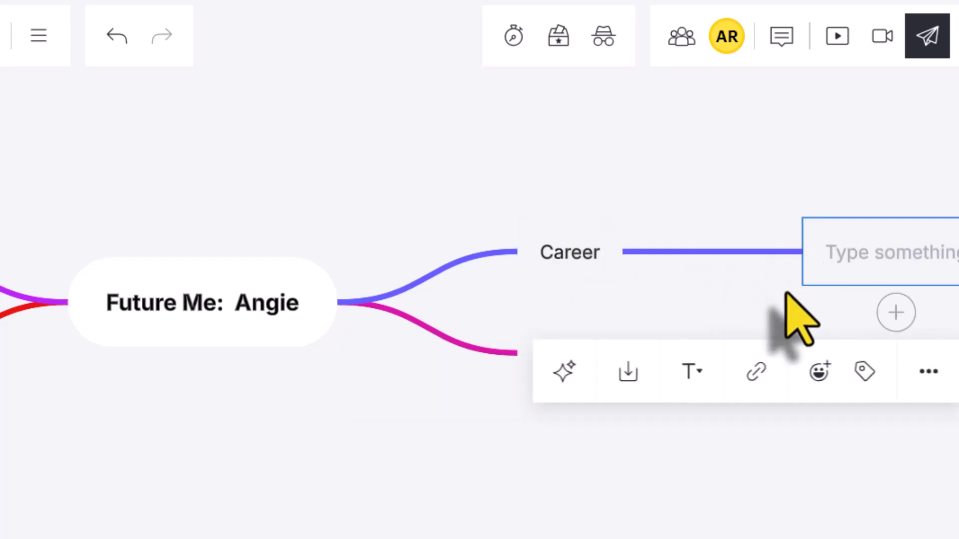
drag(271, 306, 98, 339)
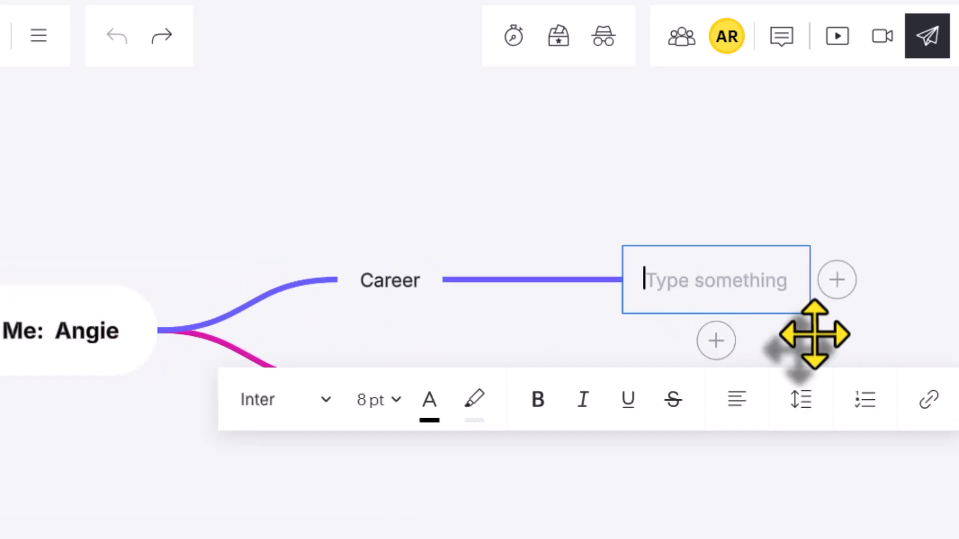
text(Field/)
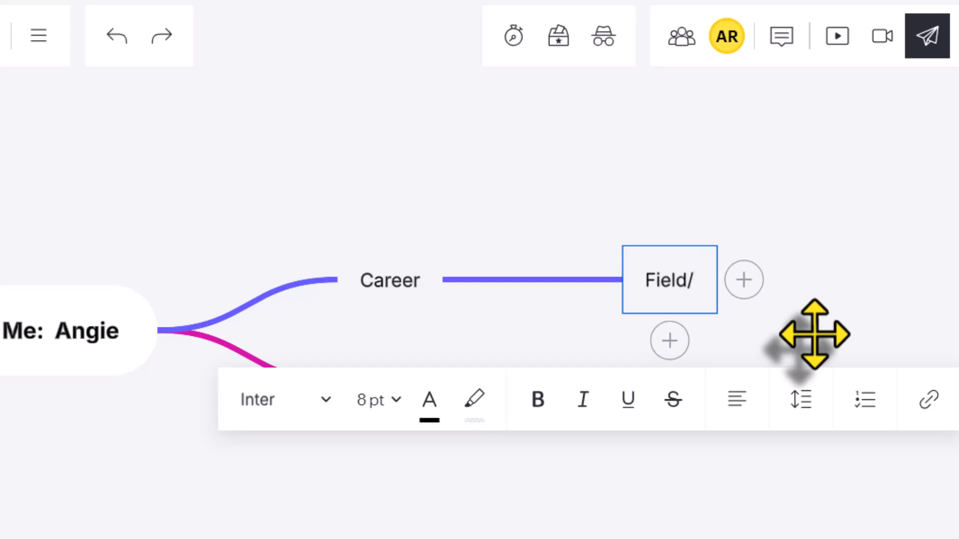
text(Job)
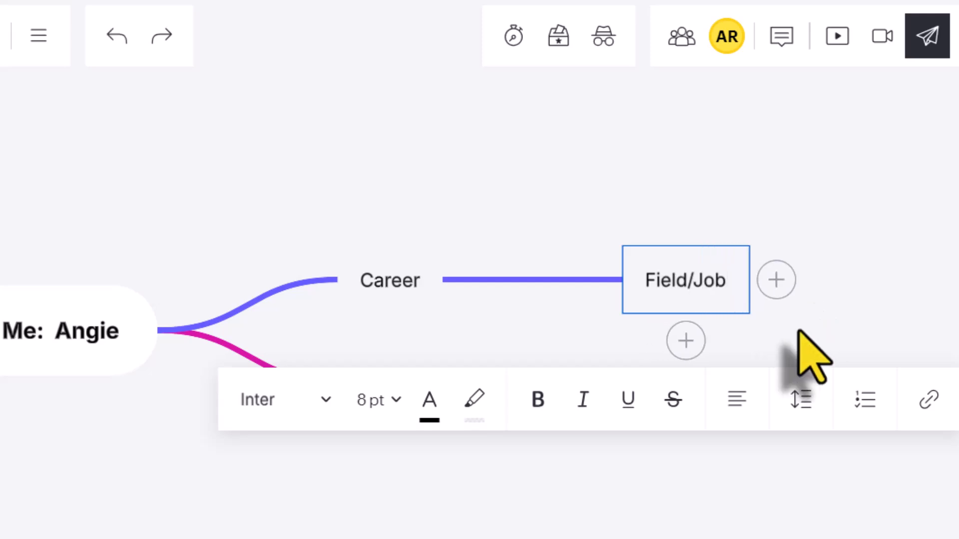
Step: Add sibling branches "Education", "Job Outlook" and "Future Salary" below "Field/Job" under Career
click(681, 342)
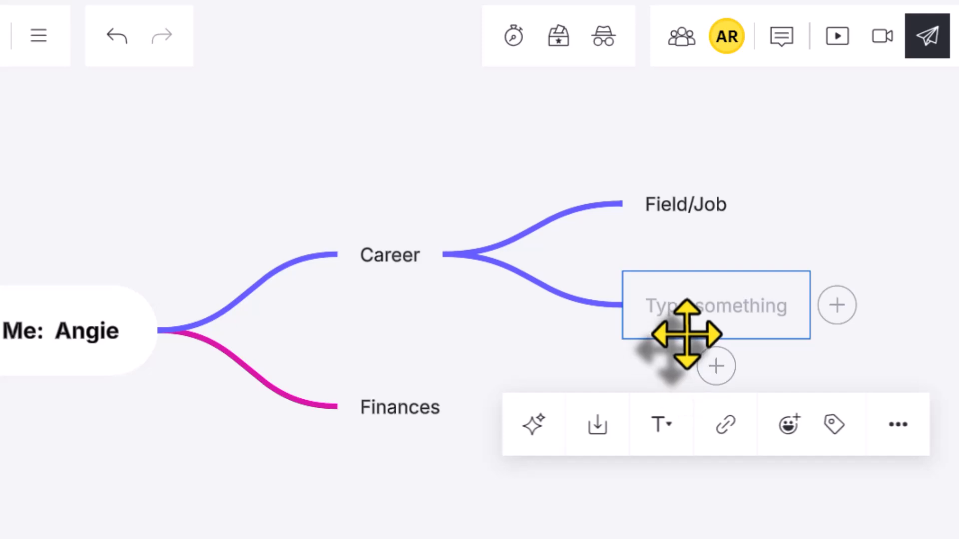
text(Education)
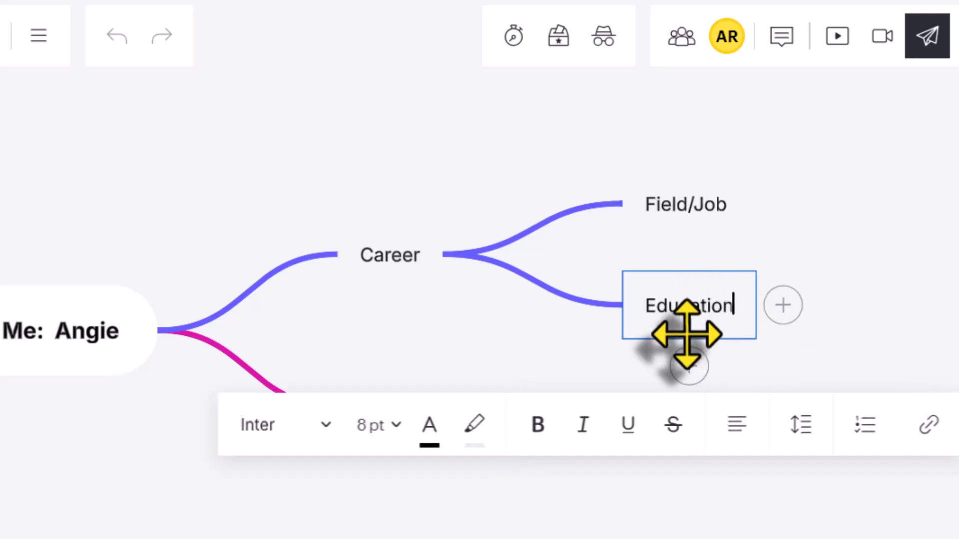
click(691, 367)
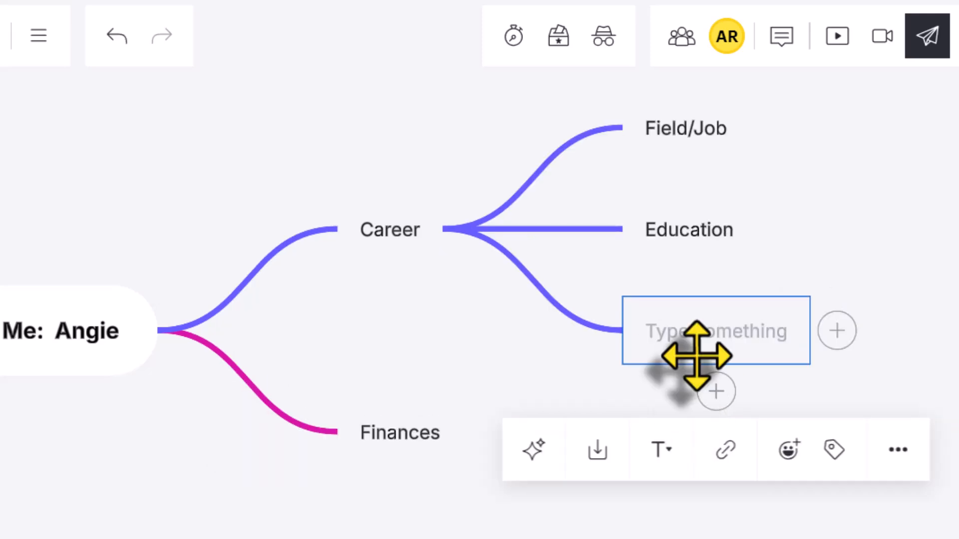
text(Job Outlook)
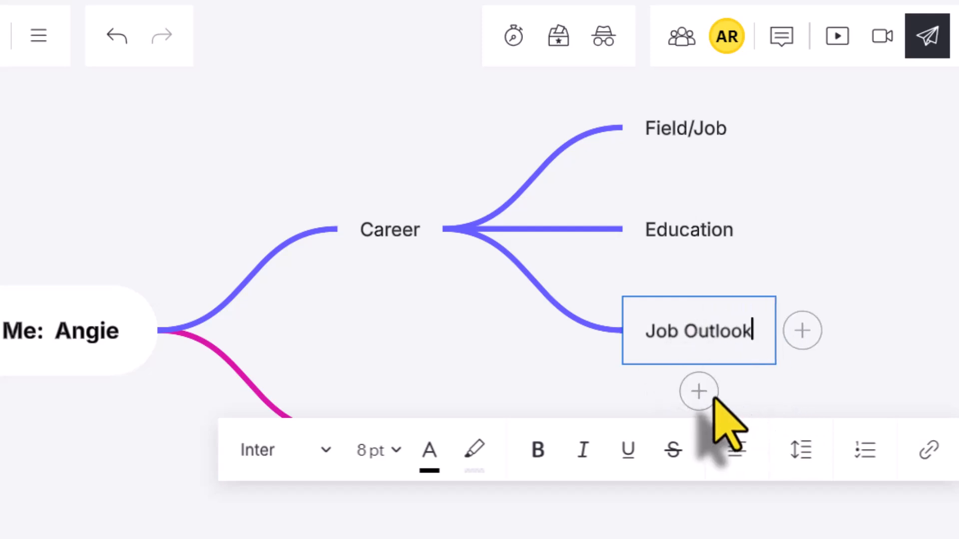
click(699, 392)
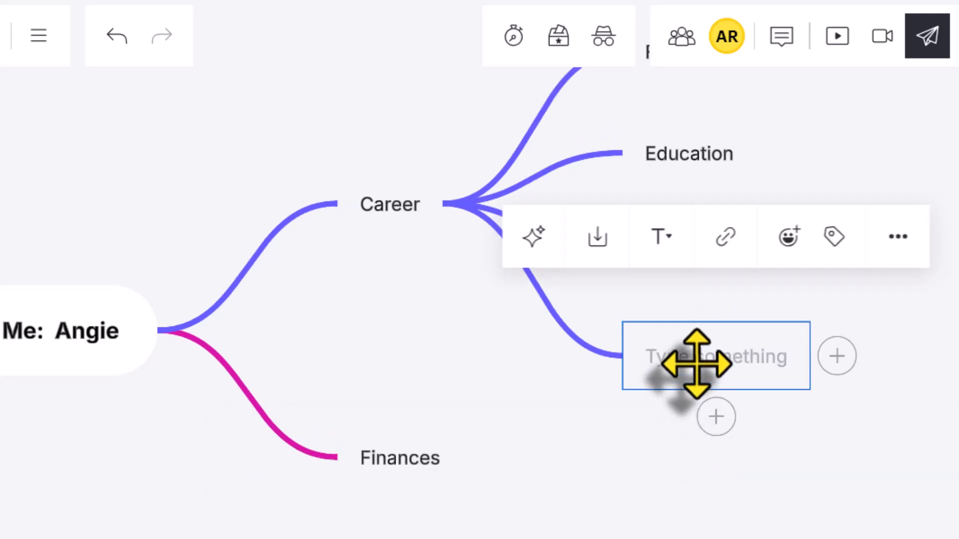
text(Future Salary)
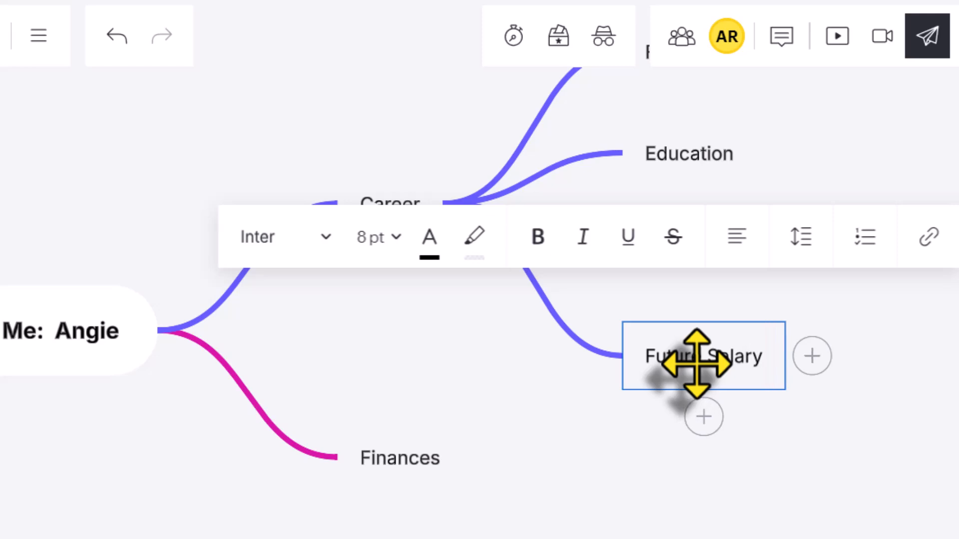
click(702, 440)
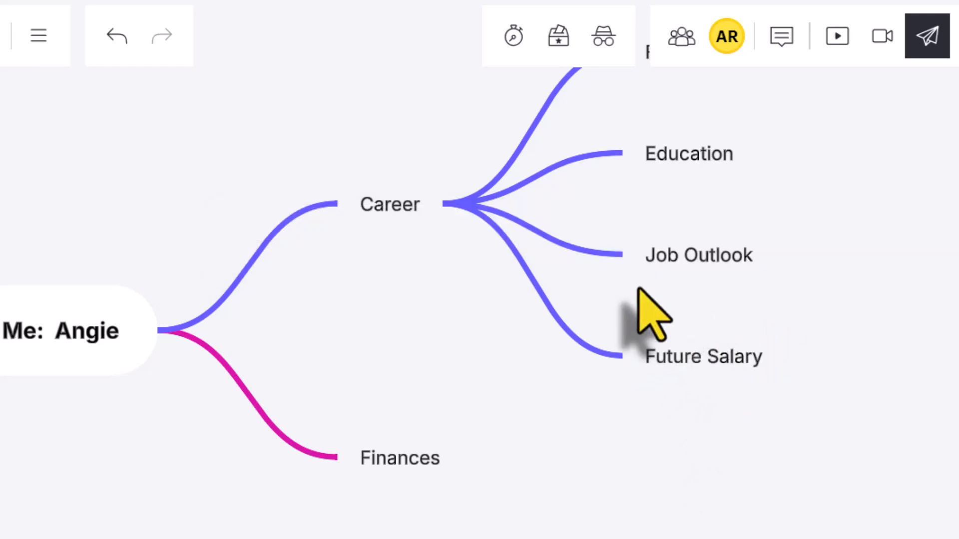
Step: Add an empty child branch to the "Field/Job" branch
scroll(646, 195, up, 3)
click(679, 169)
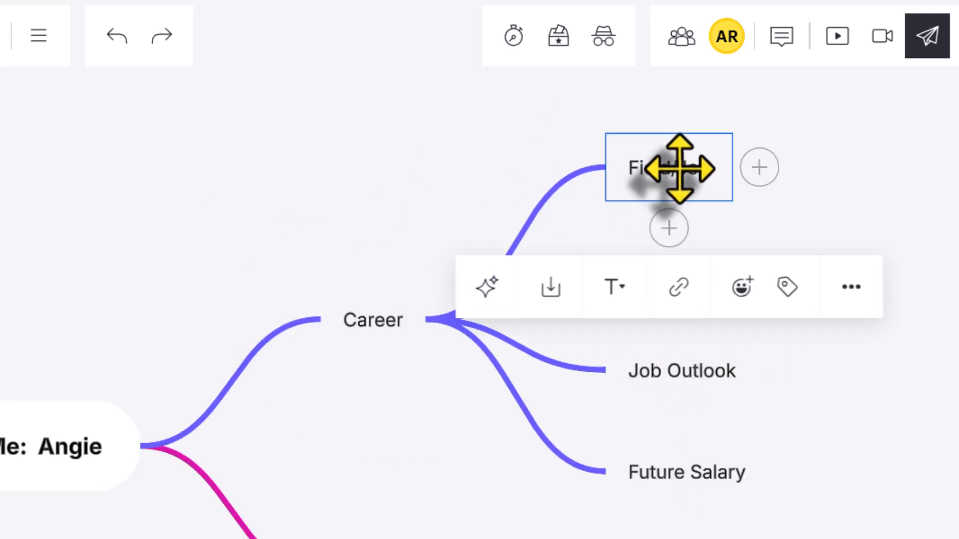
click(760, 167)
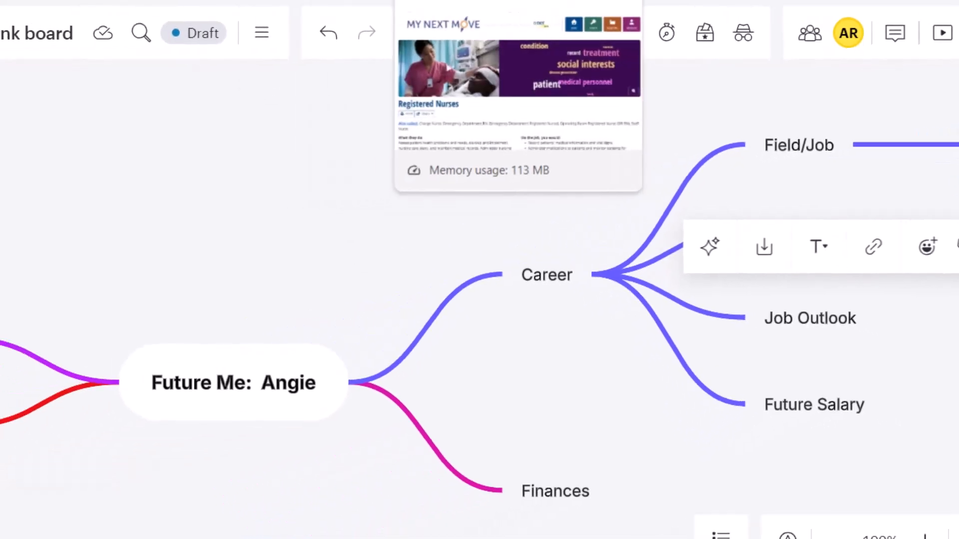
Step: Switch to the My Next Move page for Registered Nurses and capture a screenshot of its Job Outlook section
click(542, 0)
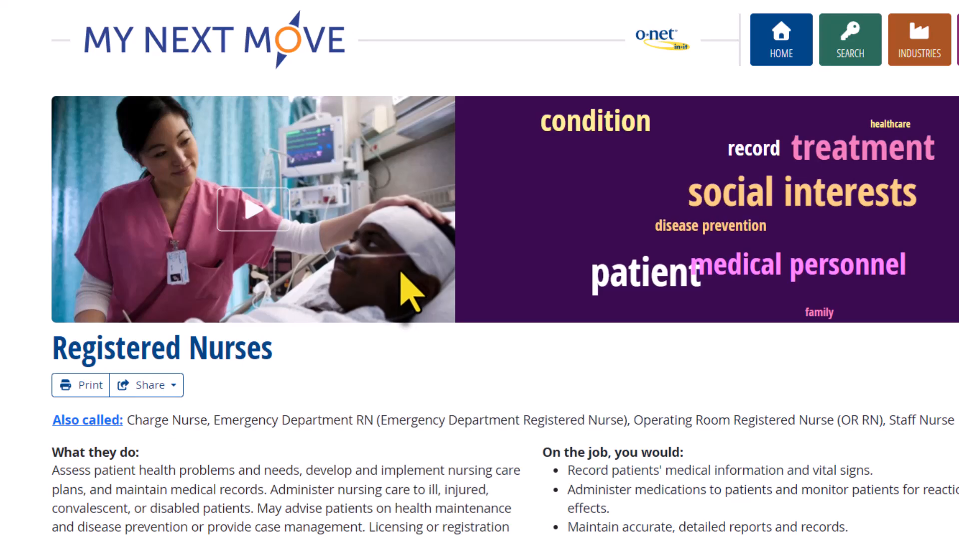
scroll(310, 283, down, 5)
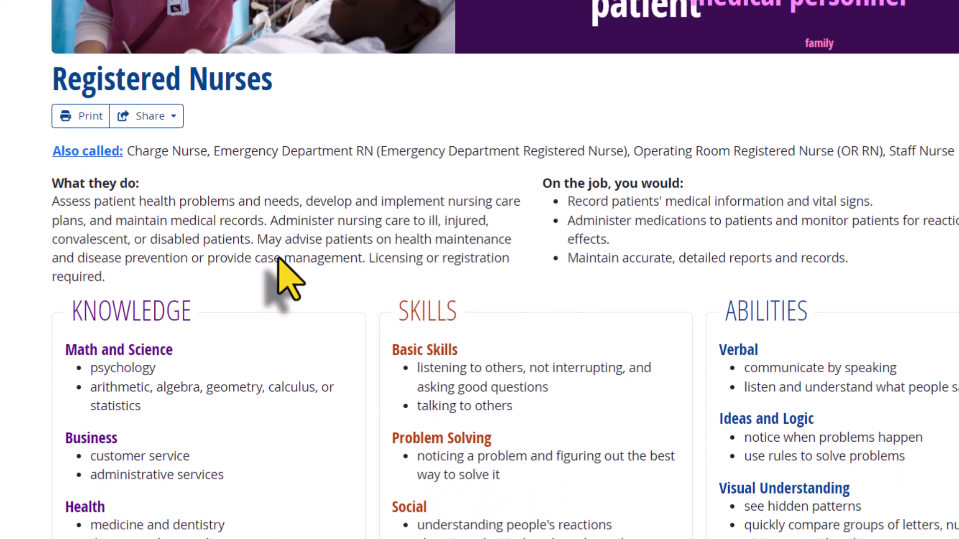
scroll(279, 260, down, 15)
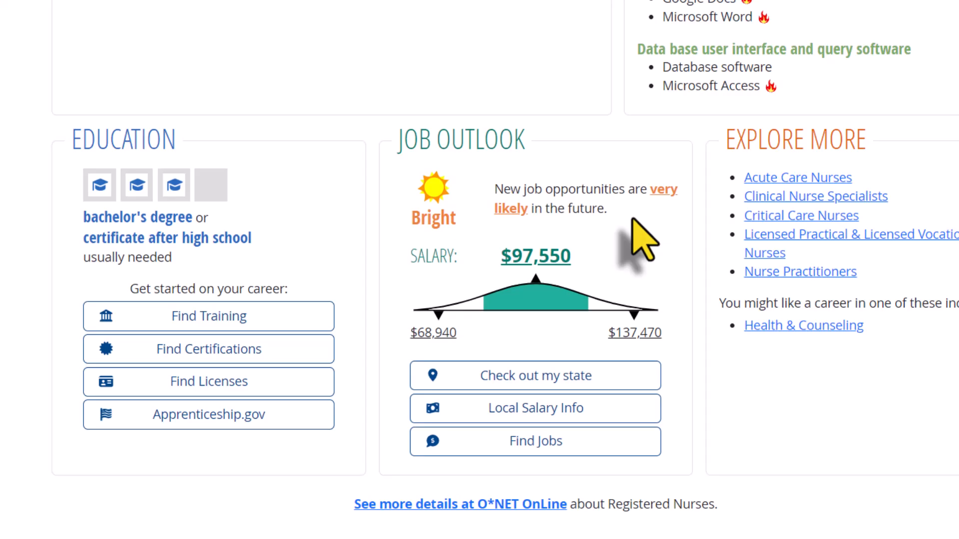
key(super+shift+s)
drag(374, 116, 703, 481)
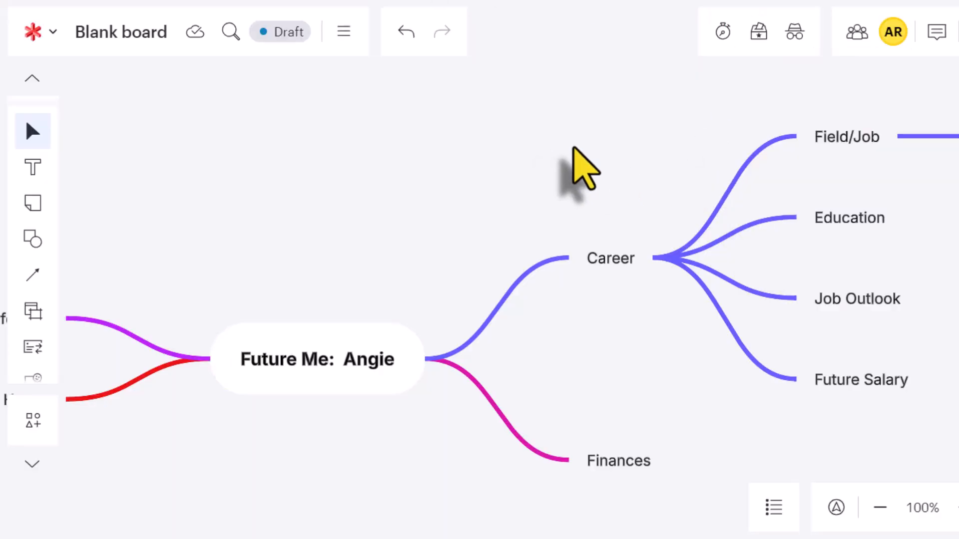
Step: Paste the Job Outlook screenshot onto the Lucidspark board, shrink it to less than half size and place it above the Career branch
key(ctrl+v)
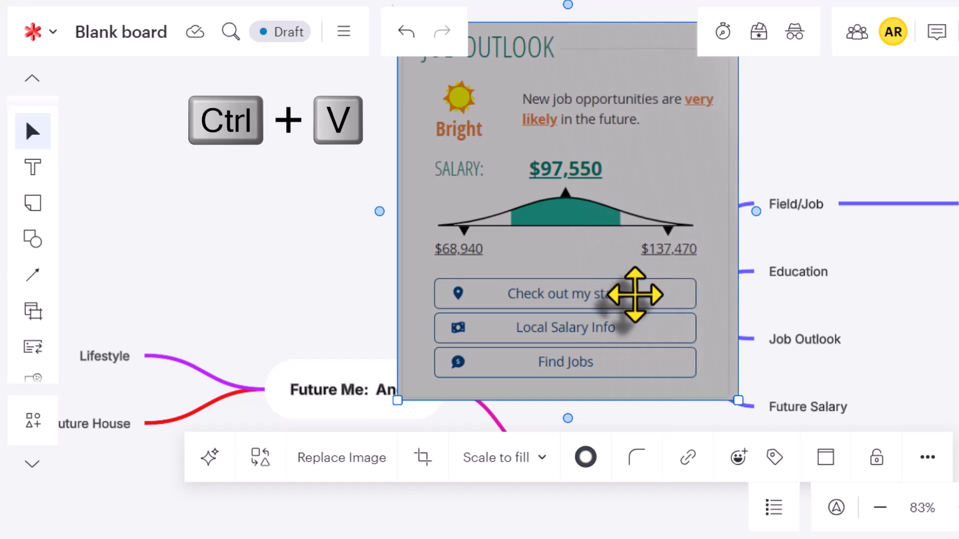
drag(740, 403, 548, 190)
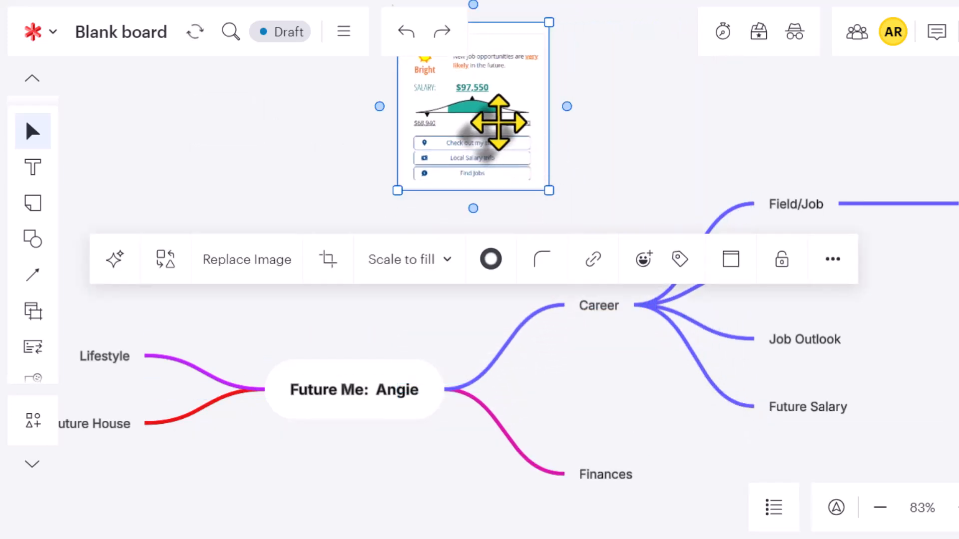
drag(496, 125, 582, 161)
click(687, 336)
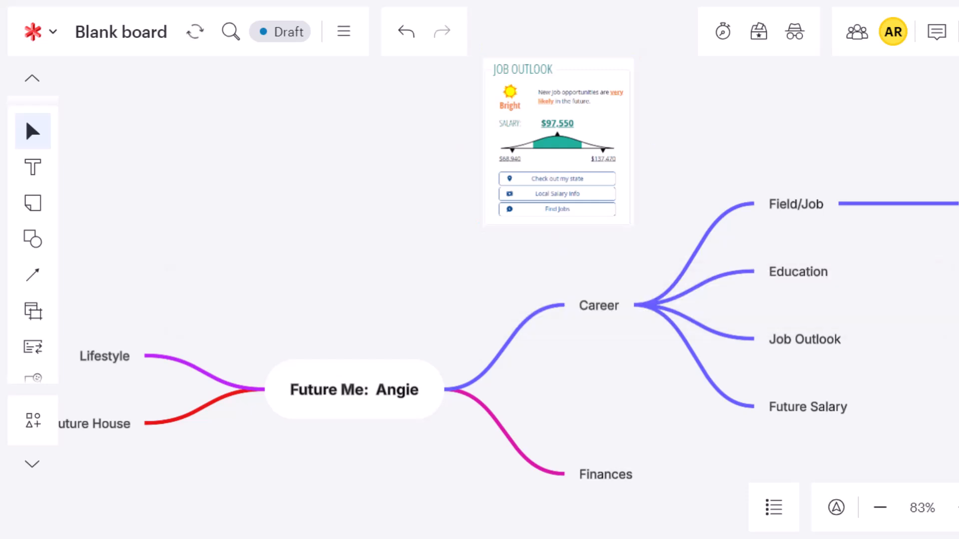
Step: Replace the "Field/Job" branch label with "Nursing"
double_click(615, 325)
click(903, 341)
click(778, 210)
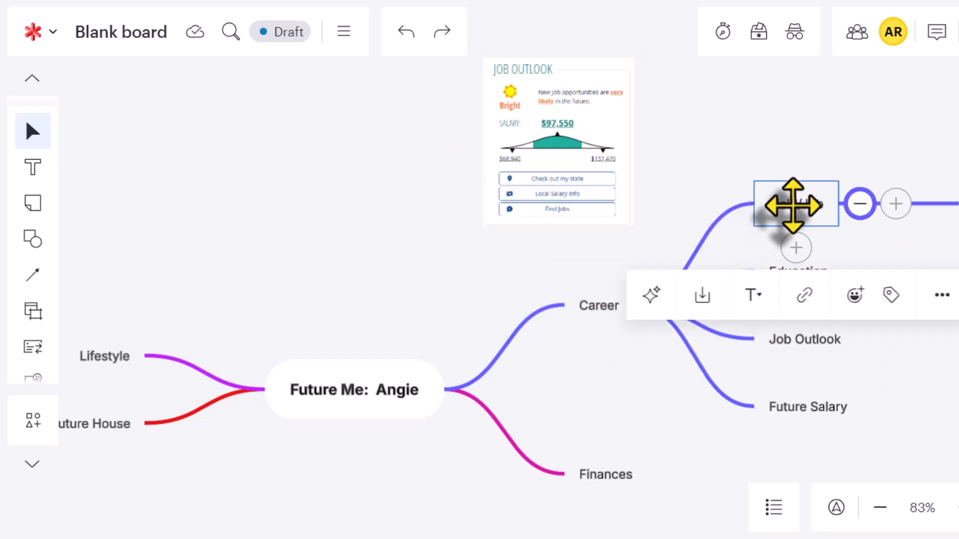
click(792, 203)
text(Nursing)
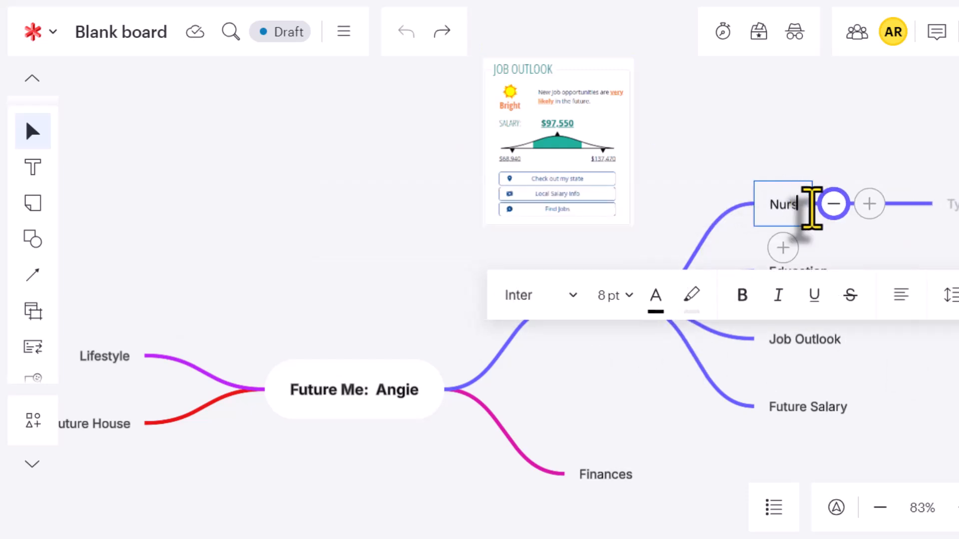
click(945, 400)
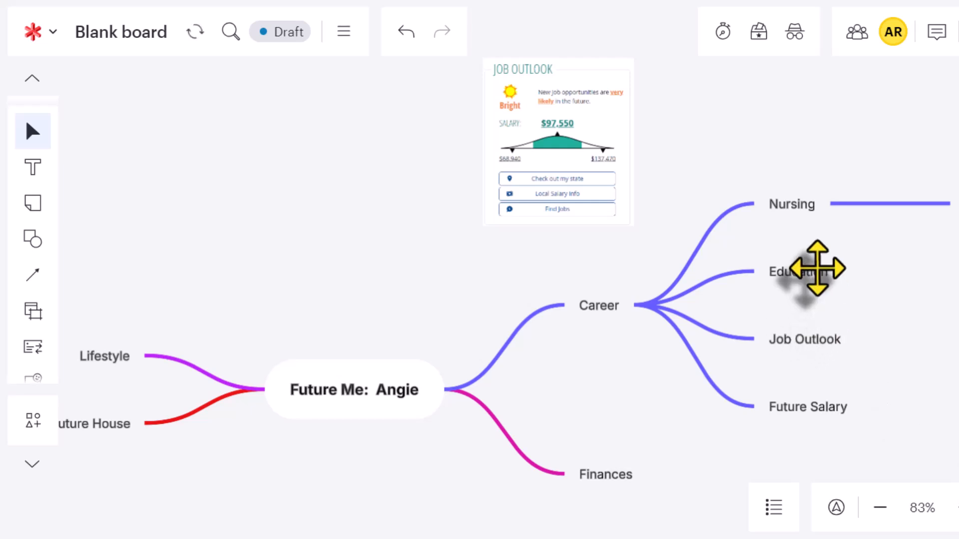
Step: Label the empty child branch of the "Nursing" branch "Clinic"
click(811, 270)
click(821, 279)
click(941, 382)
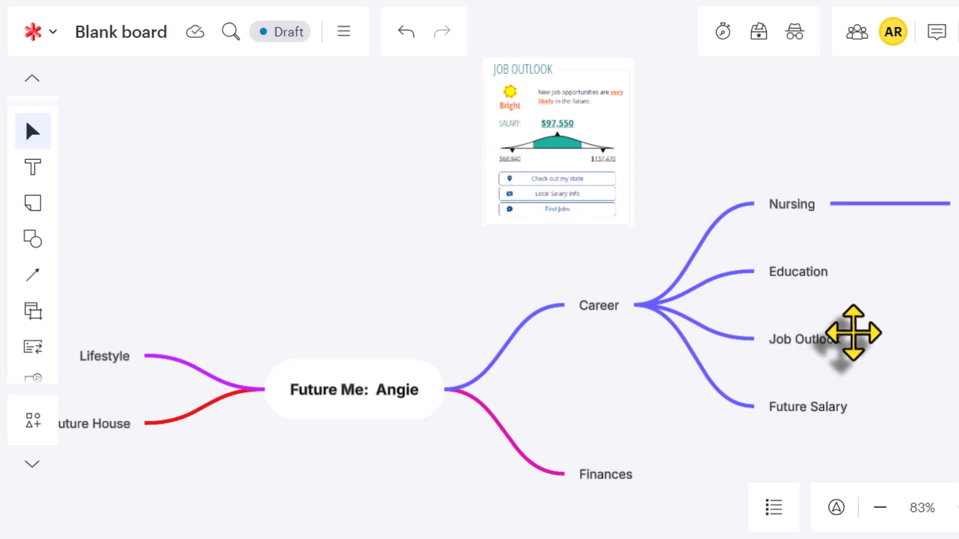
click(952, 213)
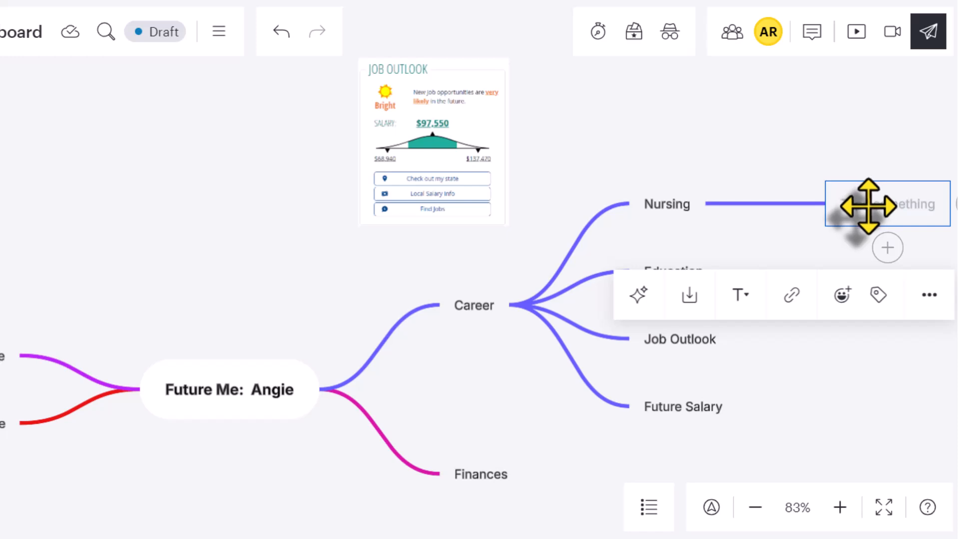
click(868, 206)
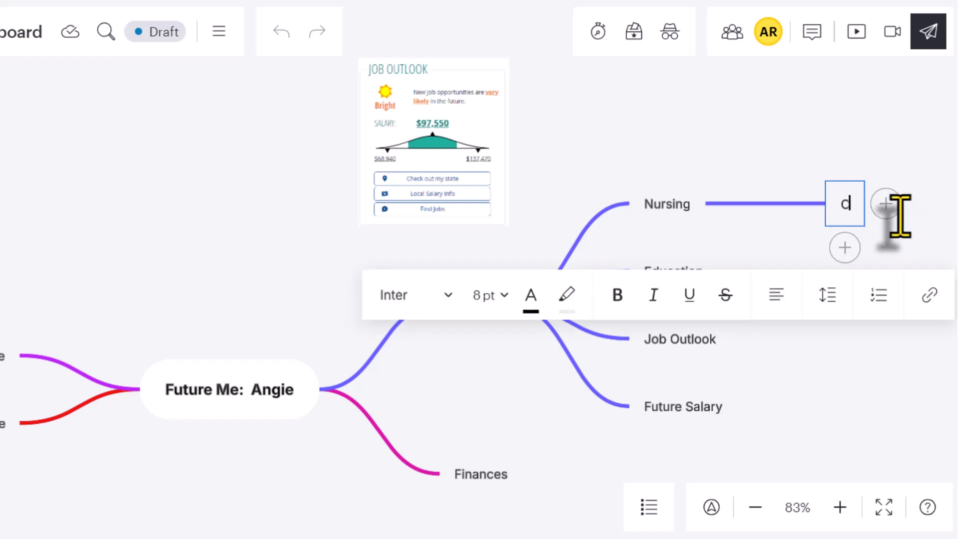
text(Clinic)
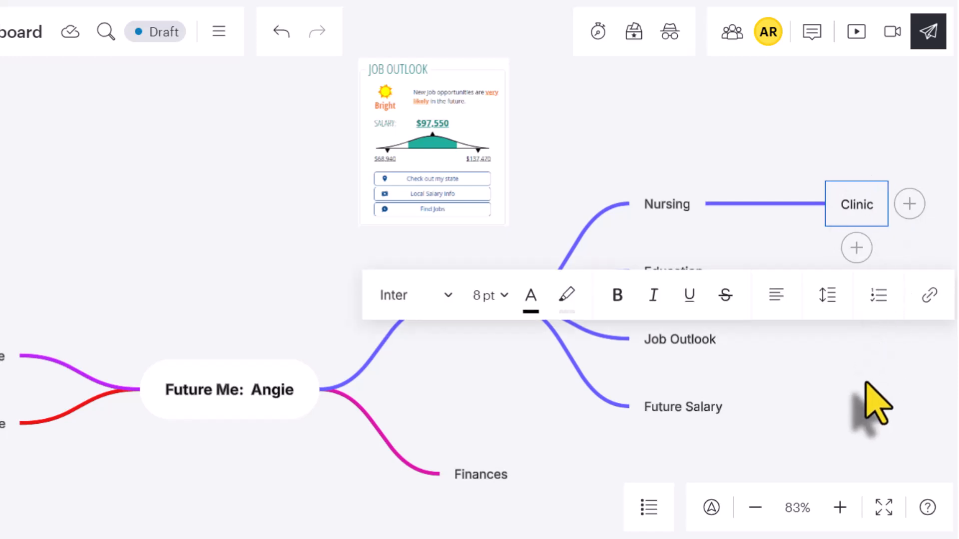
click(868, 396)
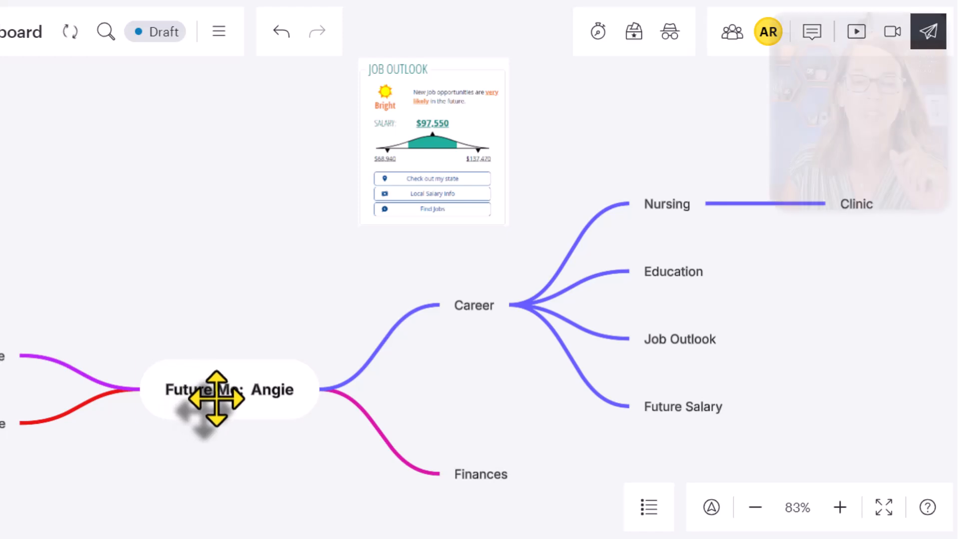
Step: Reposition the mind map by its central topic and move the Job Outlook screenshot along with it above the Career branch
drag(214, 396, 366, 306)
drag(450, 126, 504, 137)
mouse_move(391, 339)
mouse_down()
mouse_move(385, 364)
mouse_move(389, 357)
mouse_up()
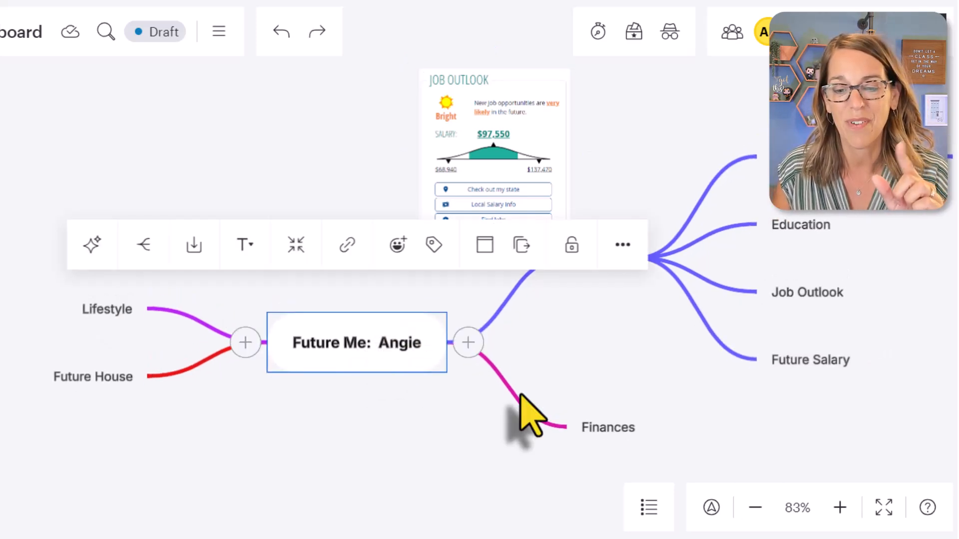
Step: Add a new frame to the board and widen it on both sides until it encloses the whole mind map
click(756, 508)
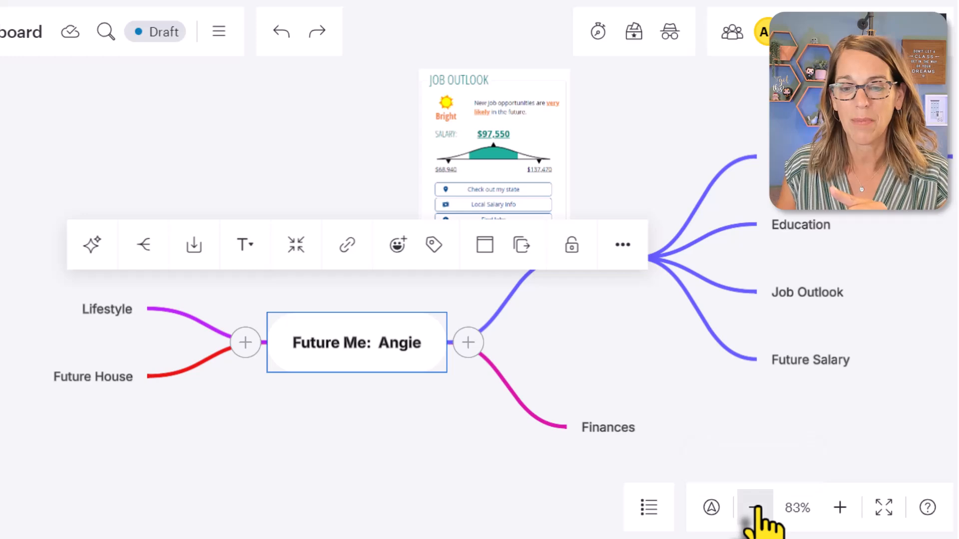
click(757, 508)
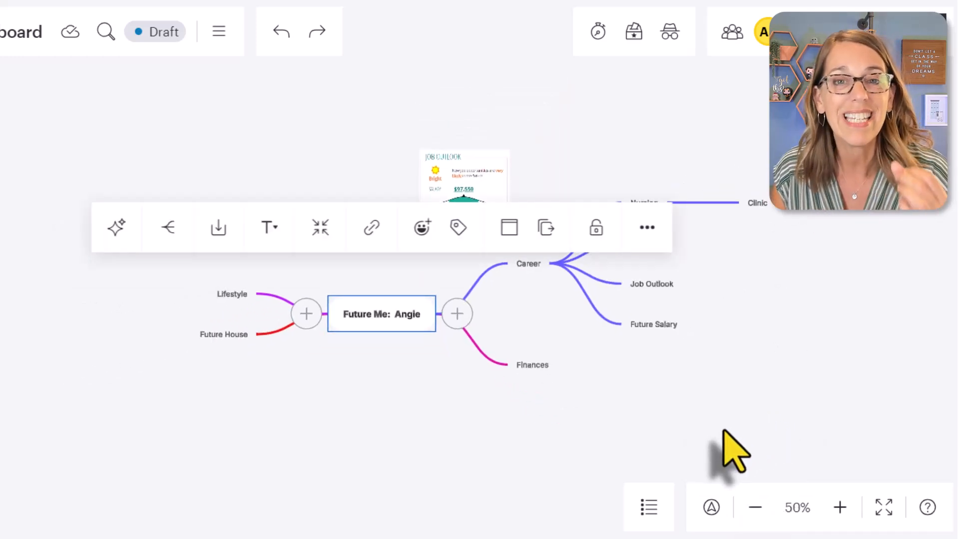
click(650, 509)
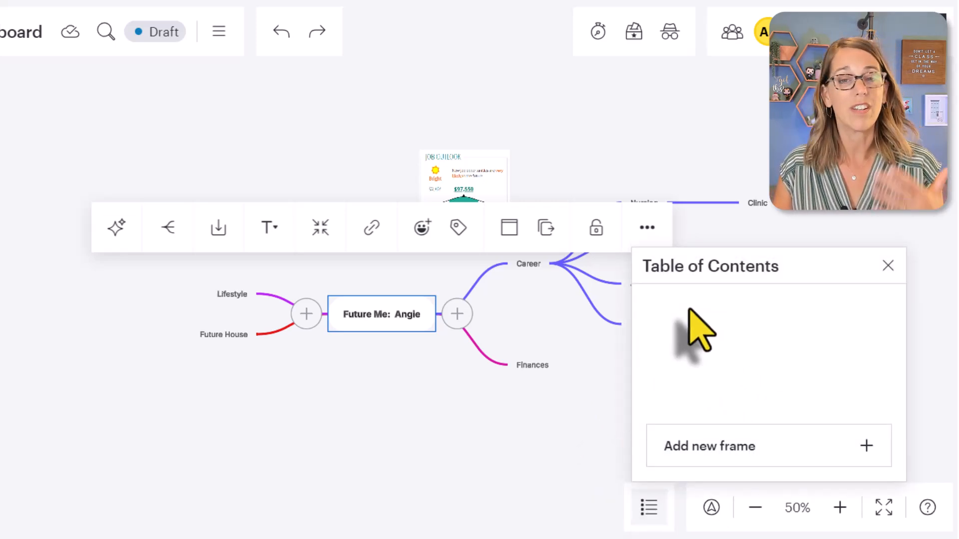
click(709, 446)
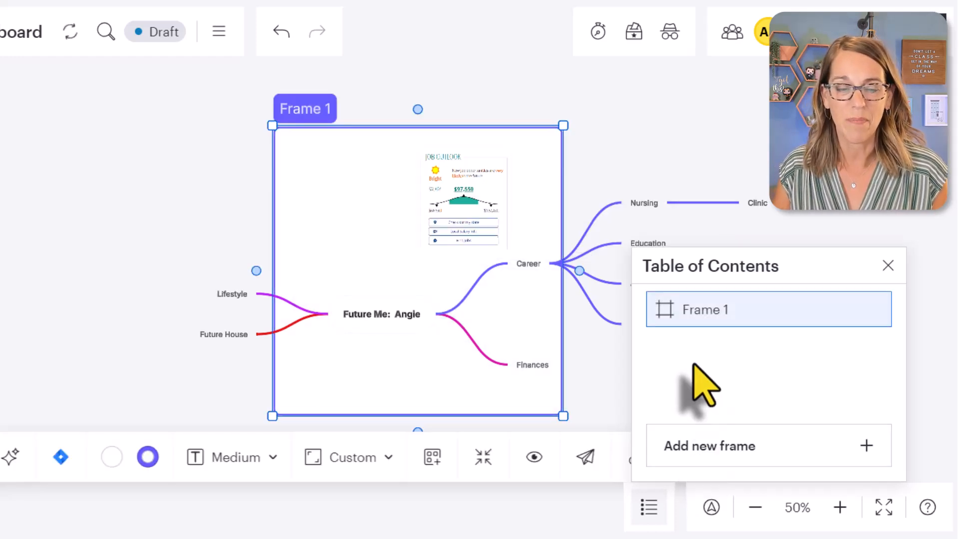
drag(275, 254, 166, 244)
drag(562, 218, 811, 220)
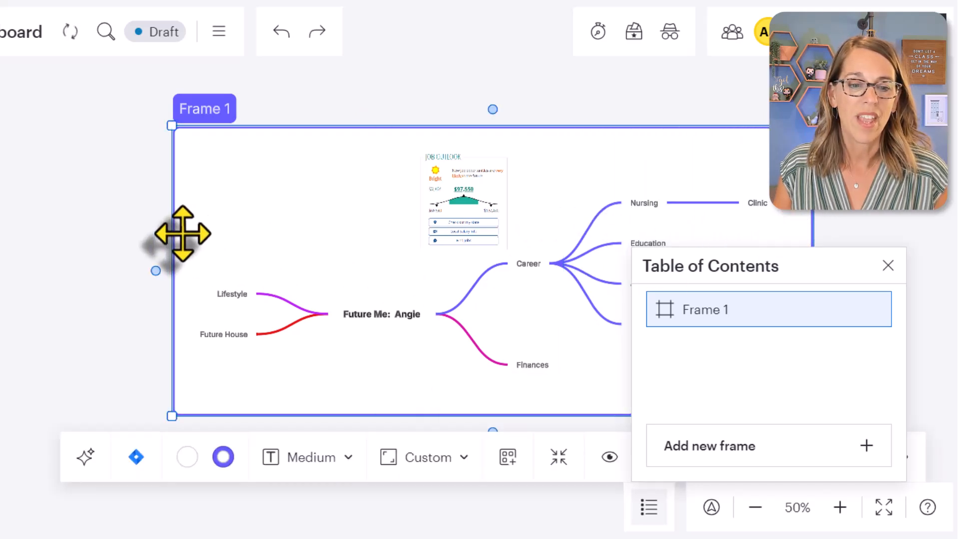
drag(171, 231, 71, 230)
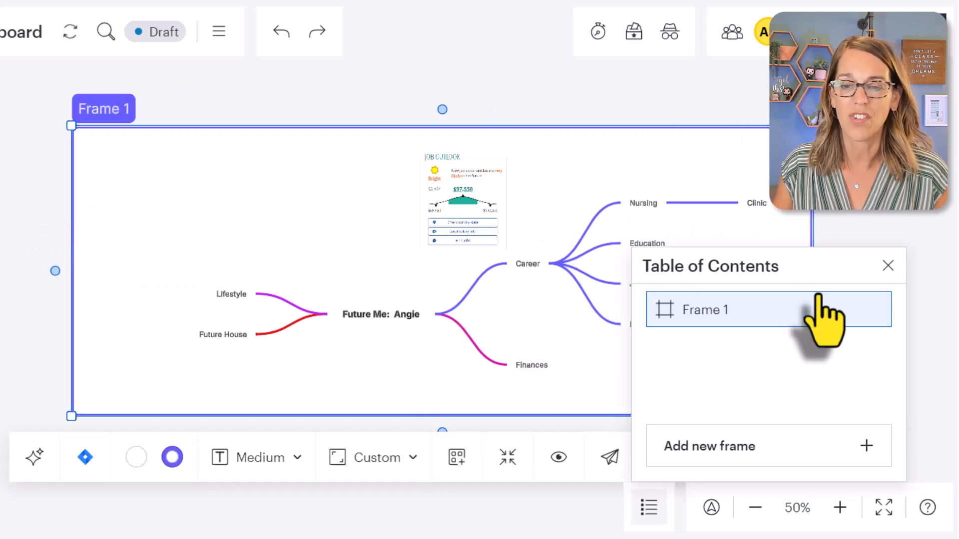
click(943, 392)
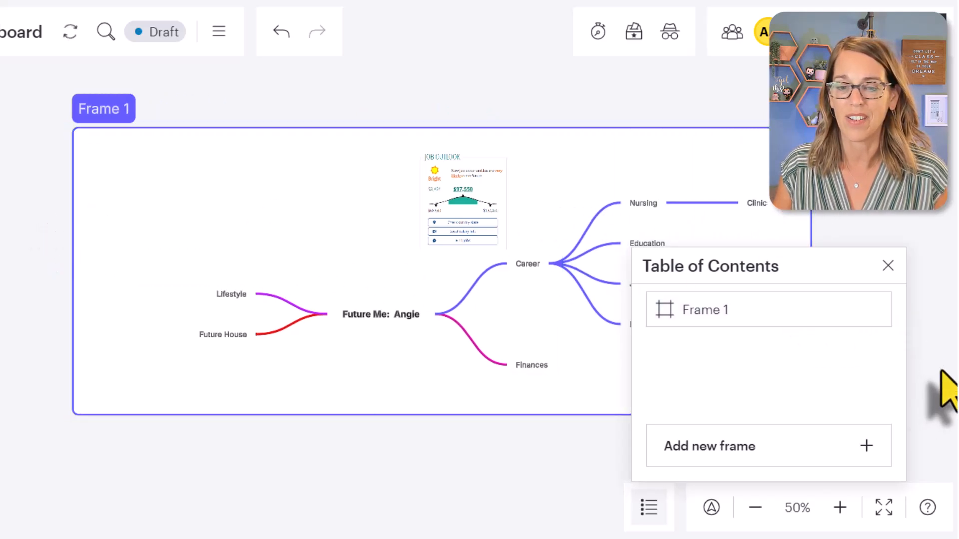
click(889, 266)
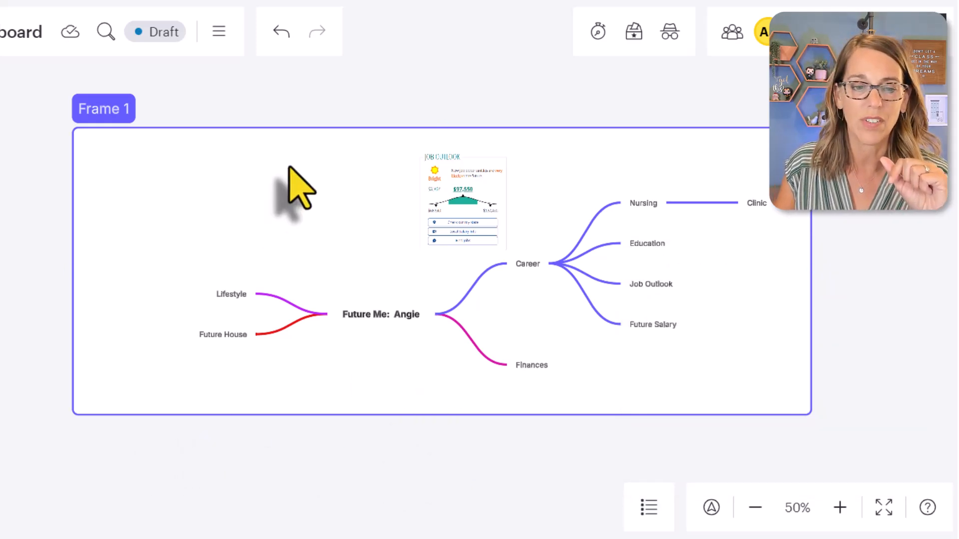
Step: Move the mind map's frame down the board, then add a second frame and place it above the first
click(116, 111)
drag(106, 113, 128, 274)
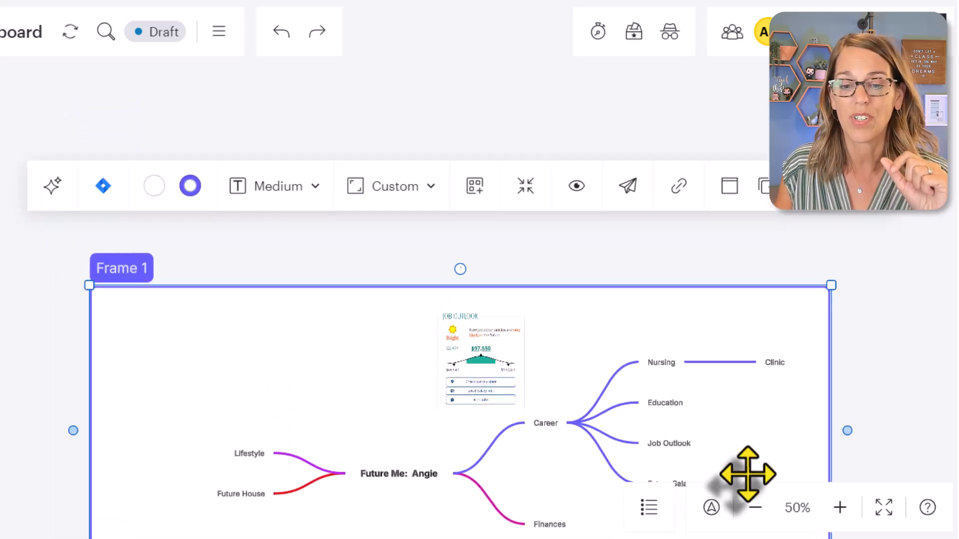
click(649, 508)
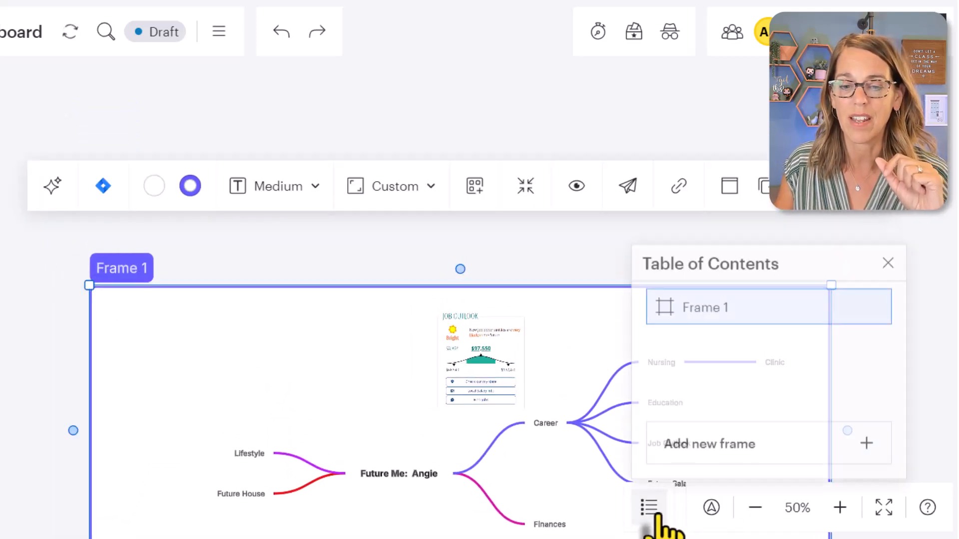
click(708, 448)
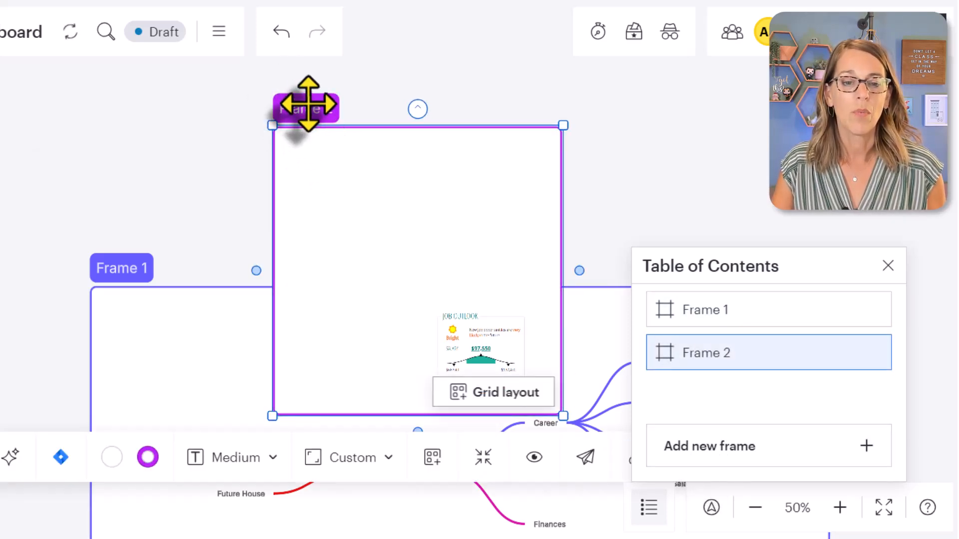
drag(308, 107, 124, 85)
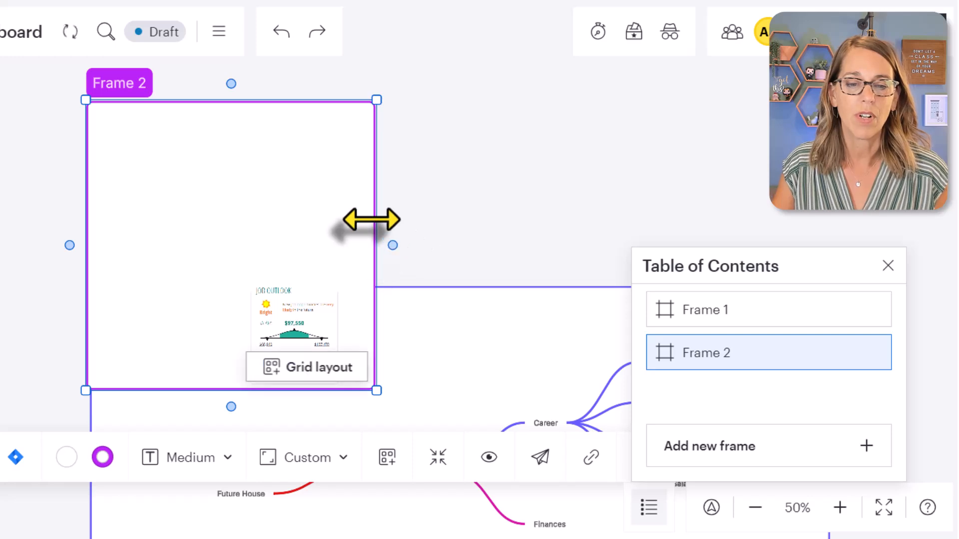
Step: Widen the second frame to roughly the mind map frame's width and shorten it into a banner above that frame
click(292, 188)
click(369, 180)
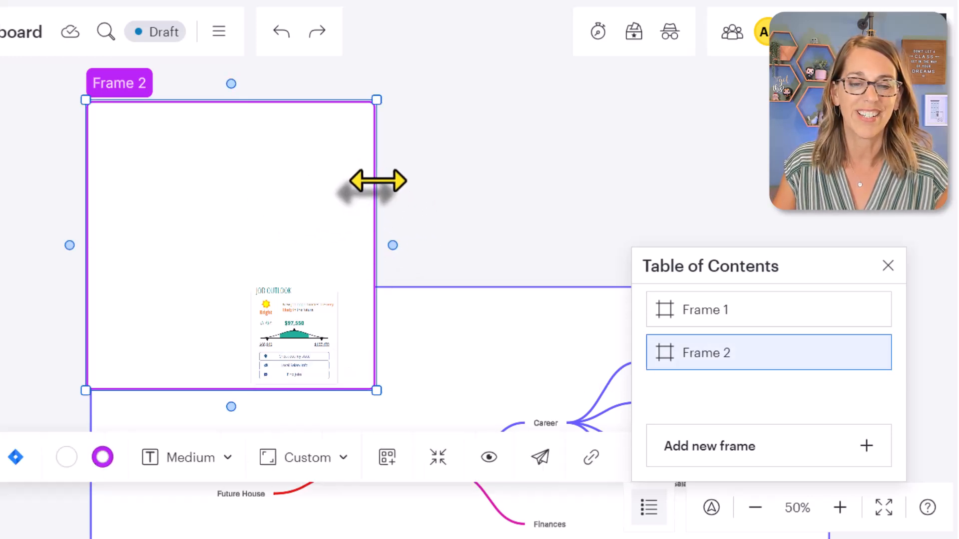
drag(375, 181, 874, 188)
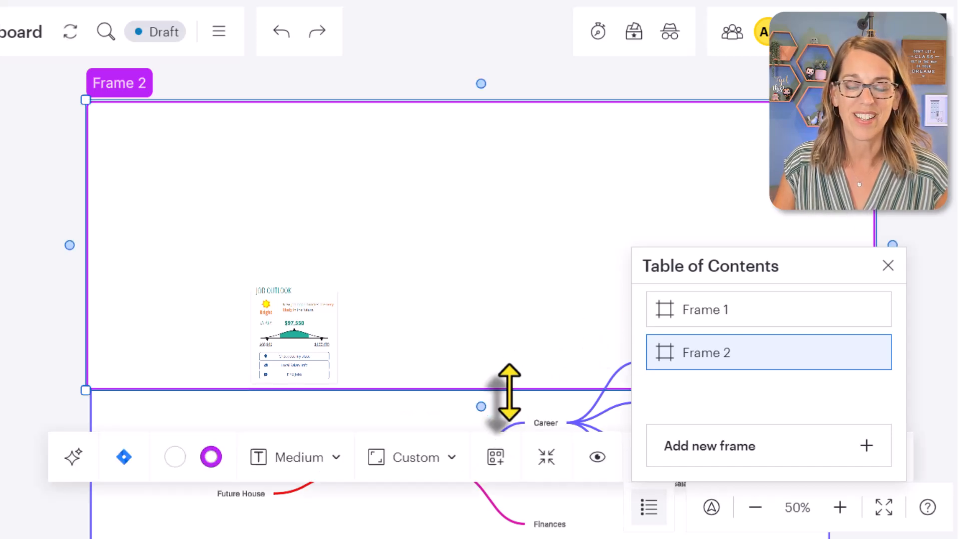
drag(508, 396, 546, 228)
click(145, 154)
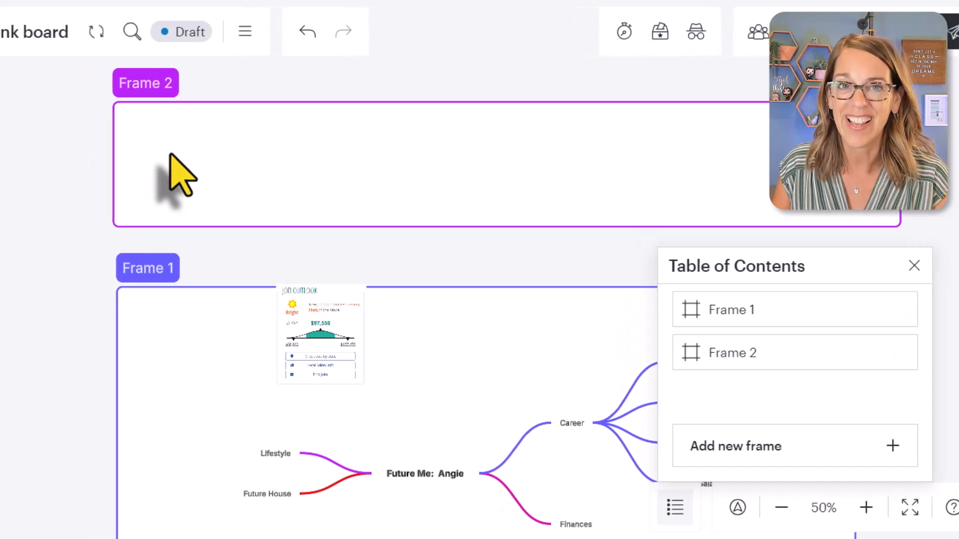
Step: Draw a text box inside the banner frame above the mind map and open its link settings
click(19, 167)
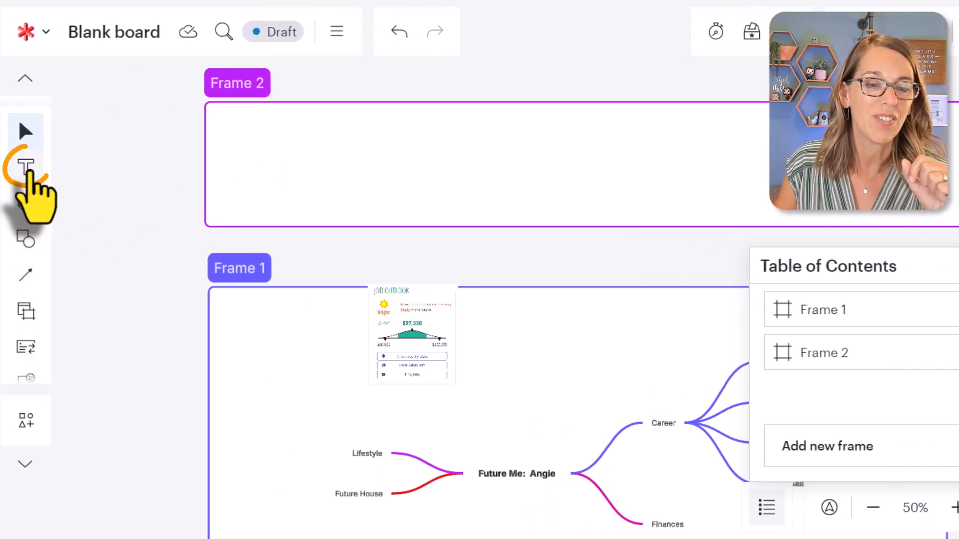
drag(254, 120, 490, 162)
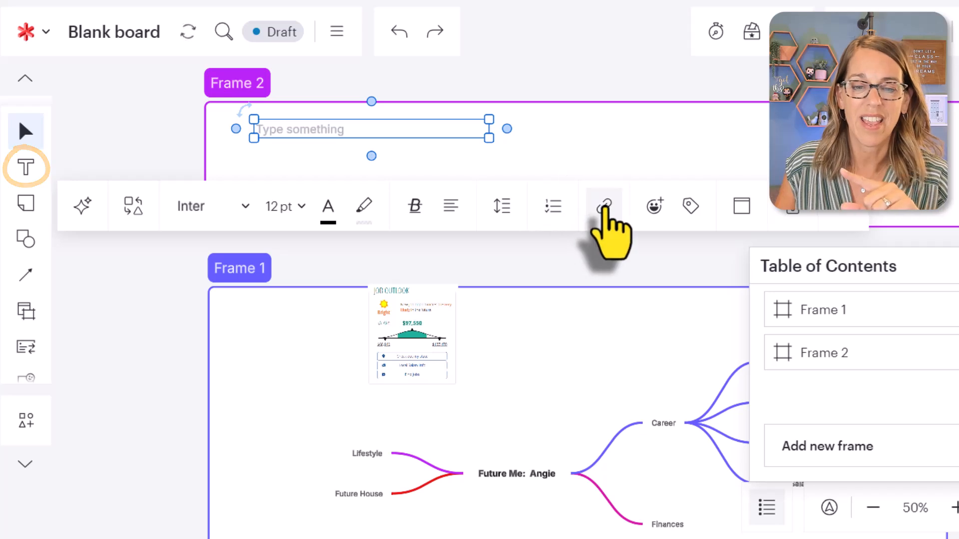
click(604, 206)
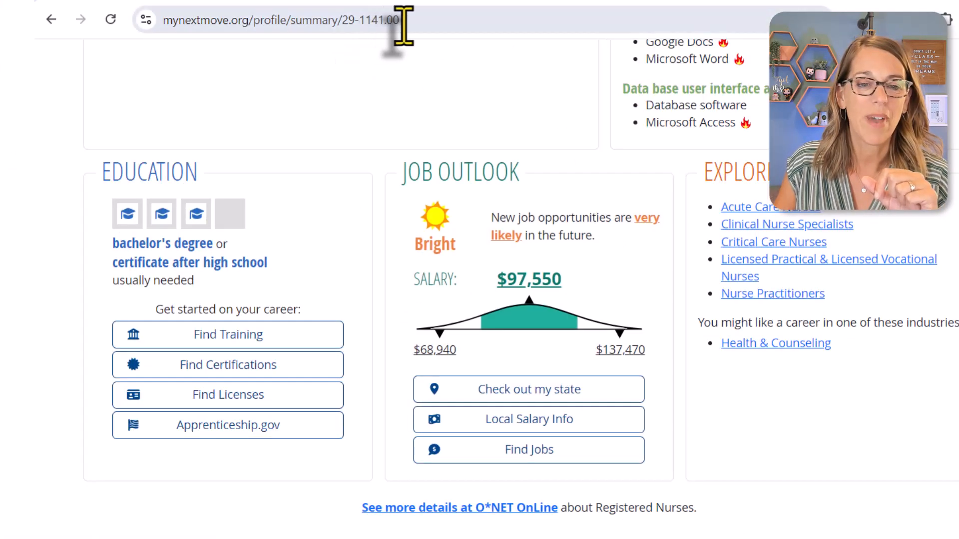
drag(401, 21, 251, 25)
key(BackSpace)
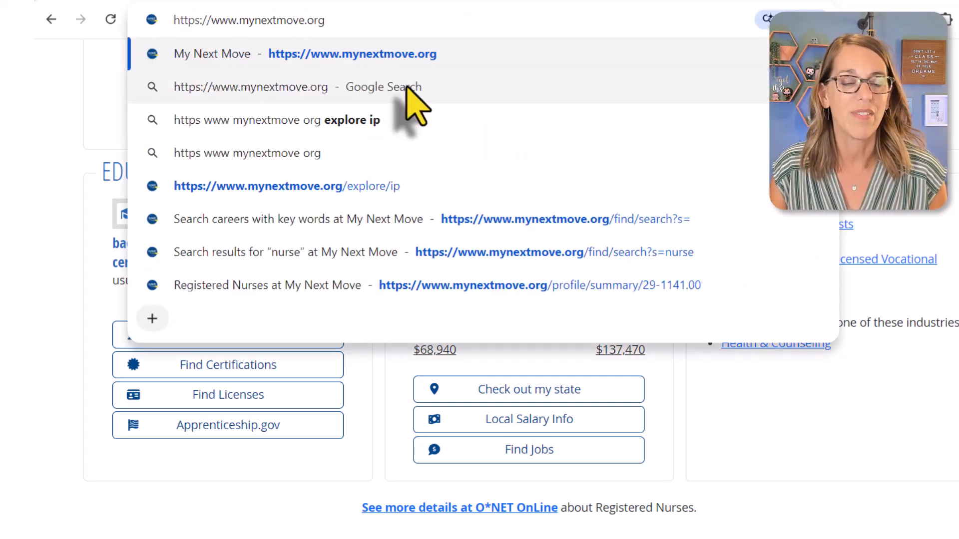
drag(346, 20, 145, 20)
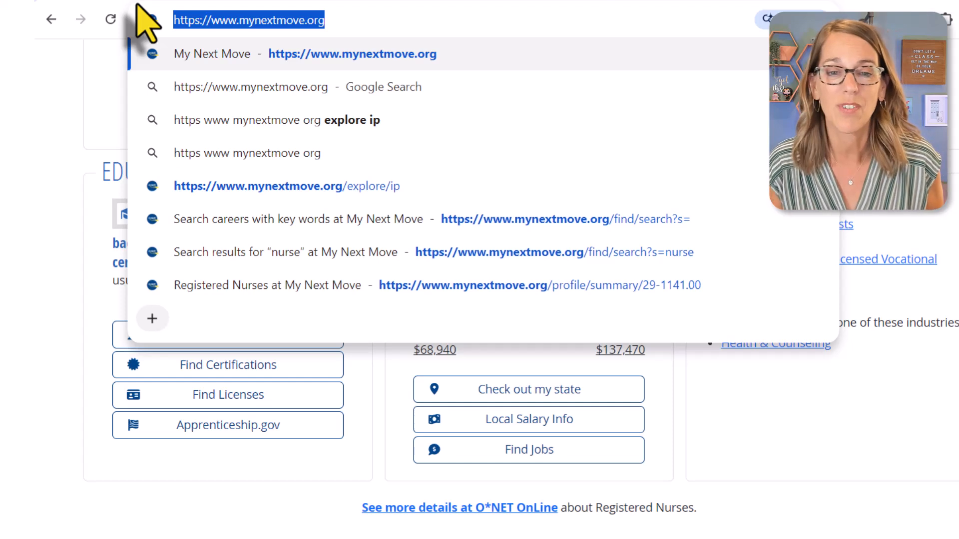
key(ctrl+c)
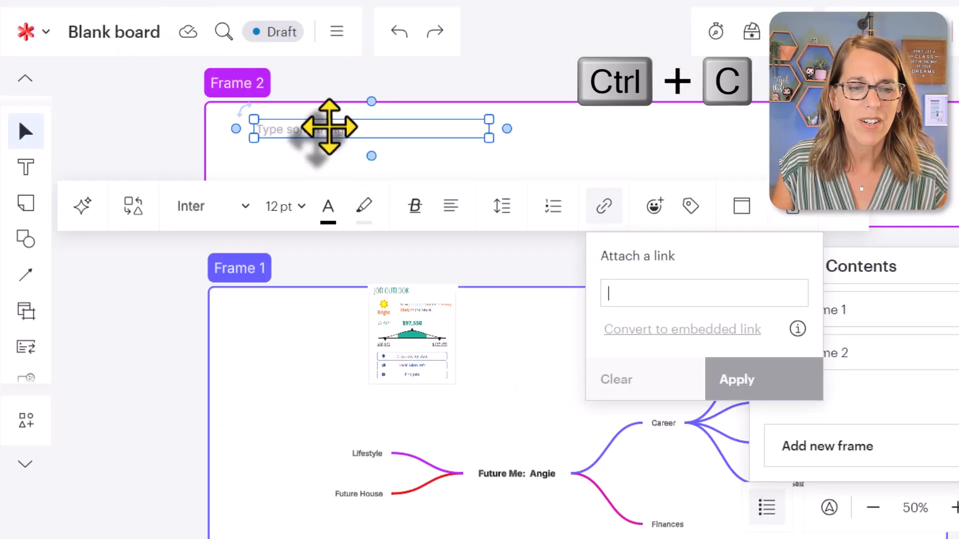
Step: Insert a link in the Lucidspark text box with the text "My Next Move (Career Exploring)" and the copied address
click(328, 127)
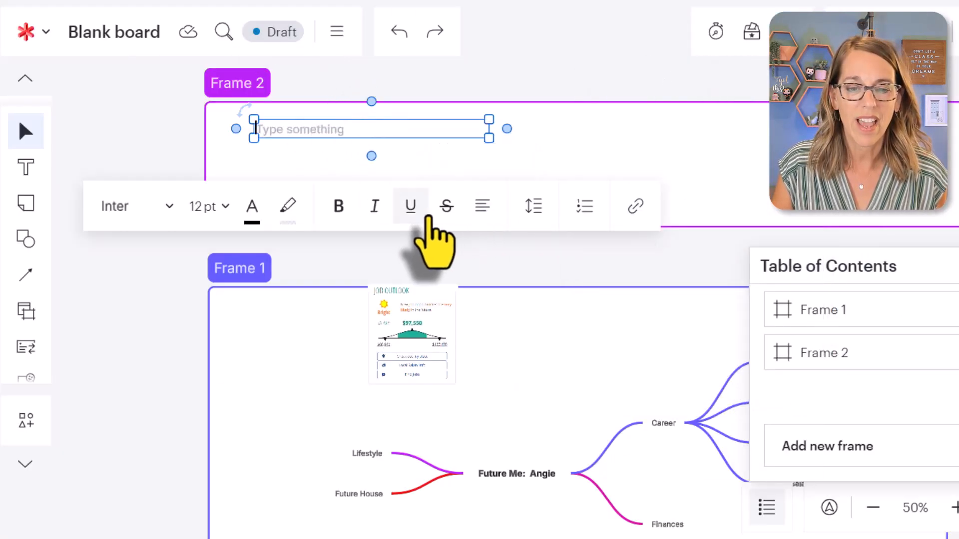
click(636, 207)
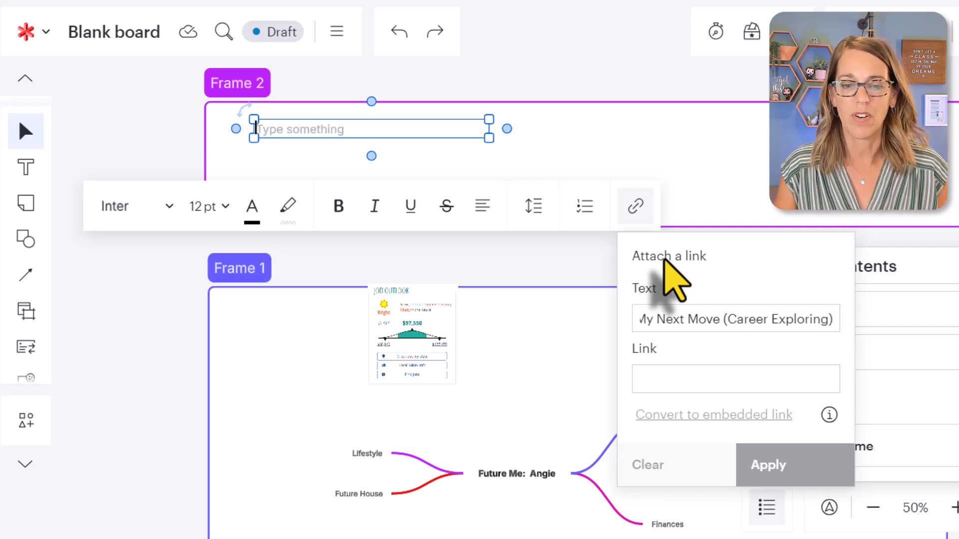
click(655, 382)
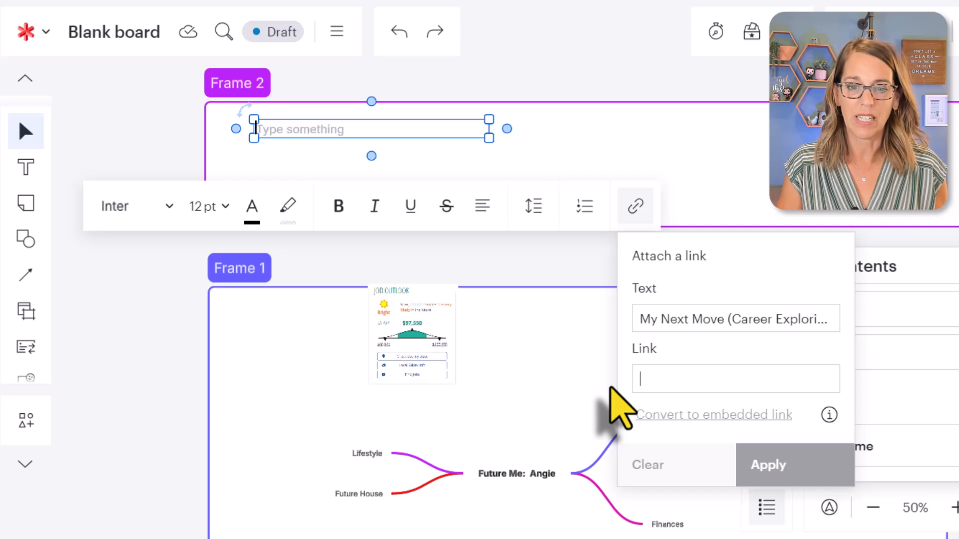
key(ctrl+v)
click(806, 470)
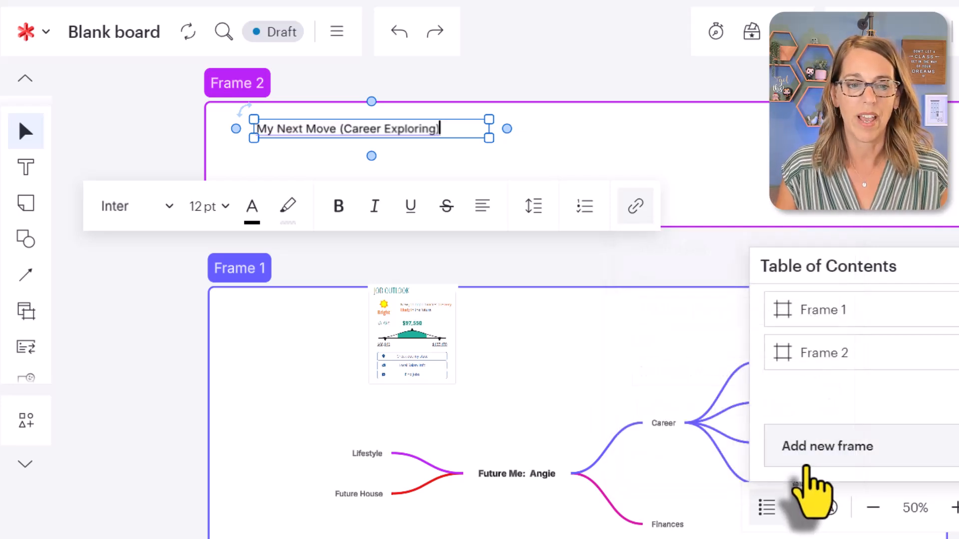
click(705, 193)
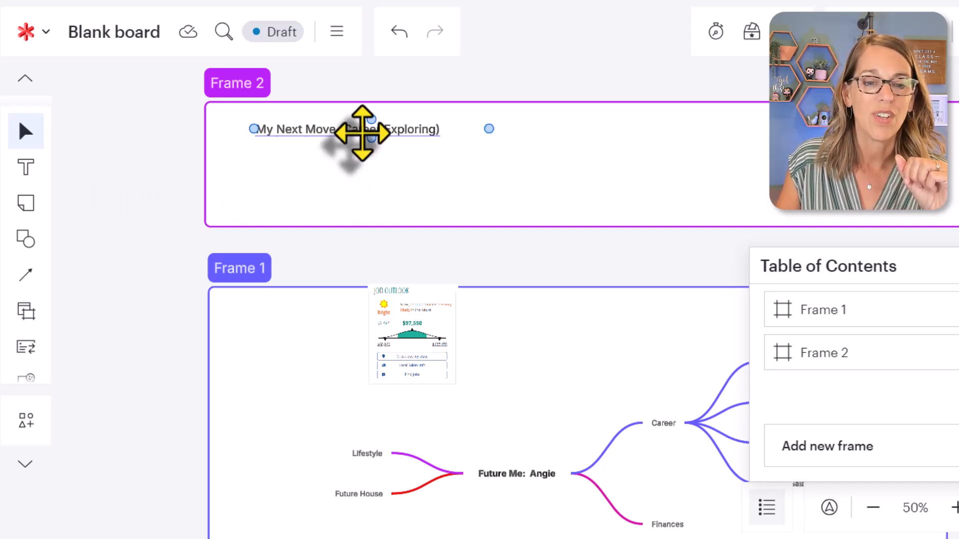
Step: Move the My Next Move link lower in the banner frame and add a text box above it reading "Add any links that you've used for this project"
drag(362, 133, 350, 170)
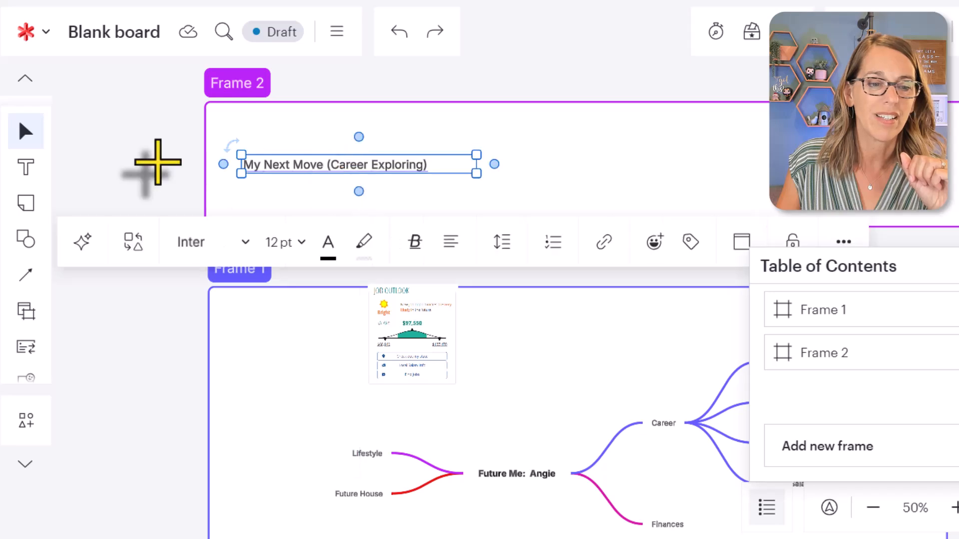
click(25, 167)
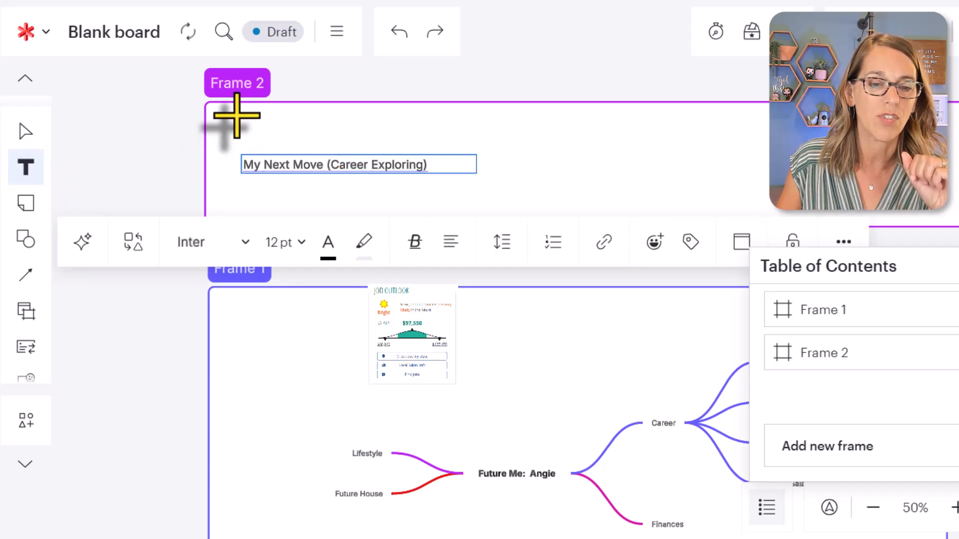
drag(239, 108, 541, 127)
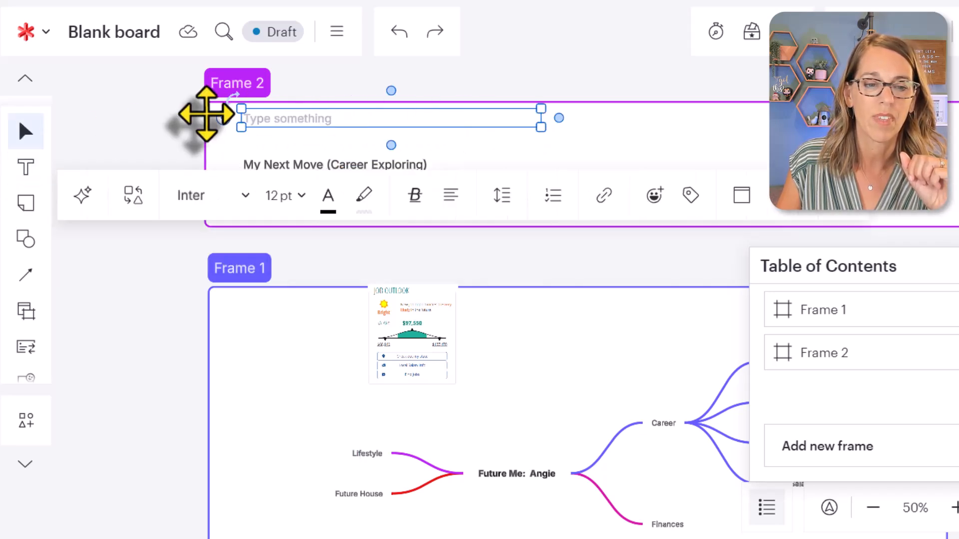
double_click(268, 111)
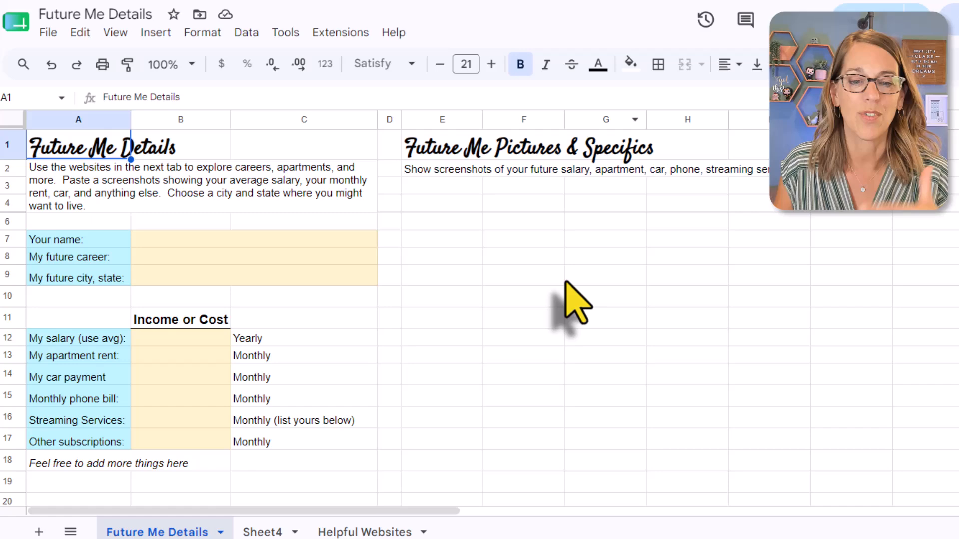
Step: Review the income, cost and streaming service sections of the Future Me Details spreadsheet and return to the Lucidspark board
scroll(574, 302, down, 3)
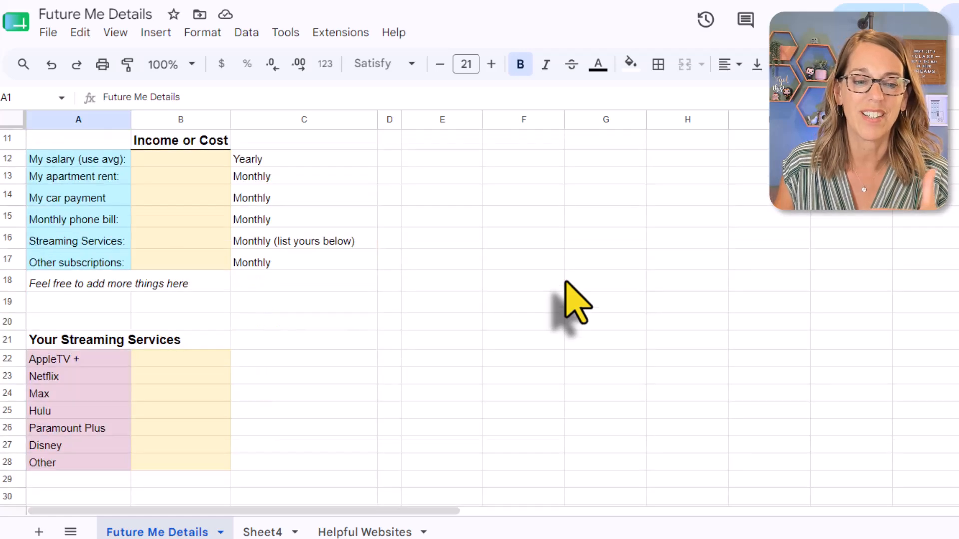
scroll(566, 282, down, 3)
scroll(569, 282, up, 5)
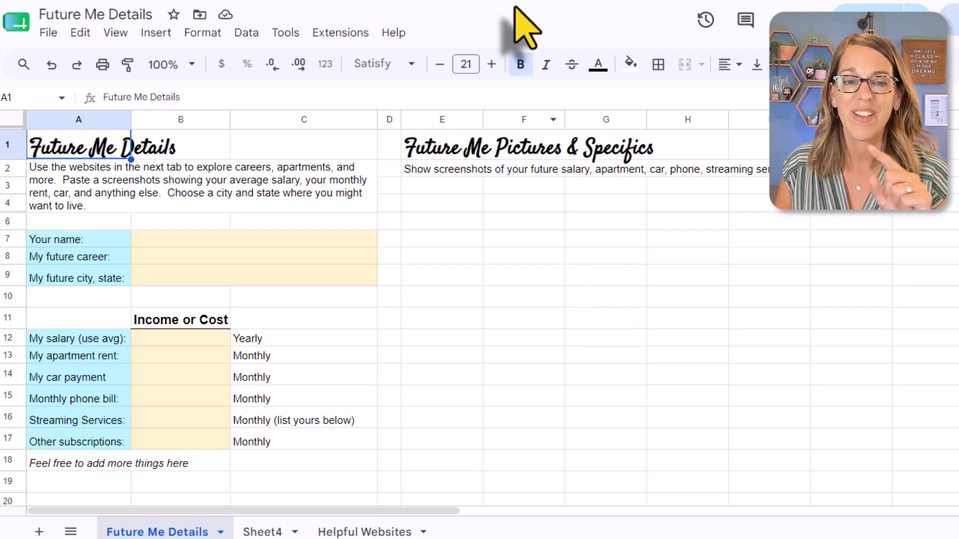
click(533, 1)
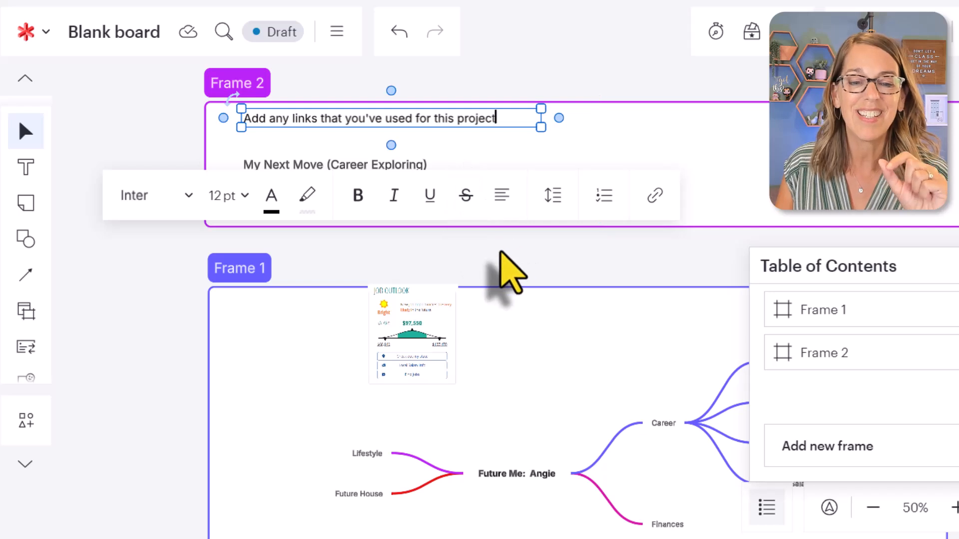
click(500, 254)
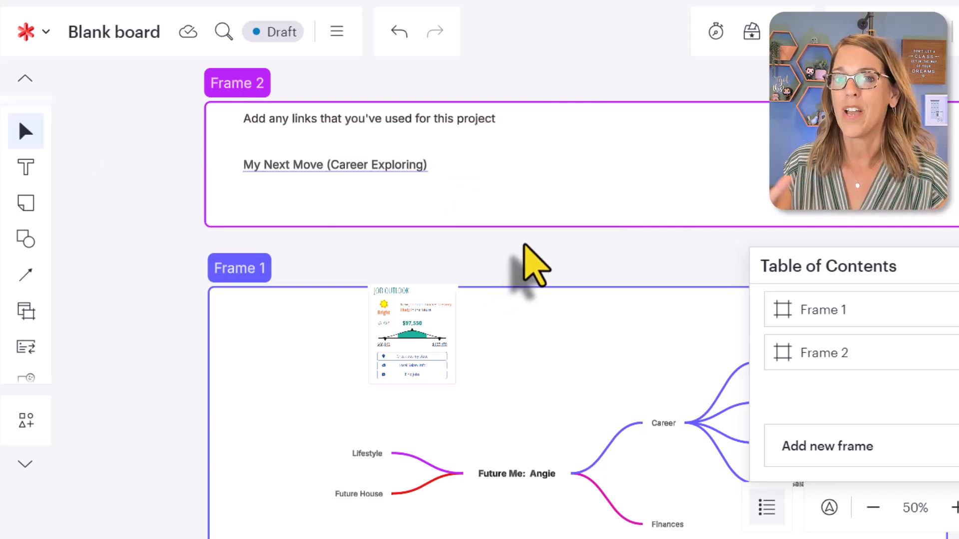
Step: Open Frame 1 from the table of contents and rename the frame "Future Me Mind Map"
click(767, 508)
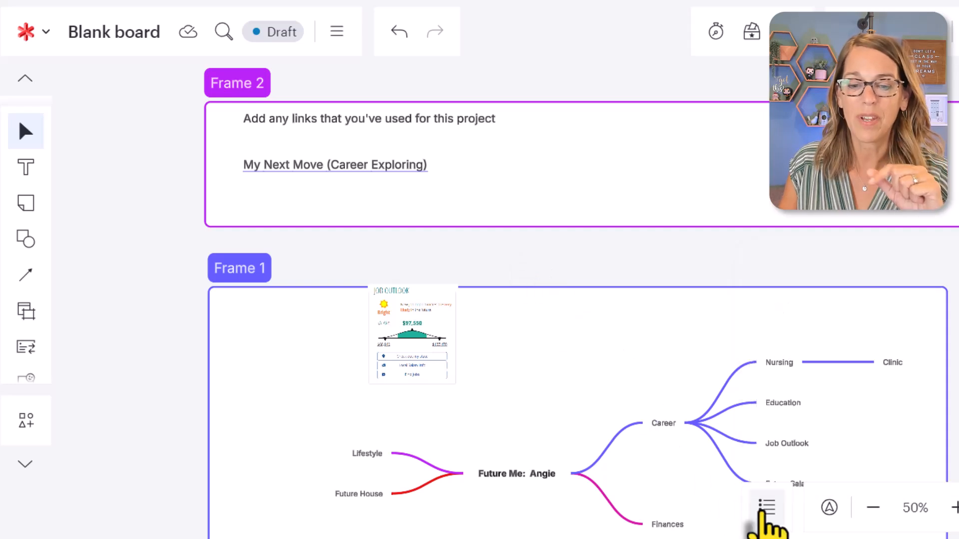
click(767, 508)
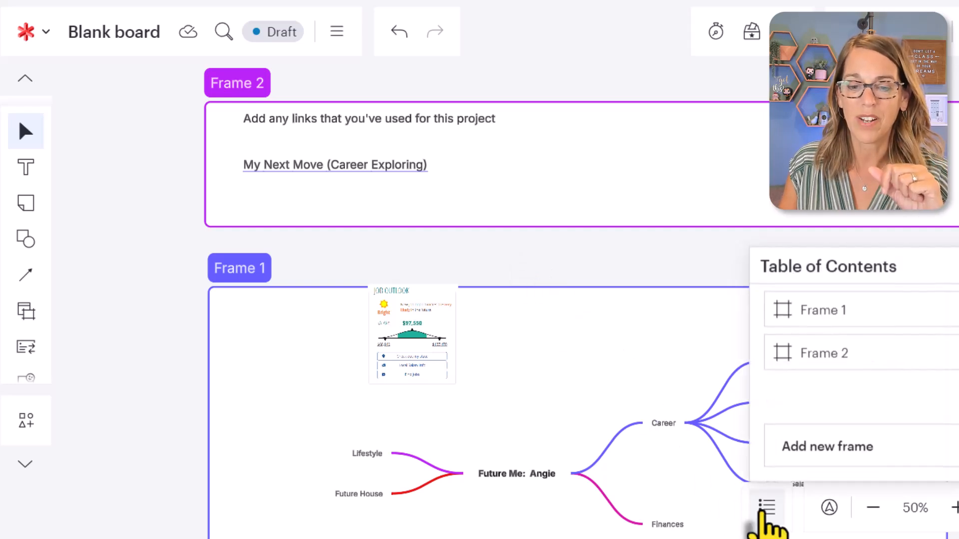
click(864, 322)
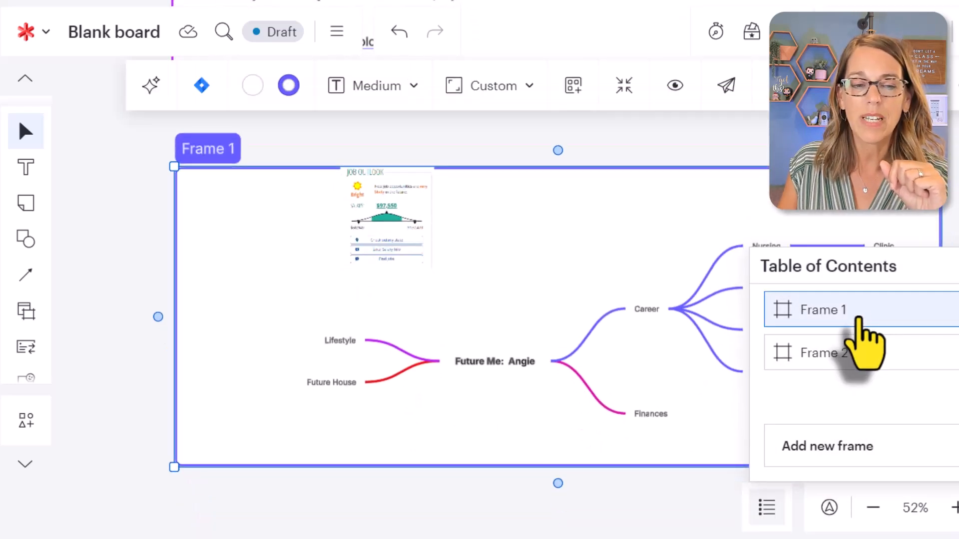
double_click(202, 152)
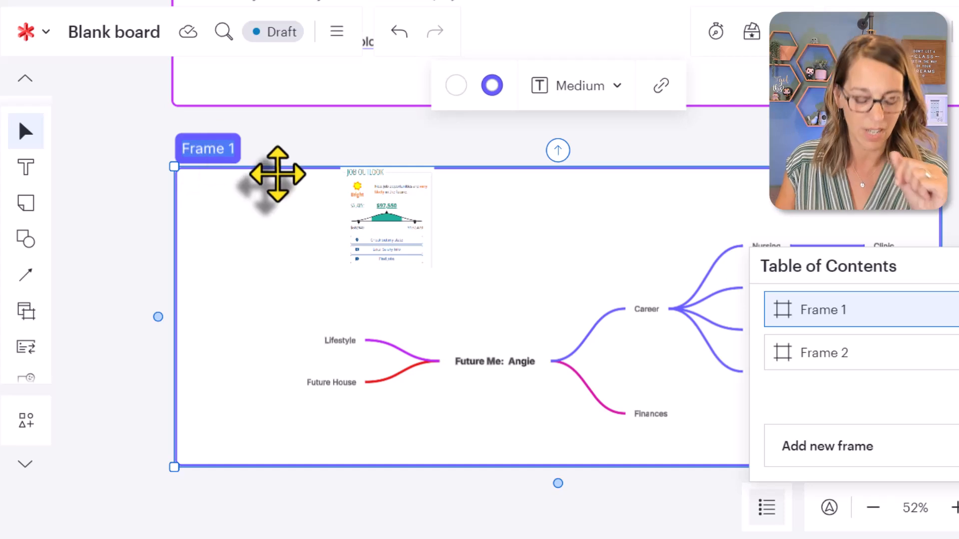
text(Futu)
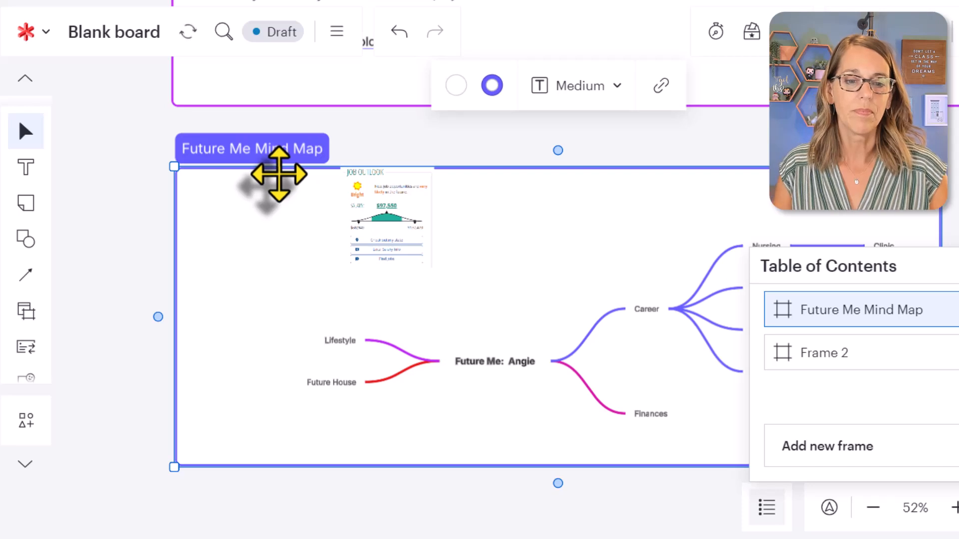
click(955, 208)
Step: Open Frame 2 from the table of contents and rename the frame "Sources"
scroll(955, 208, down, 1)
scroll(802, 182, down, 3)
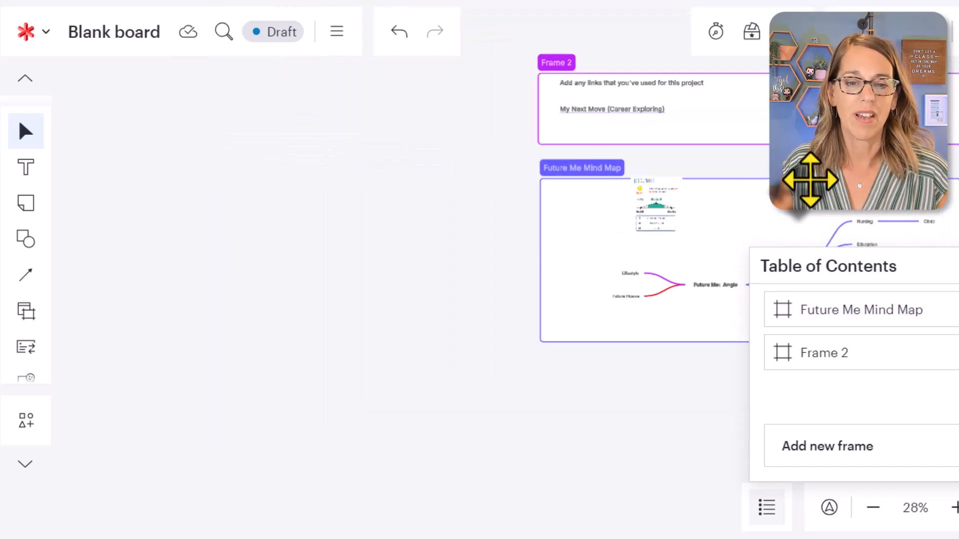
click(841, 361)
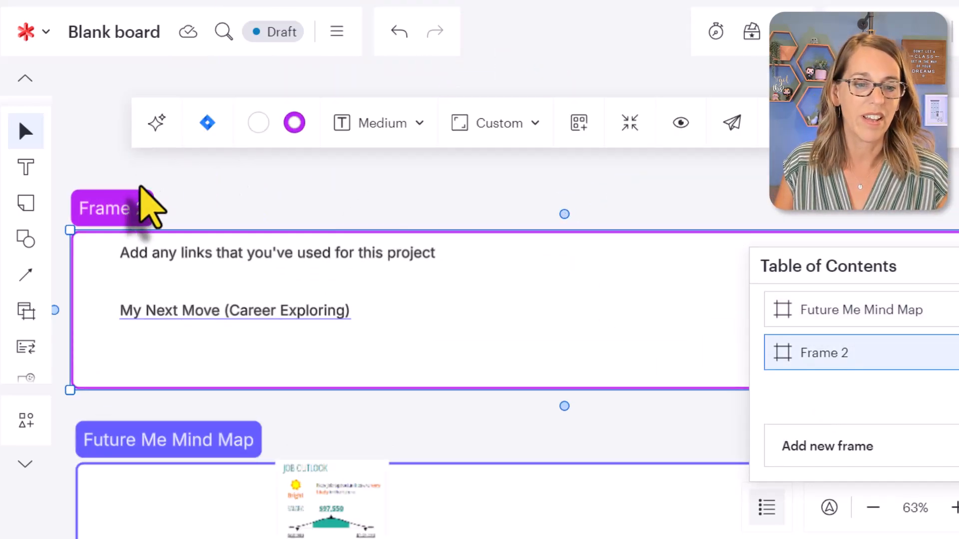
double_click(122, 208)
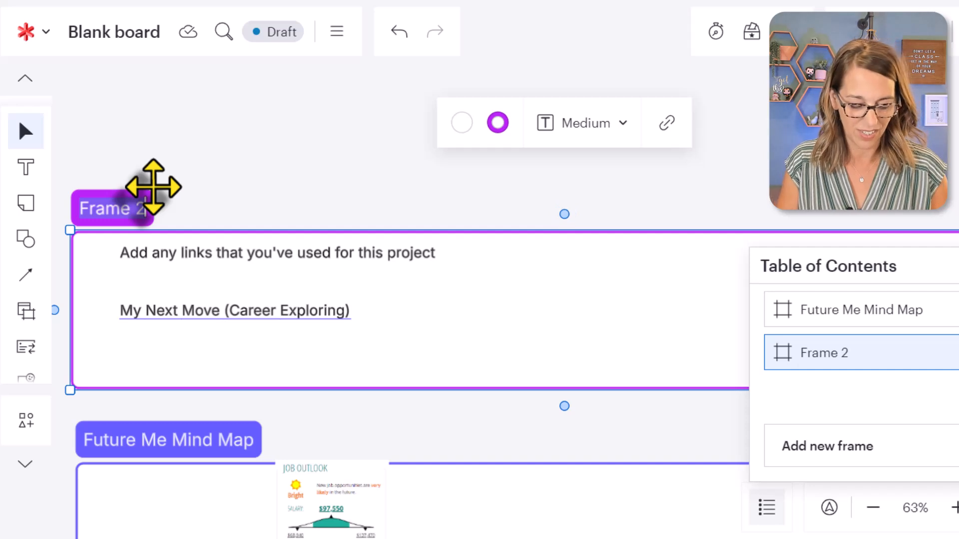
text(Sour)
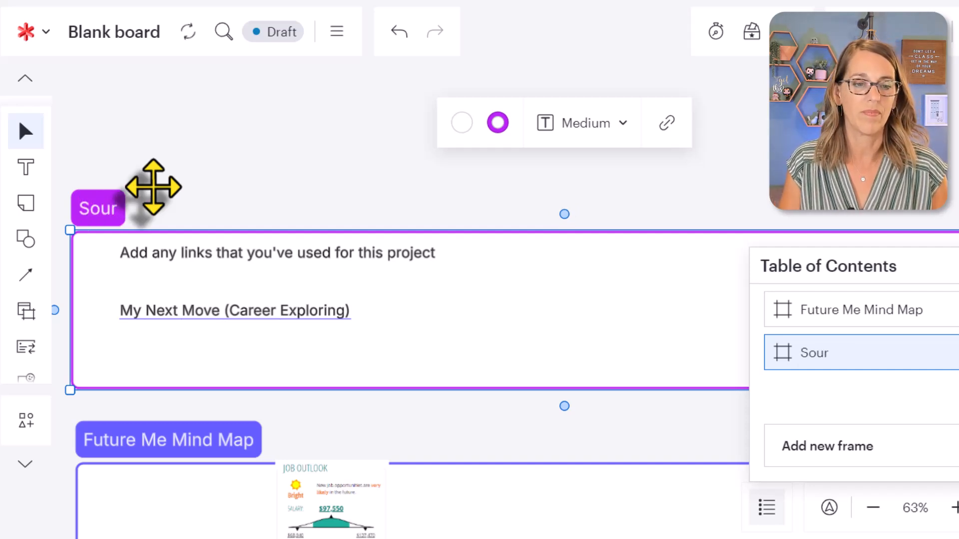
text(ces)
click(206, 179)
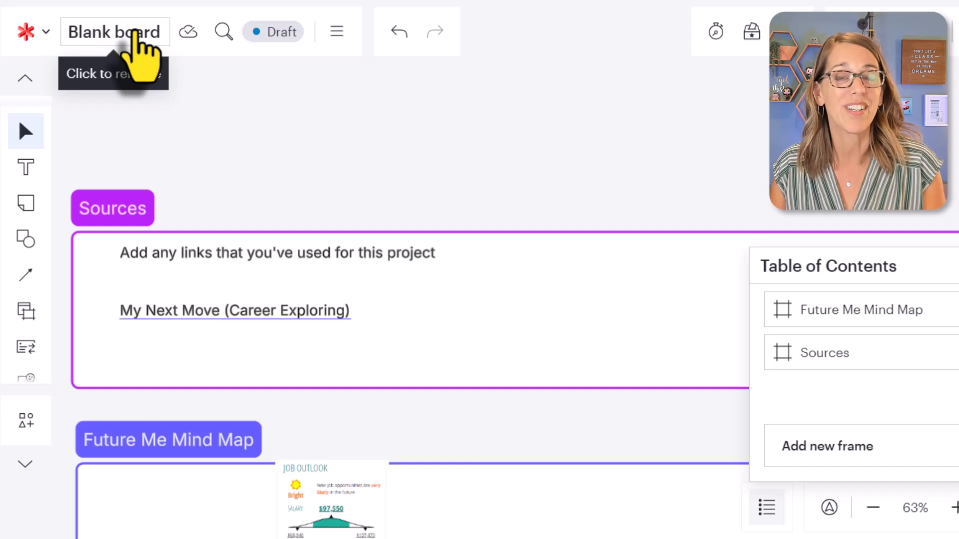
Step: Rename the blank board "Future Me Mapping" and close the table of contents
click(134, 32)
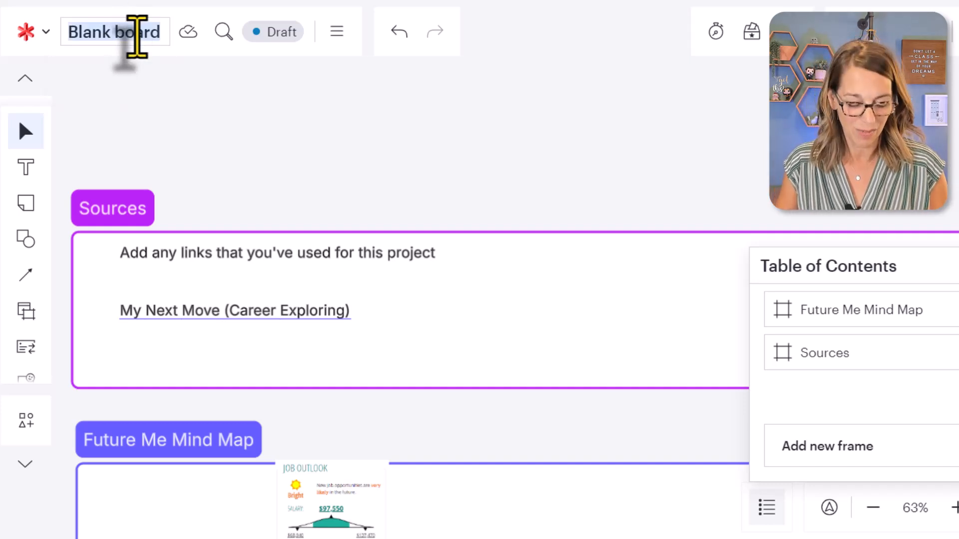
text(Future Me Map)
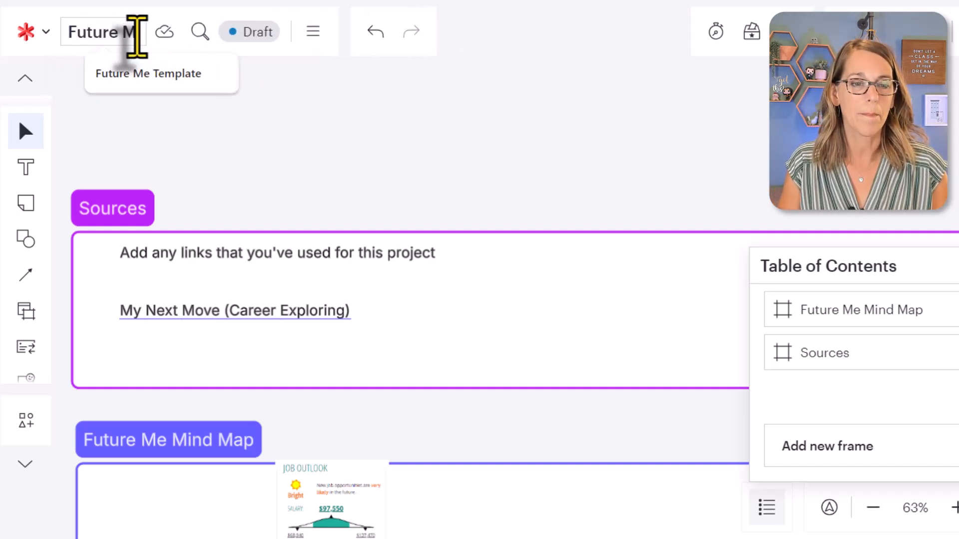
text(ping)
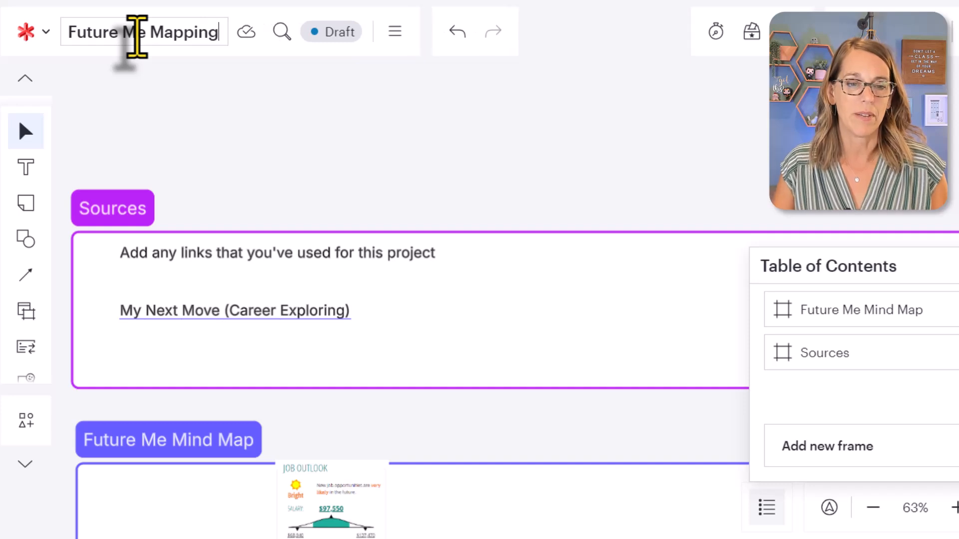
key(Return)
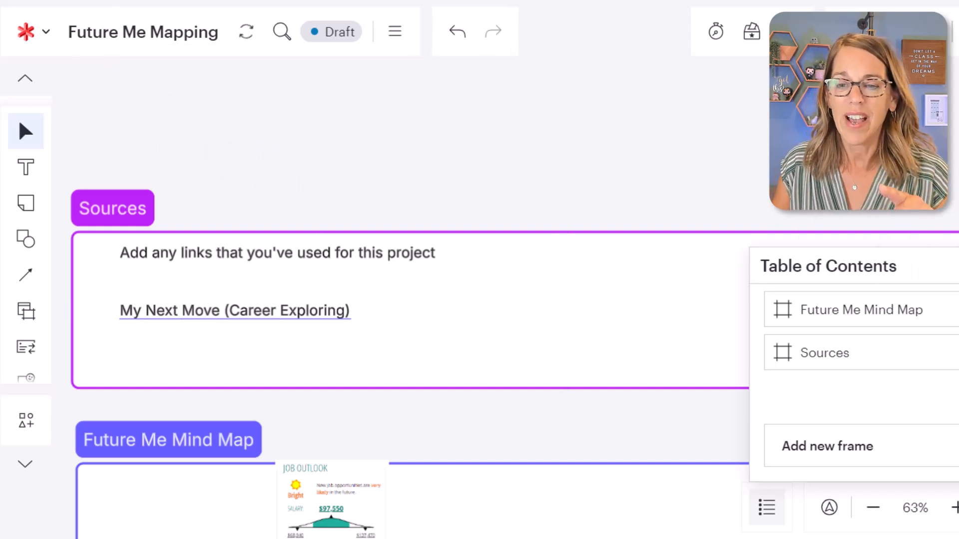
click(958, 266)
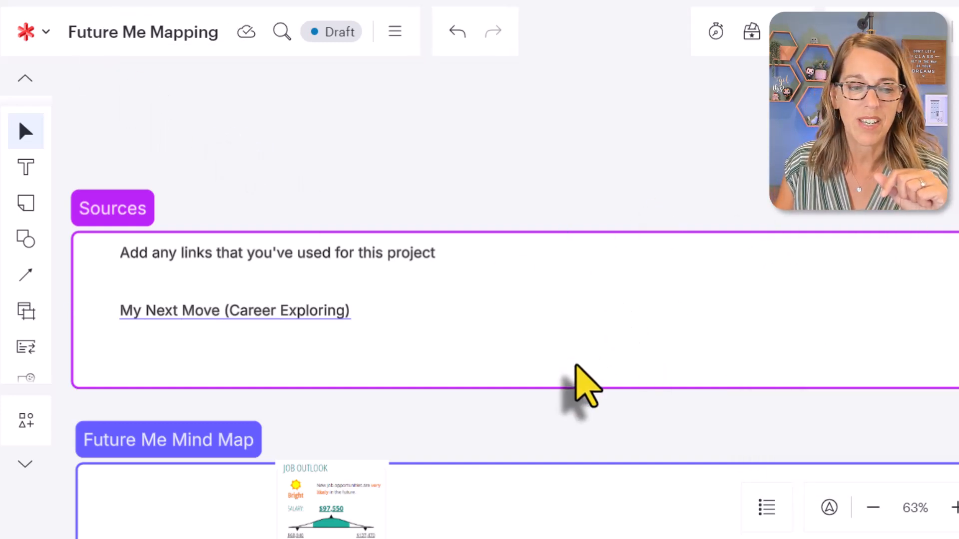
Step: Add a "Close to Family" sub-branch to the Lifestyle branch of the mind map
drag(216, 439, 195, 432)
drag(118, 133, 554, 478)
drag(169, 419, 194, 86)
click(532, 292)
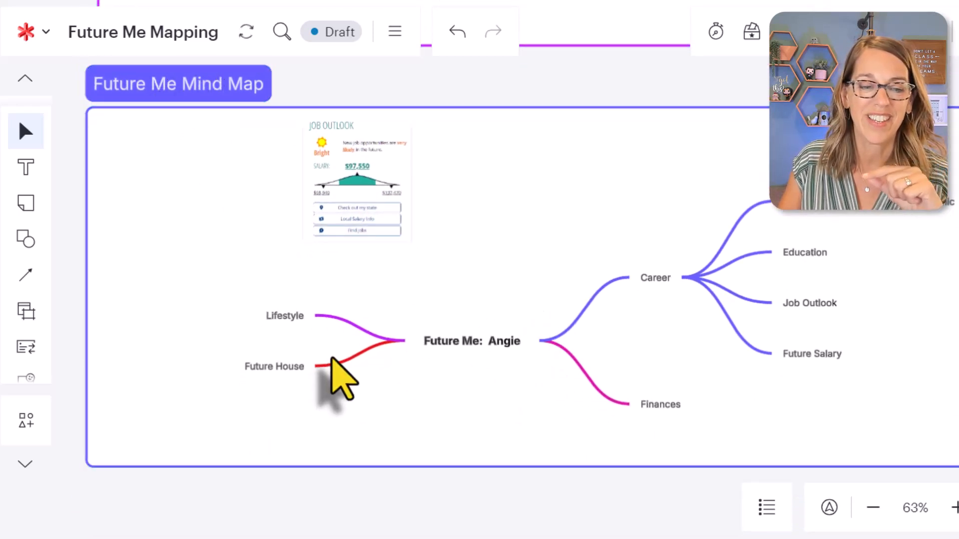
click(291, 322)
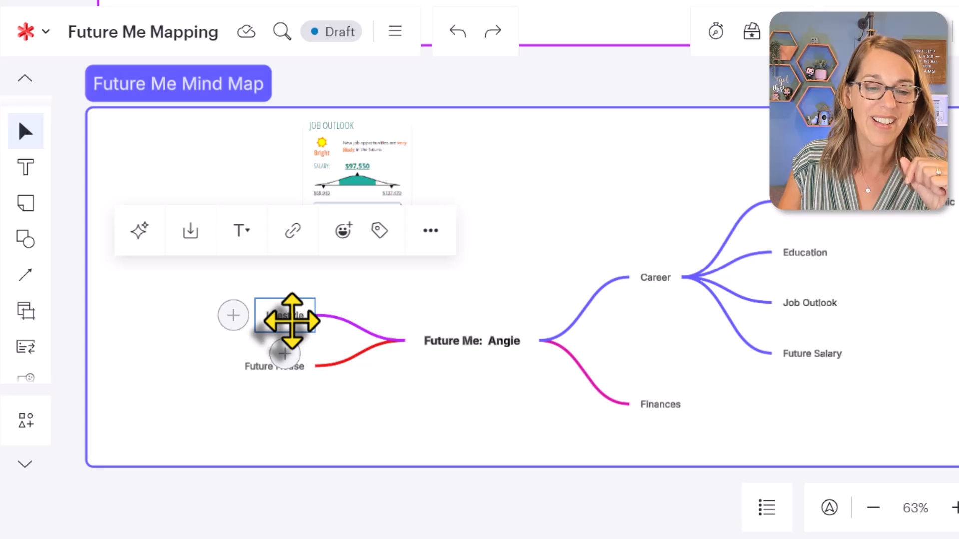
click(233, 315)
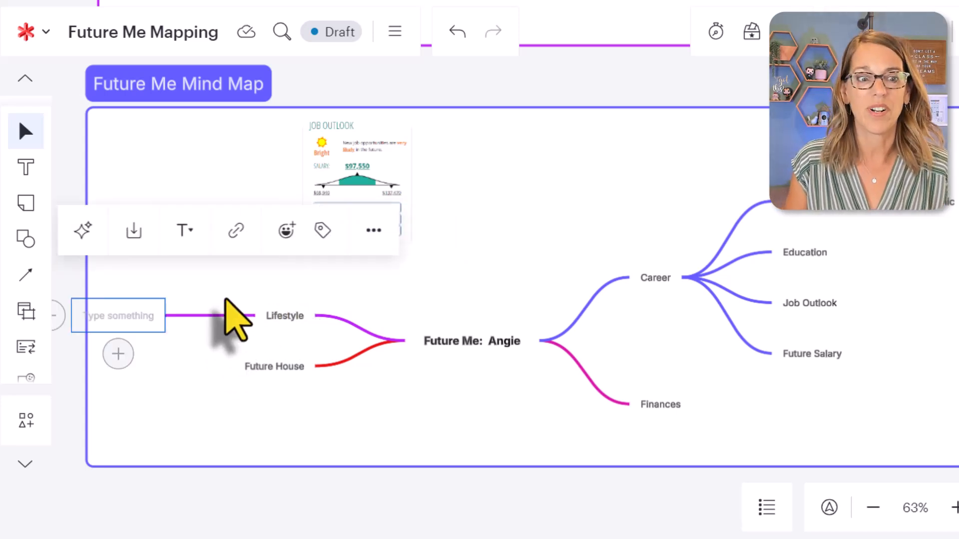
text(Close to Family)
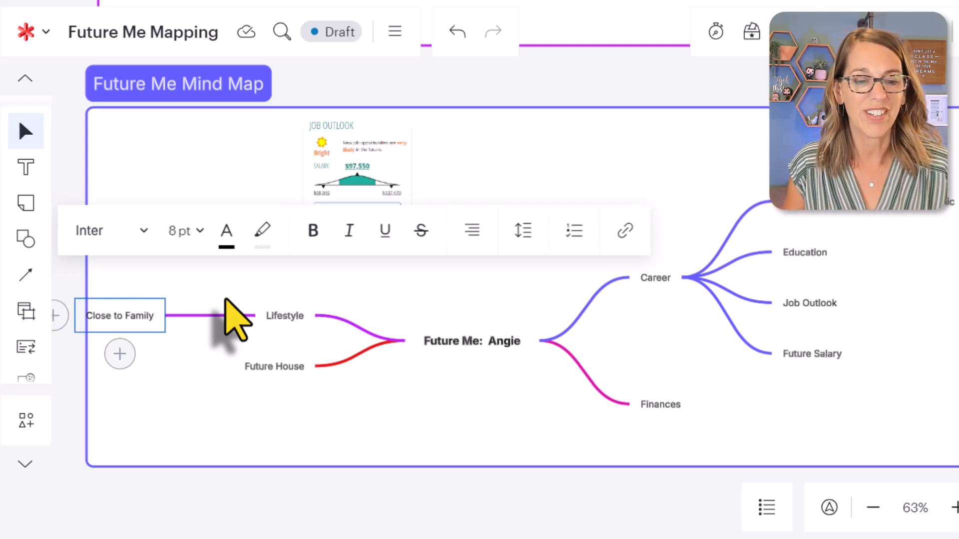
key(Return)
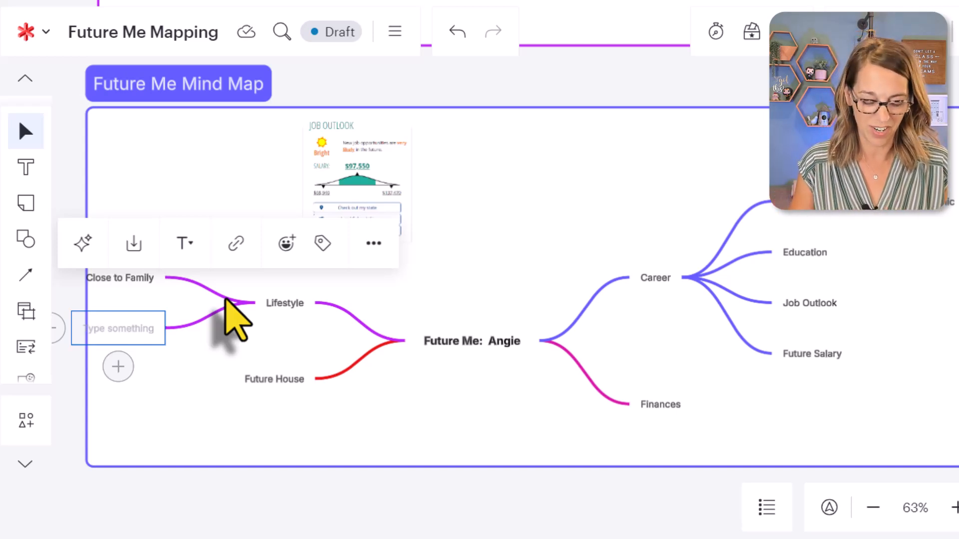
Step: Add "Travel" and "Faith" sub-branches under Lifestyle and delete the extra empty branch
text(Travel)
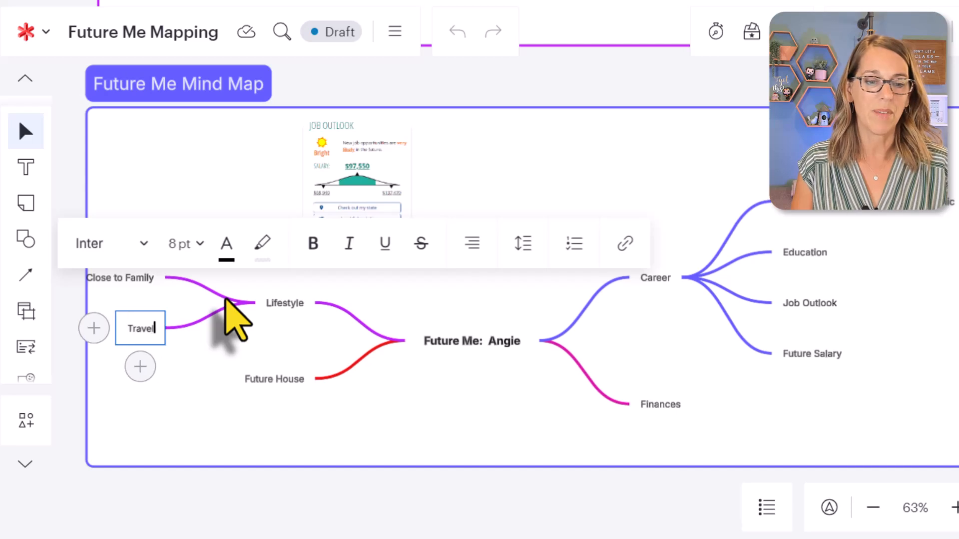
key(Return)
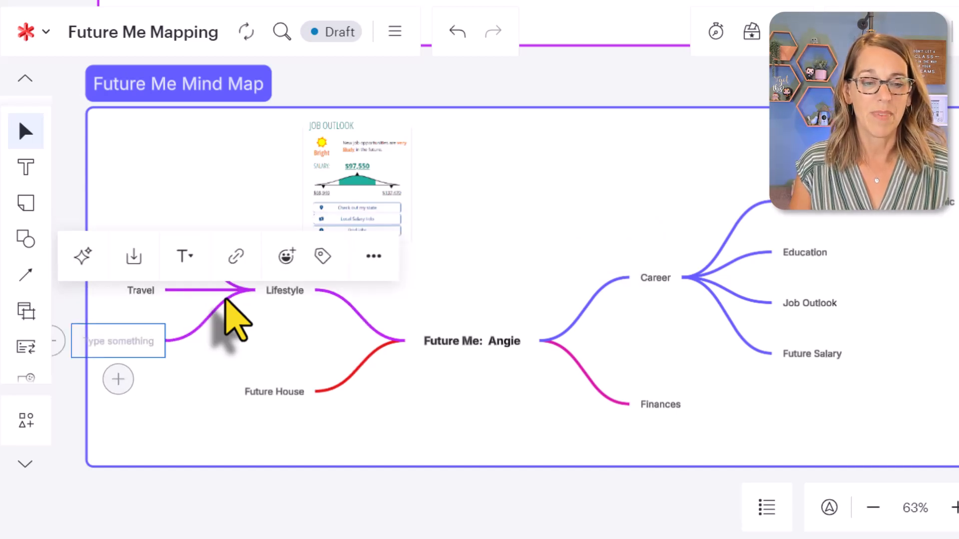
text(Faith)
key(Return)
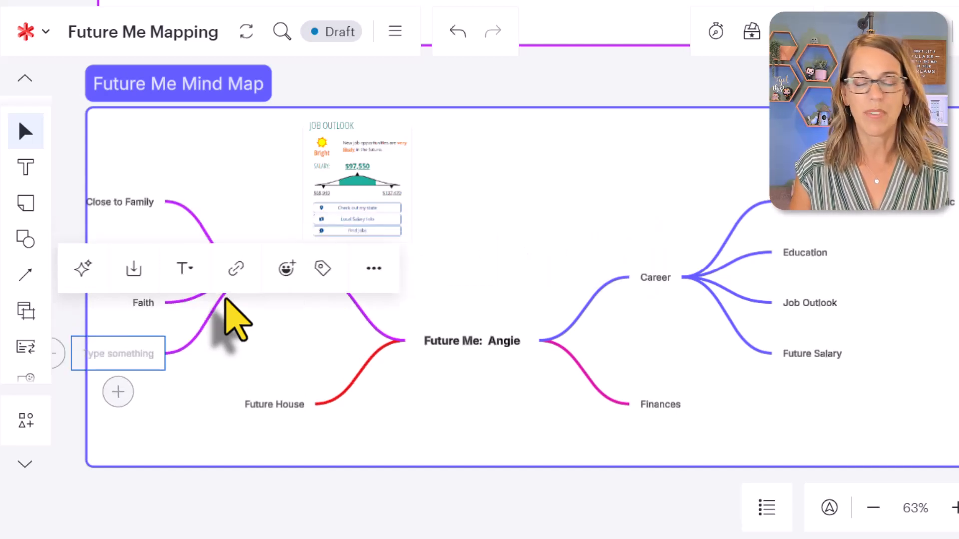
click(170, 431)
click(151, 357)
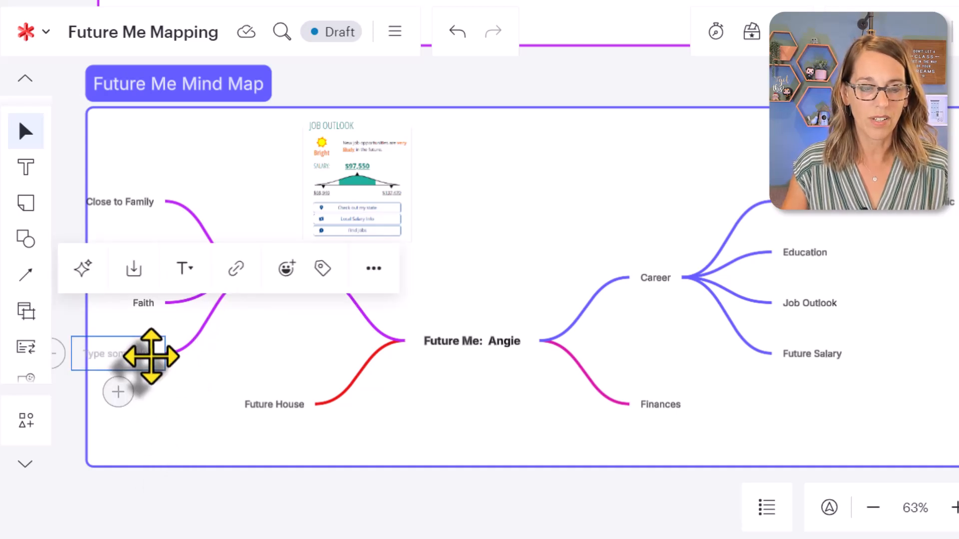
key(Delete)
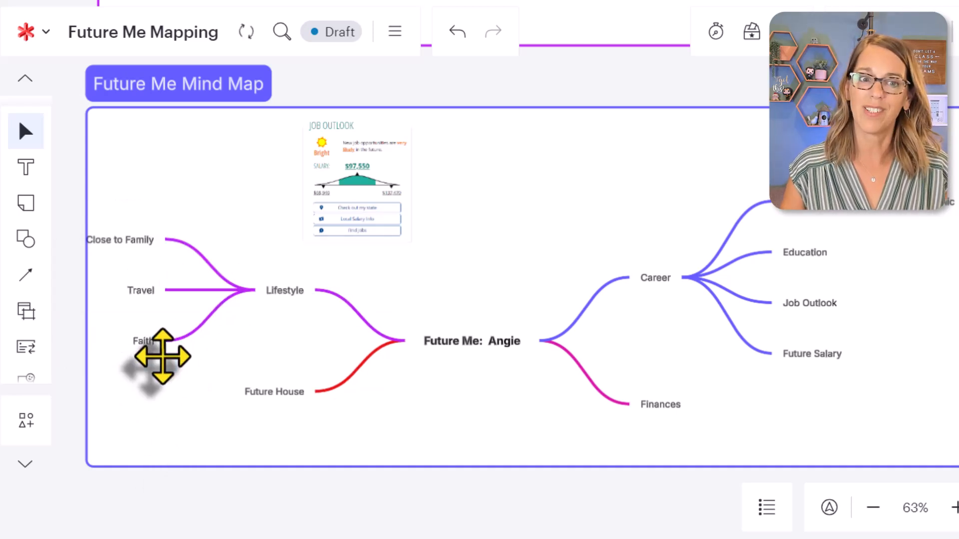
Step: Move the Job Outlook screenshot to just above the Career branch
drag(361, 189, 656, 206)
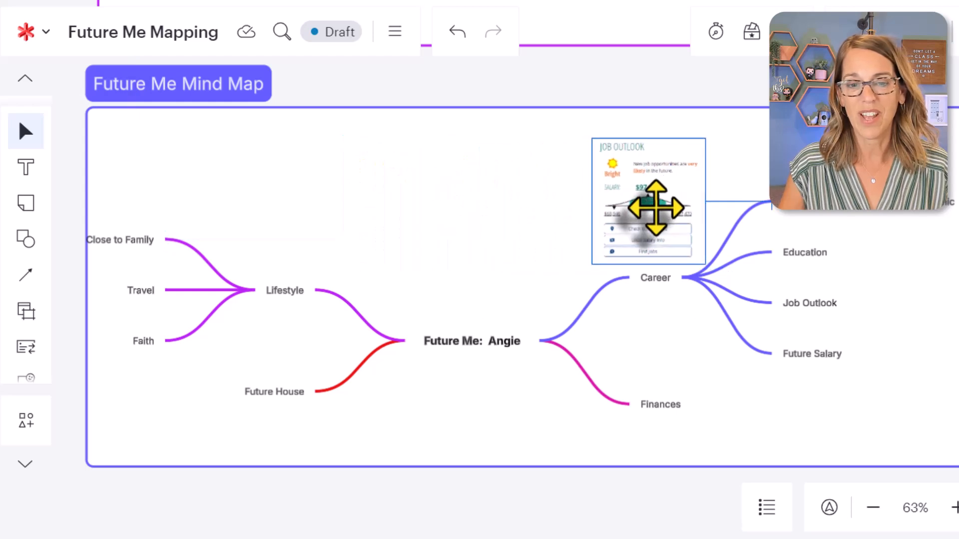
click(257, 270)
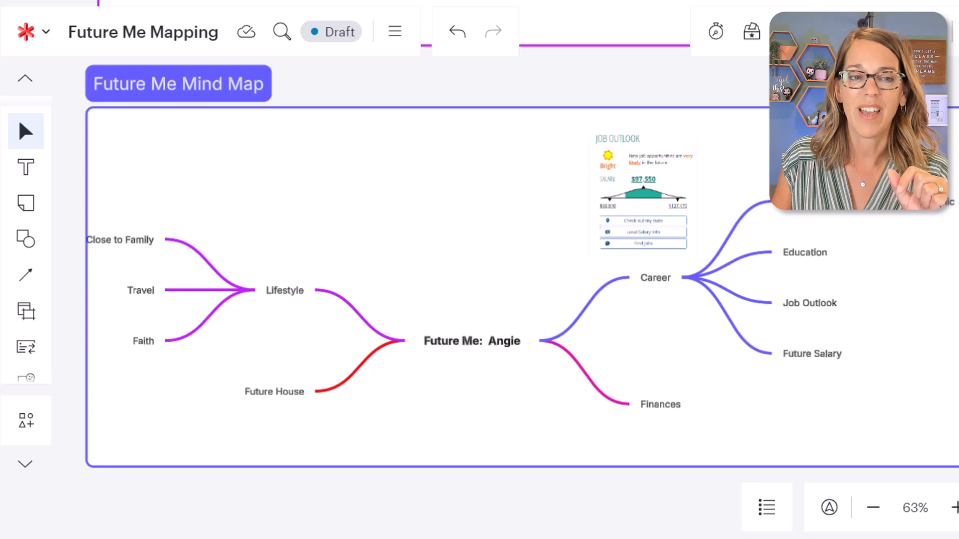
Step: Search the web for "amsterdam" in a new browser tab and copy the picture of the canal with the tulip basket
key(ctrl+t)
text(amsterdam)
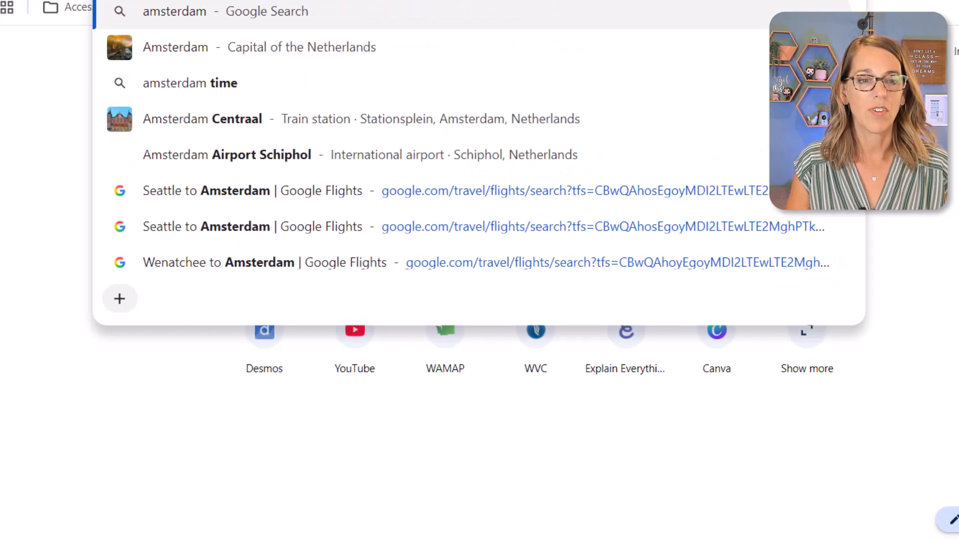
key(Return)
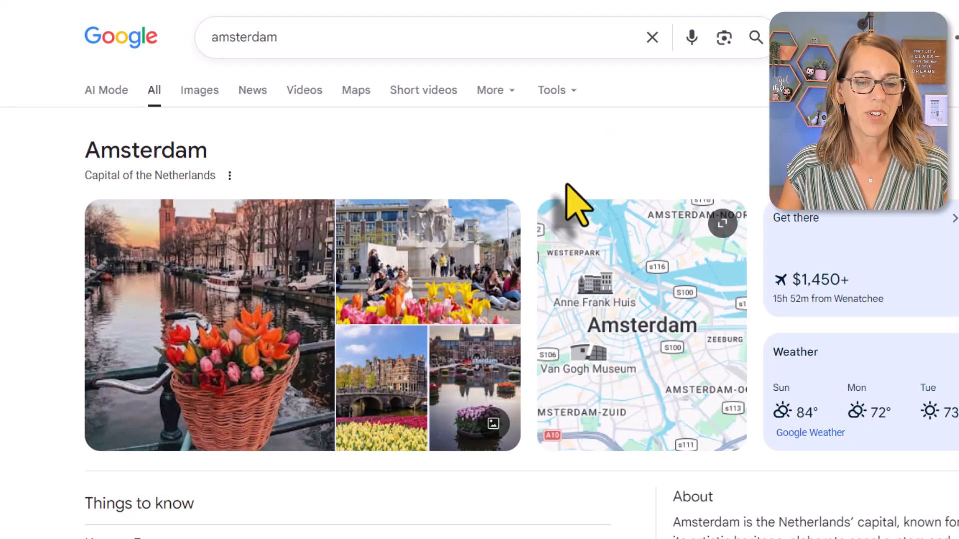
right_click(248, 289)
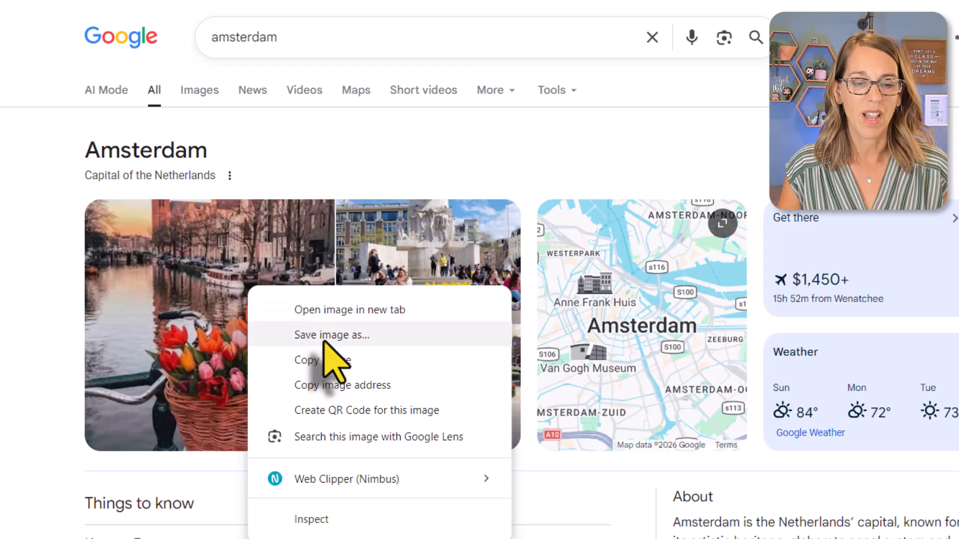
click(343, 365)
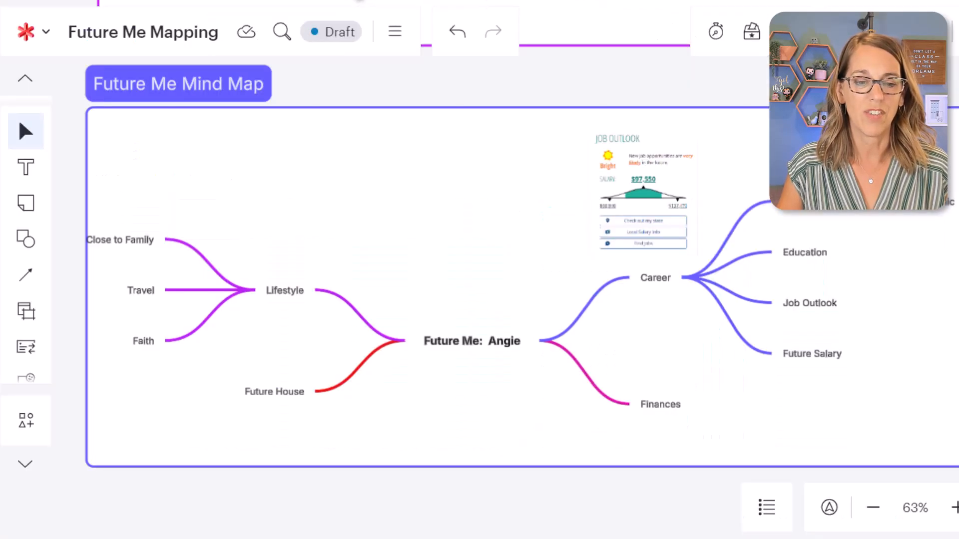
Step: Paste the Amsterdam picture into the mind map frame and place it, reduced in size, above the Lifestyle branch
key(ctrl+v)
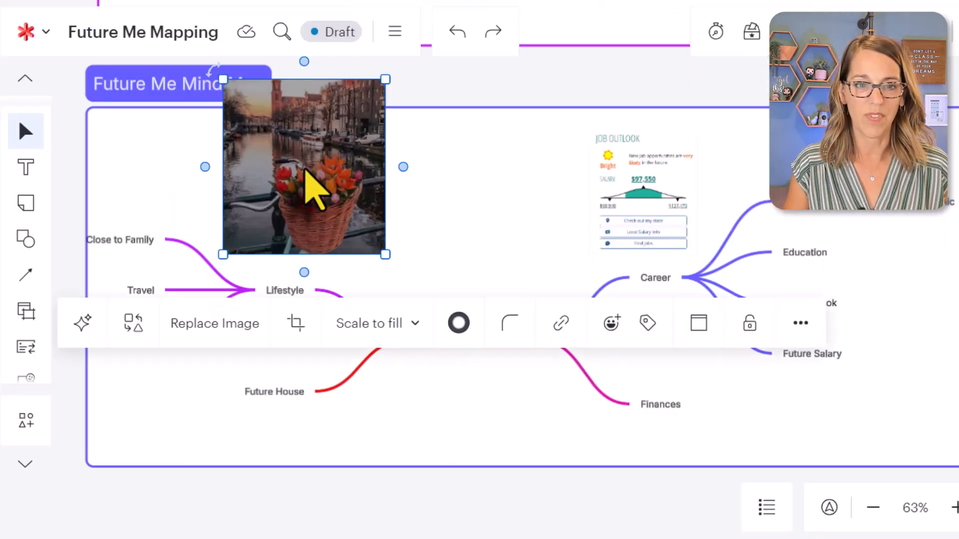
drag(386, 256, 317, 182)
drag(272, 144, 294, 198)
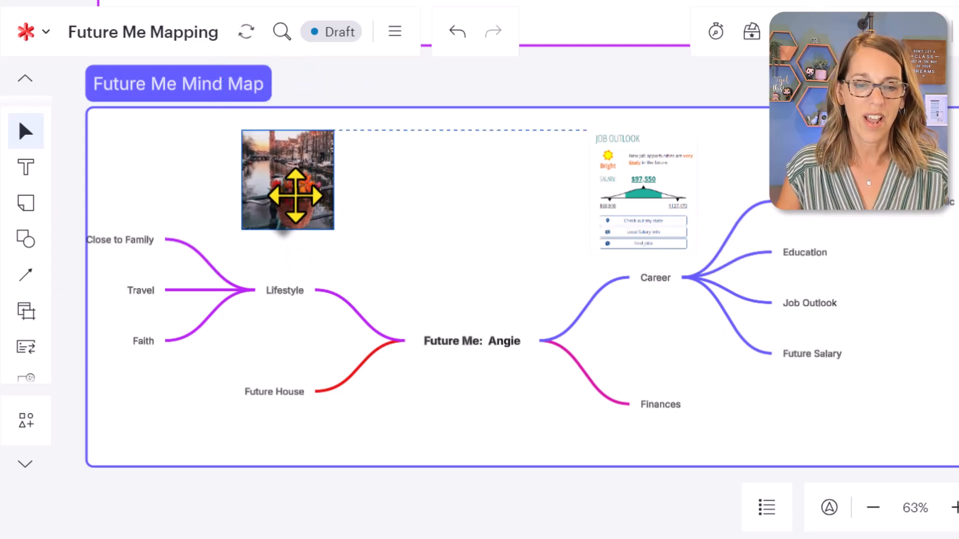
click(460, 407)
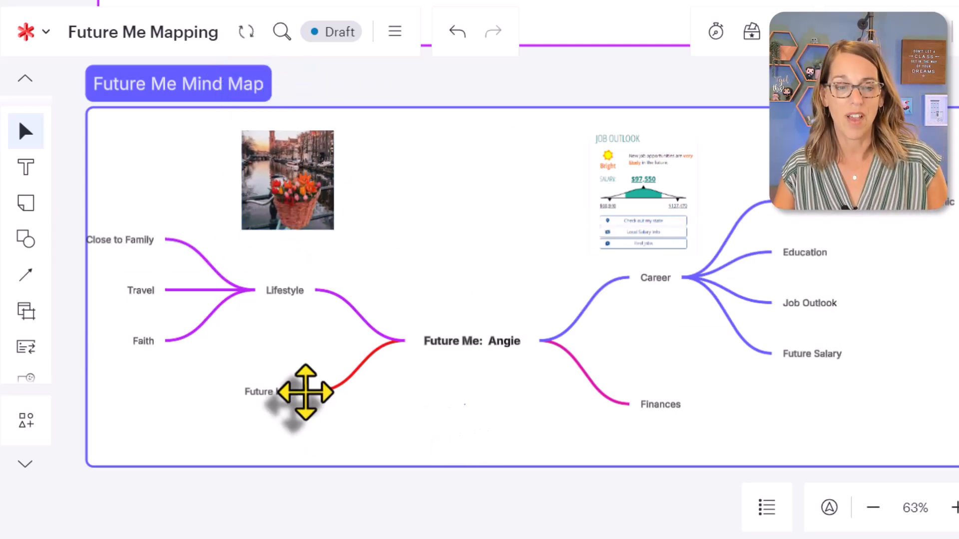
Step: Add an "Apartment" main branch below Future House in the mind map
click(954, 509)
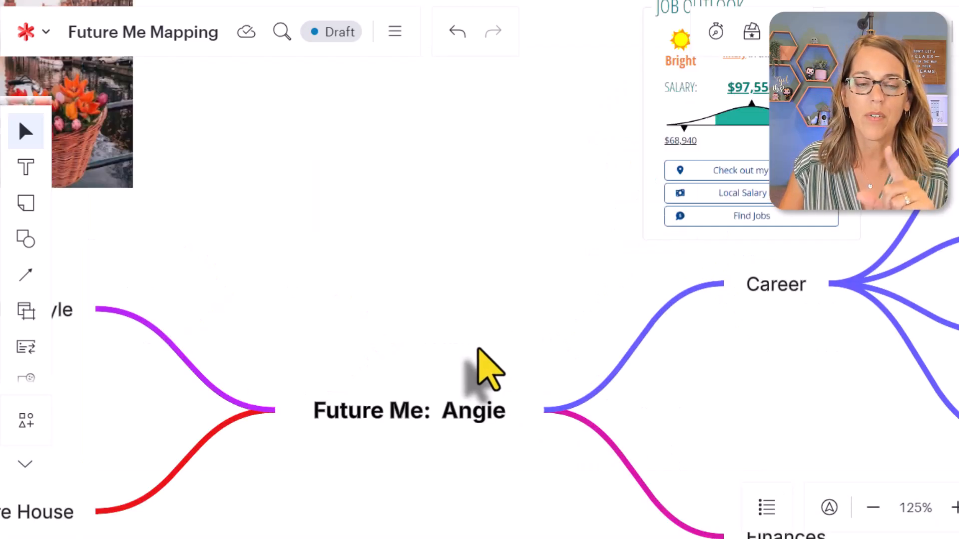
click(409, 399)
click(398, 206)
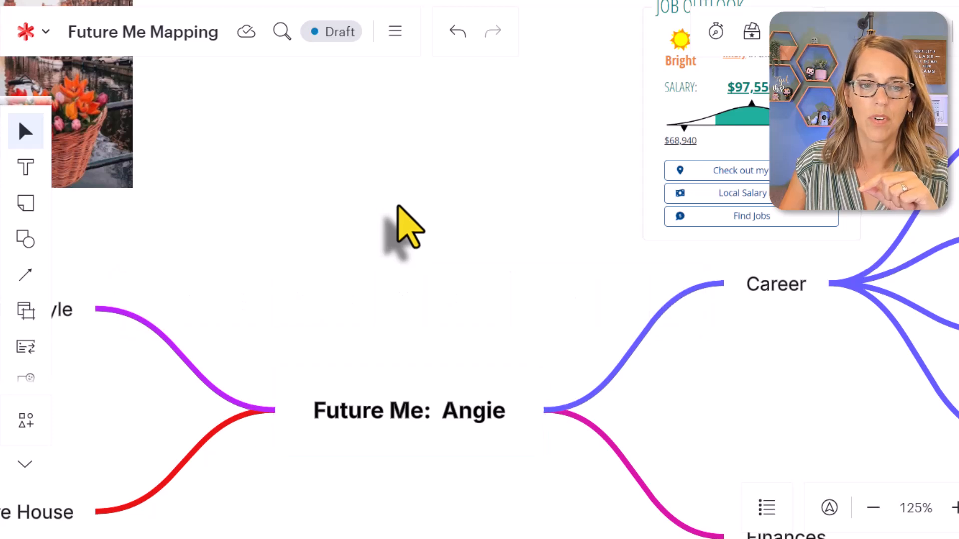
drag(398, 206, 696, 1)
right_click(694, 3)
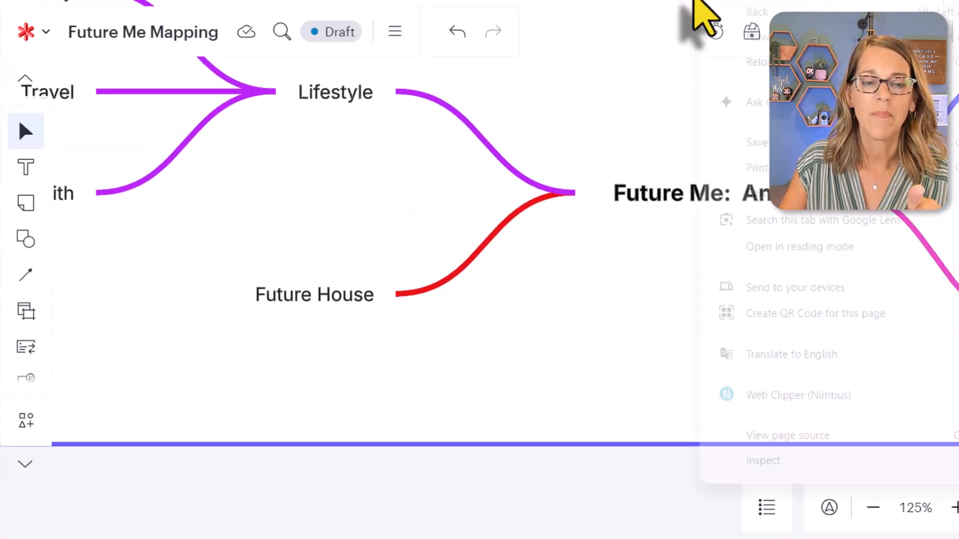
click(306, 384)
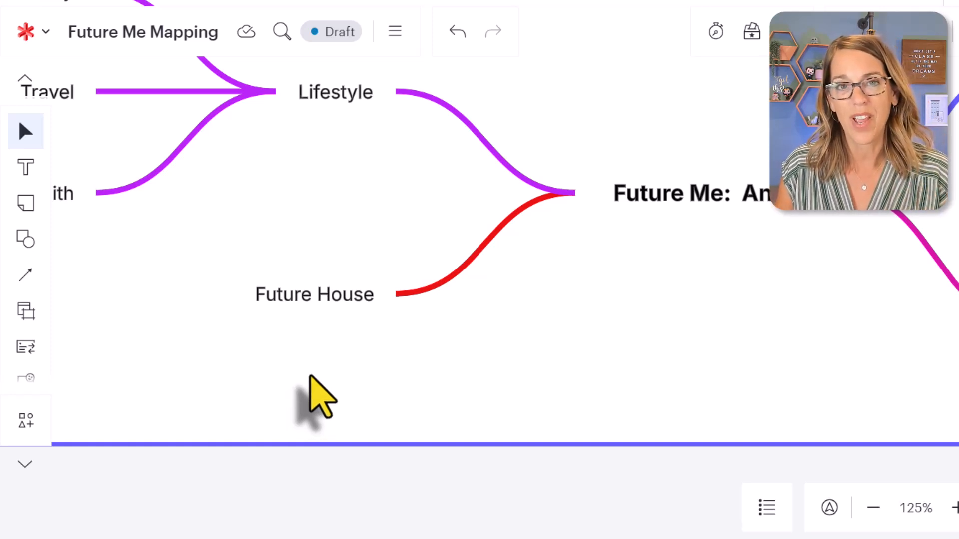
click(353, 301)
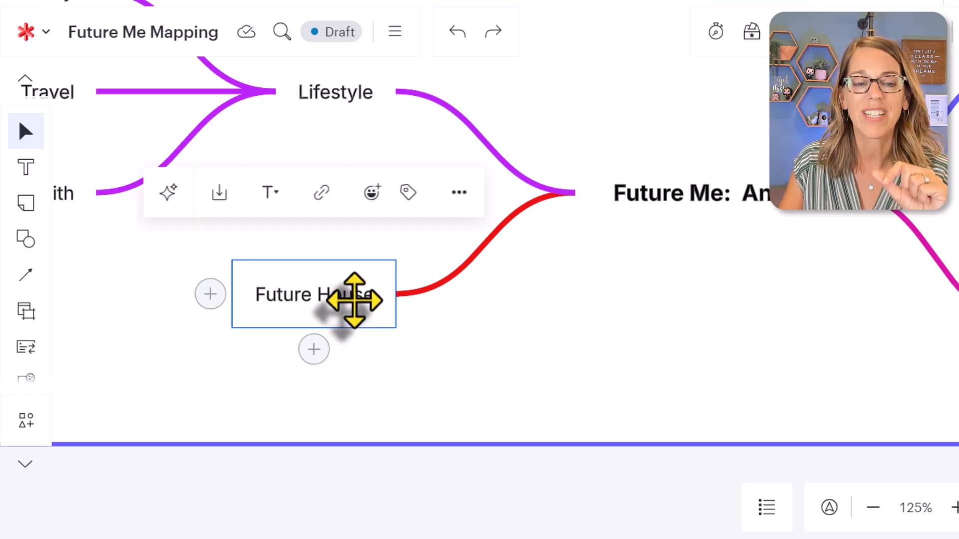
click(314, 348)
click(588, 302)
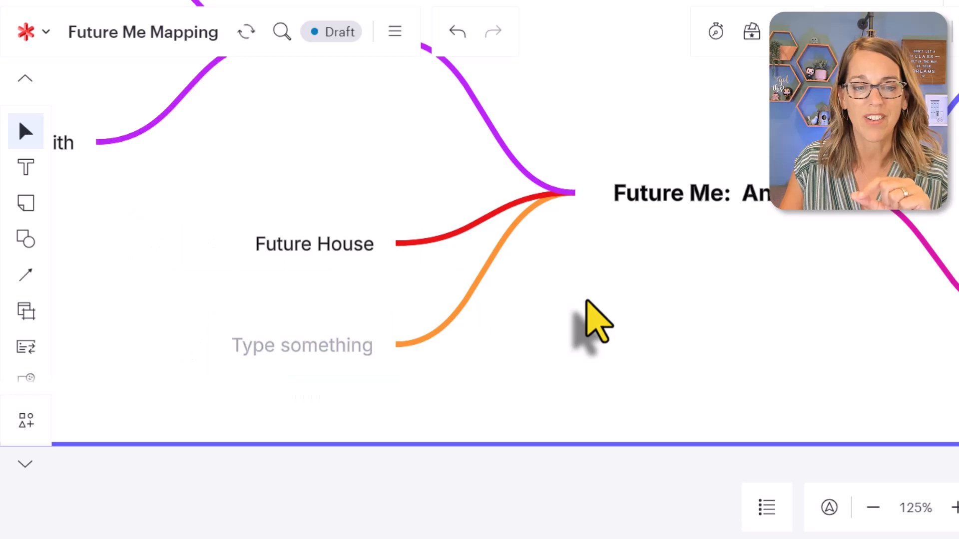
click(325, 343)
click(332, 346)
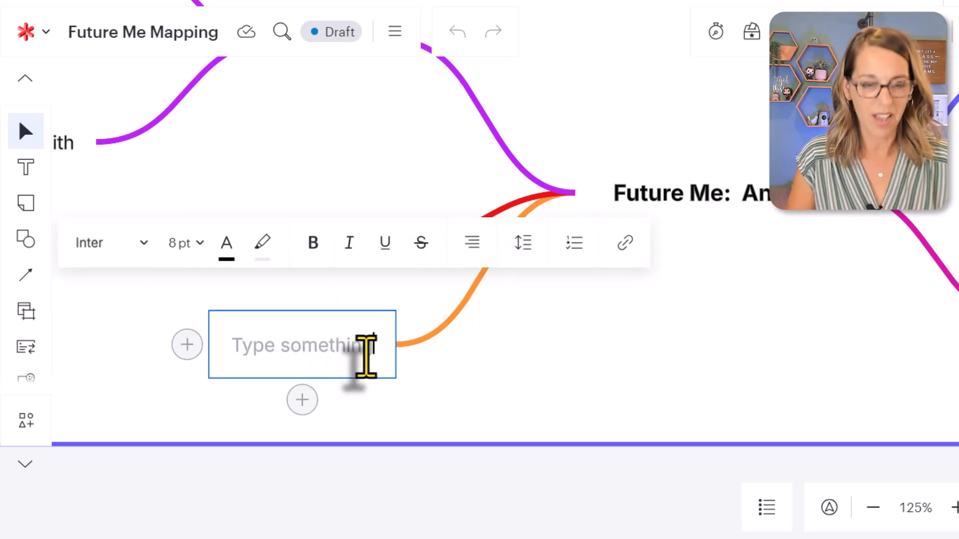
text(Apartment)
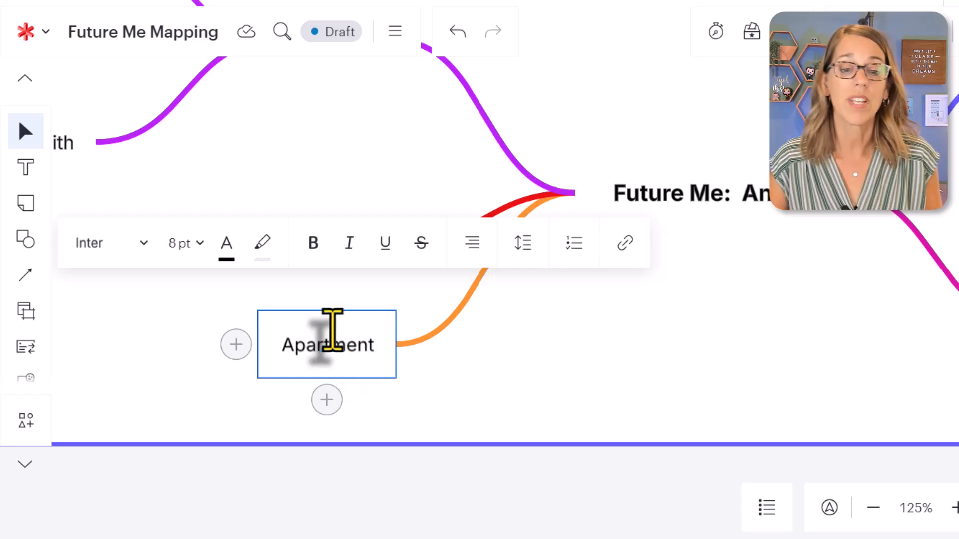
click(642, 396)
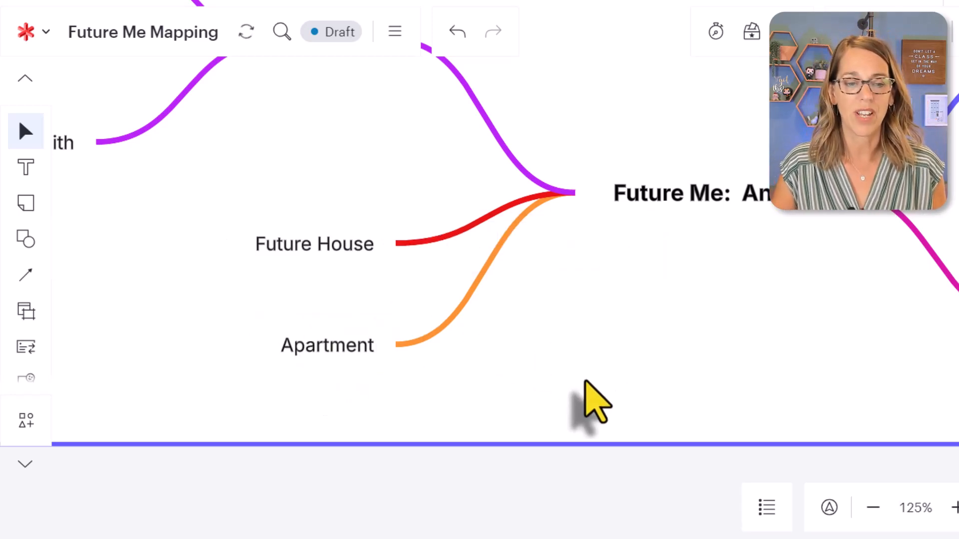
Step: Reorder the main branches so that Apartment sits above Future House
click(363, 350)
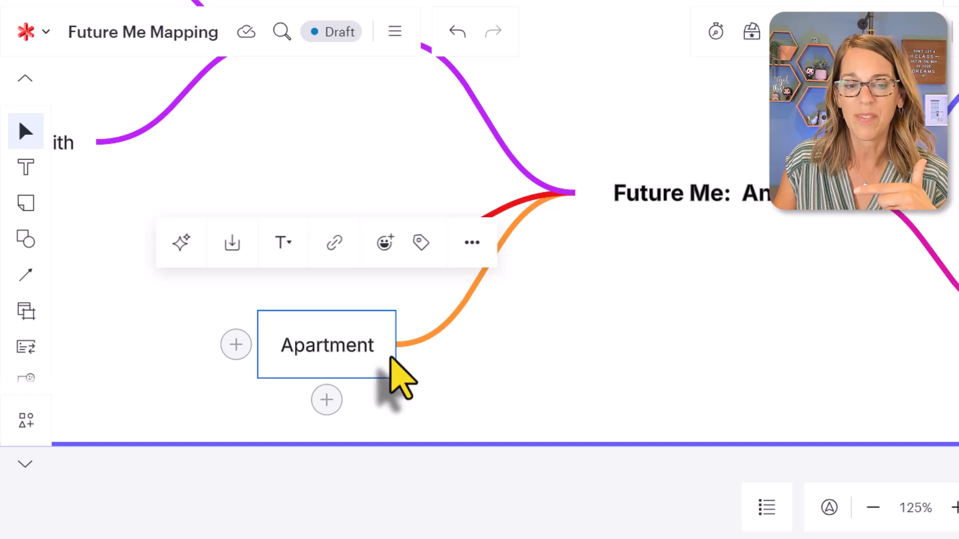
drag(366, 347, 414, 225)
drag(431, 217, 392, 197)
click(675, 345)
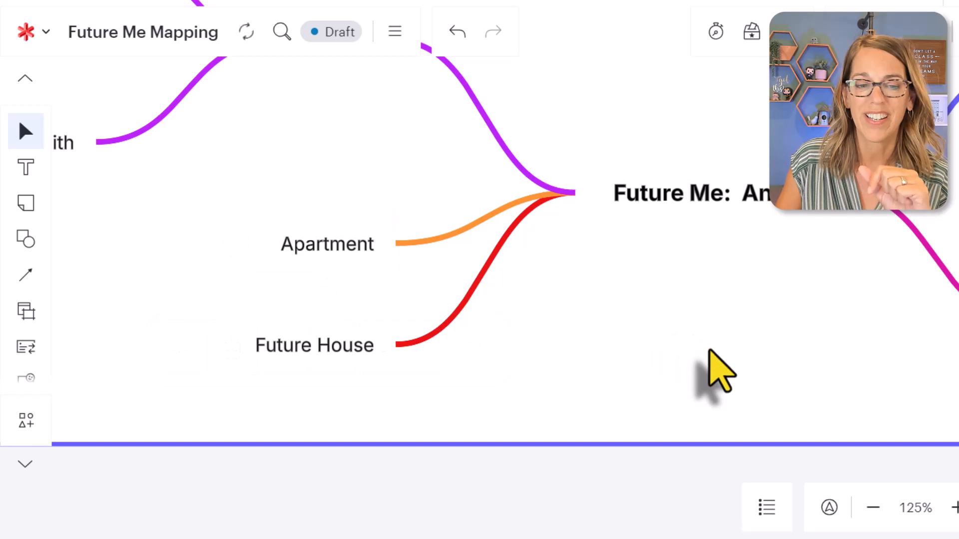
Step: Add a "Location" sub-branch to the Apartment branch
click(315, 244)
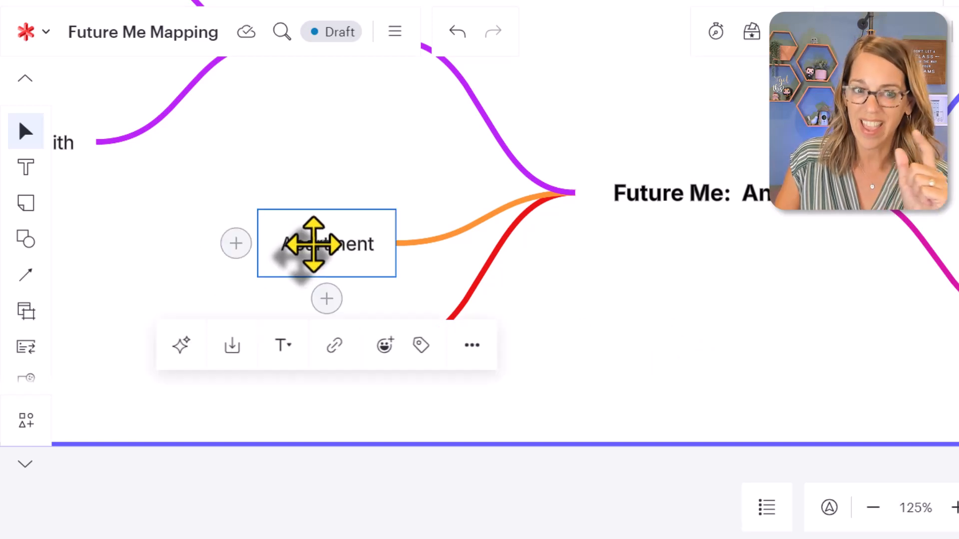
click(236, 244)
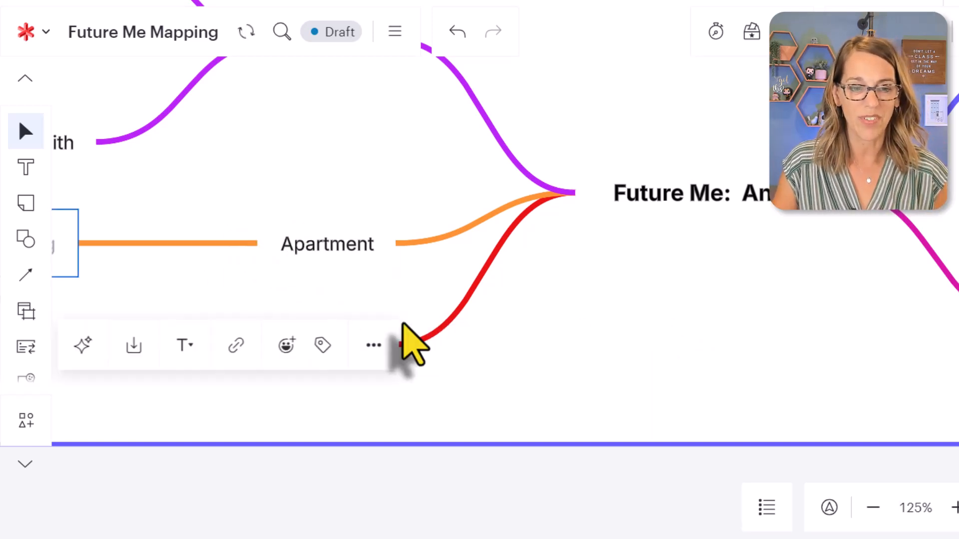
drag(473, 339, 872, 325)
click(428, 236)
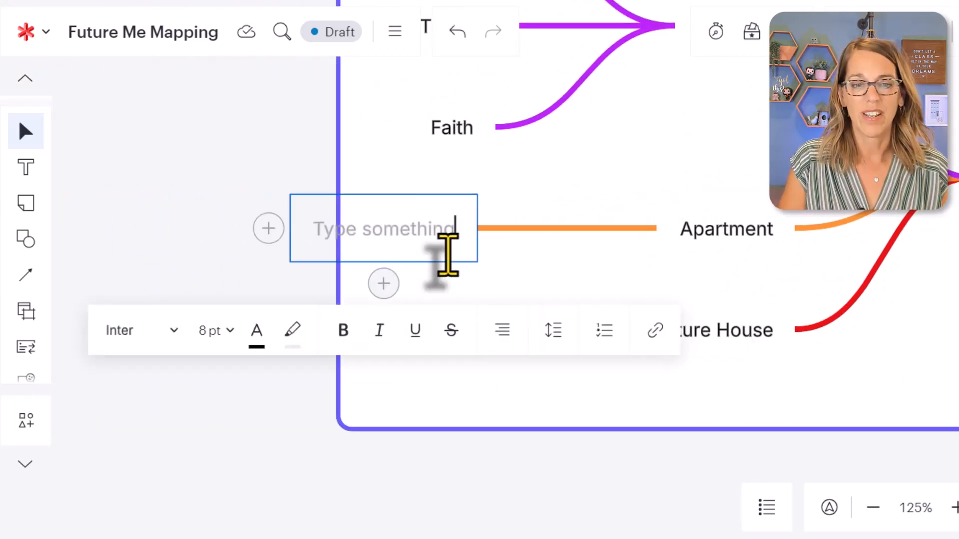
text(Location)
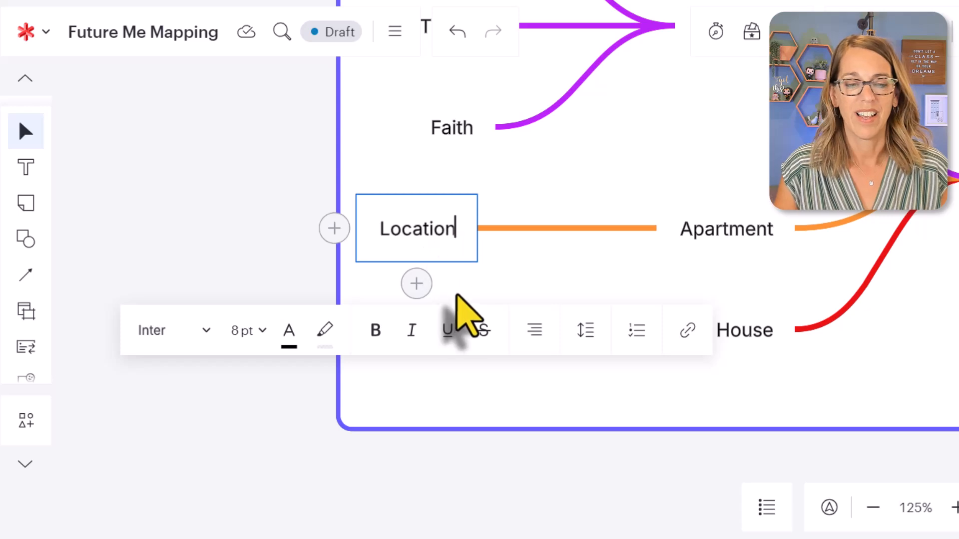
Step: Add "Monthly Rent" and "Utilities" sub-branches under Apartment, below Location
key(Return)
text(M)
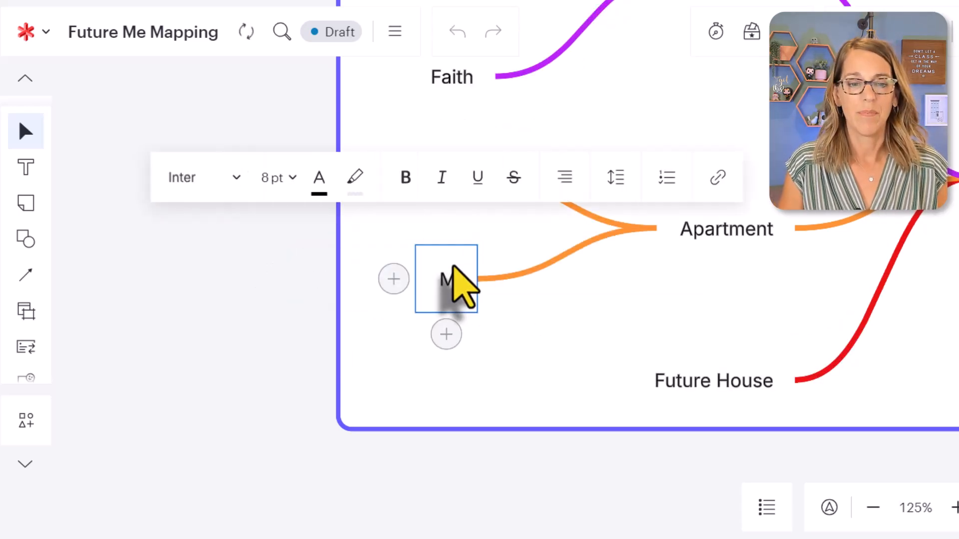
text(onthly Rent)
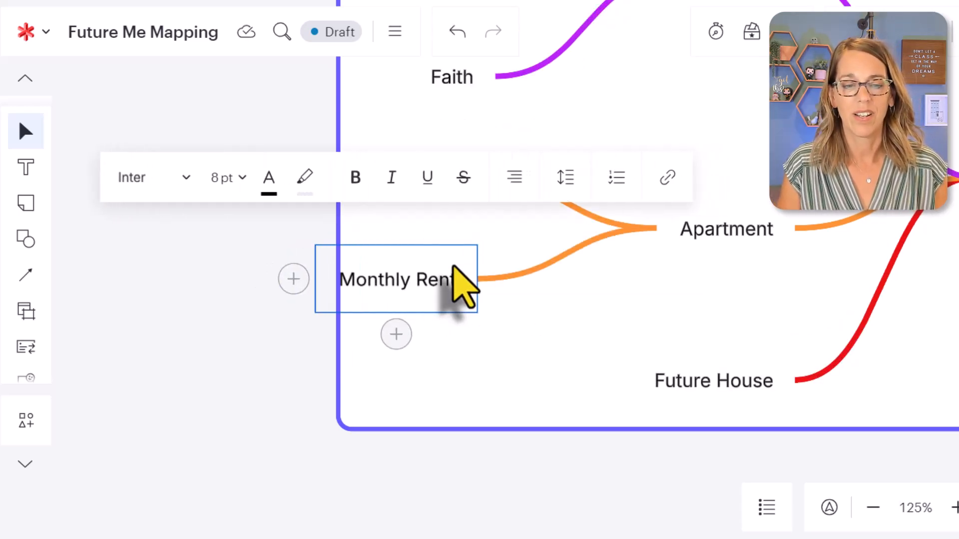
key(Return)
text(Utilities)
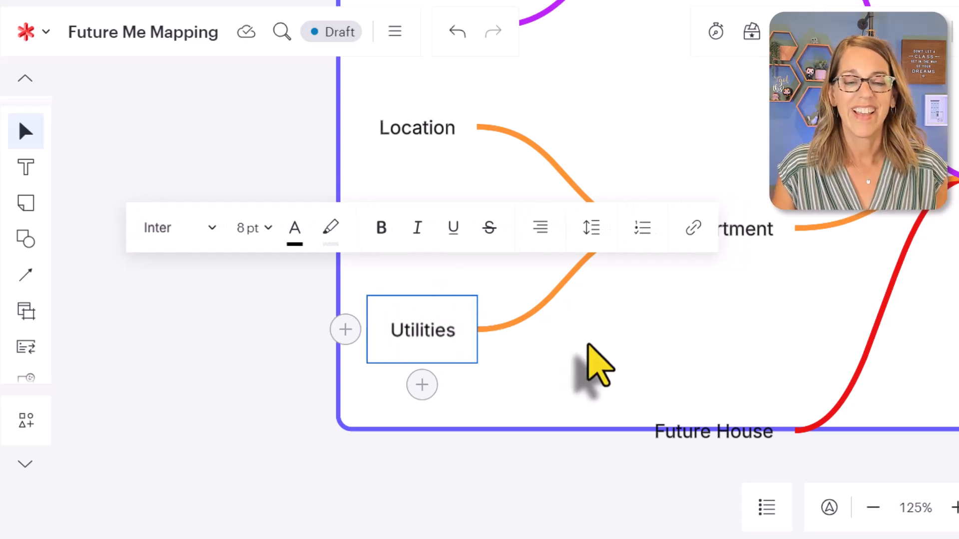
click(598, 374)
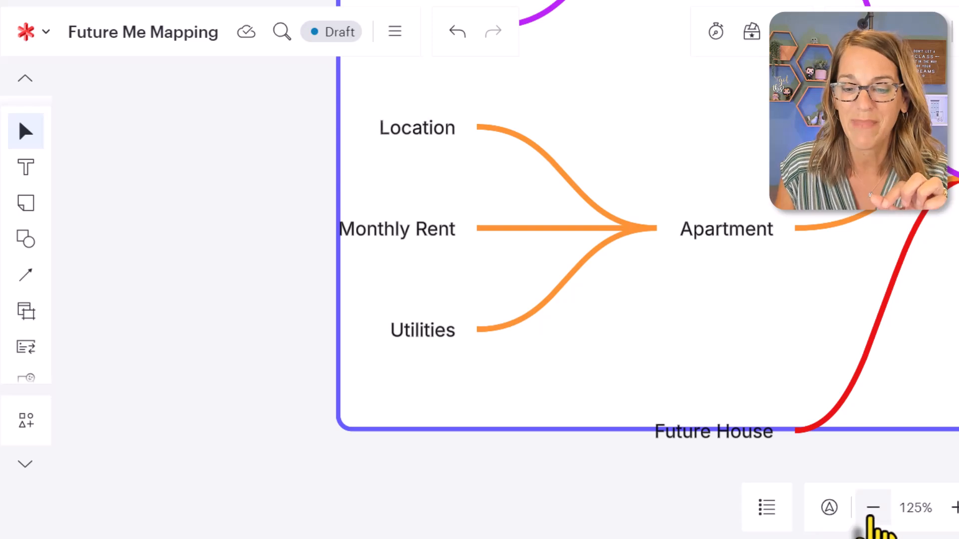
Step: Extend the Future Me Mind Map frame's left and bottom edges so it encloses all branches, including Future House
click(873, 508)
click(872, 512)
click(873, 512)
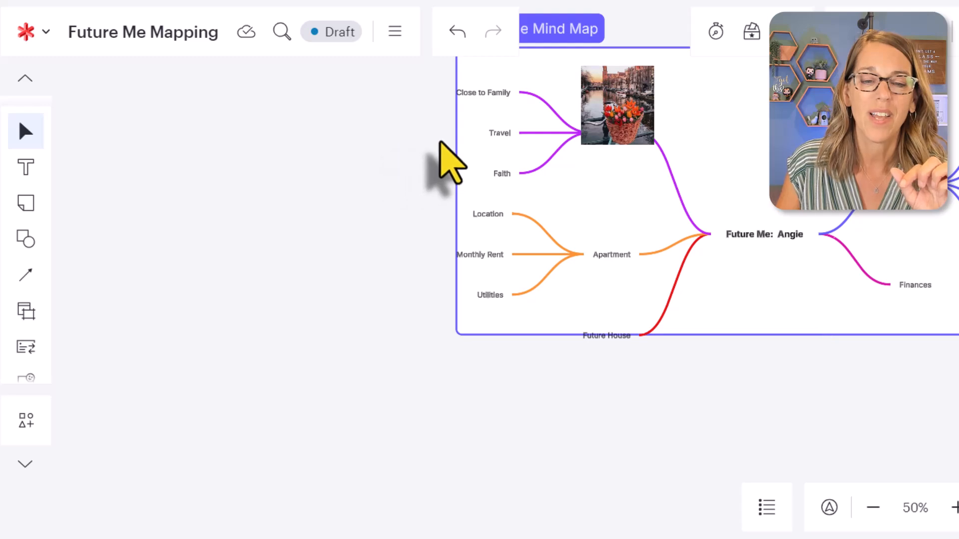
click(456, 145)
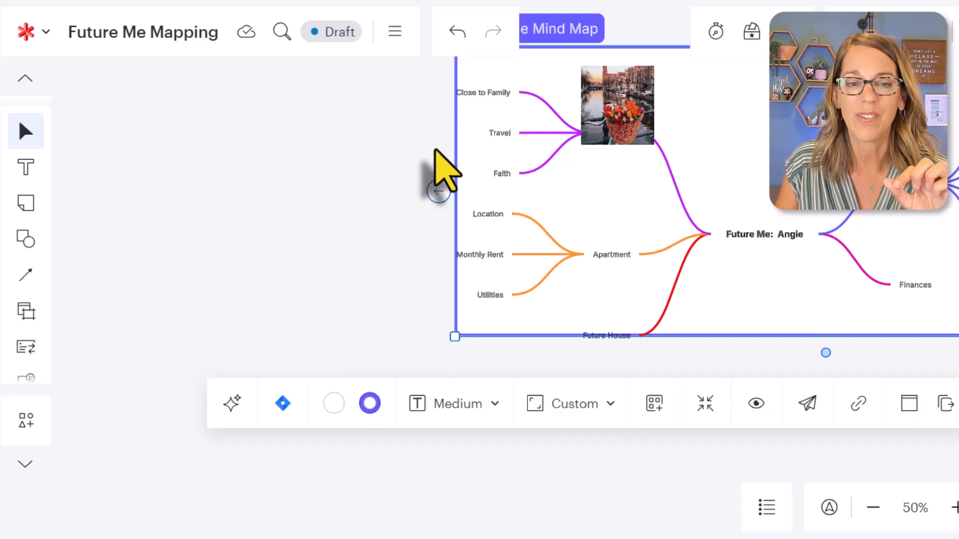
drag(455, 147, 411, 150)
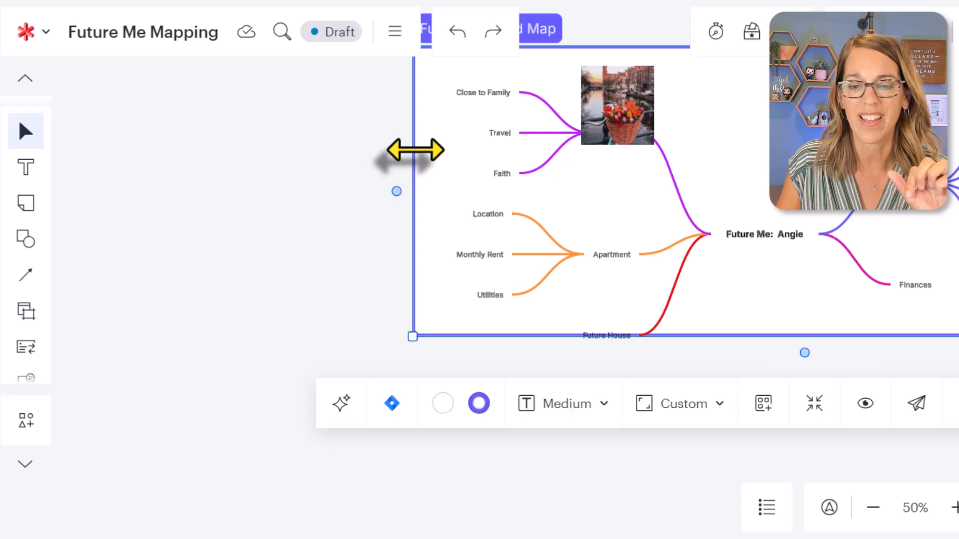
drag(811, 336, 806, 370)
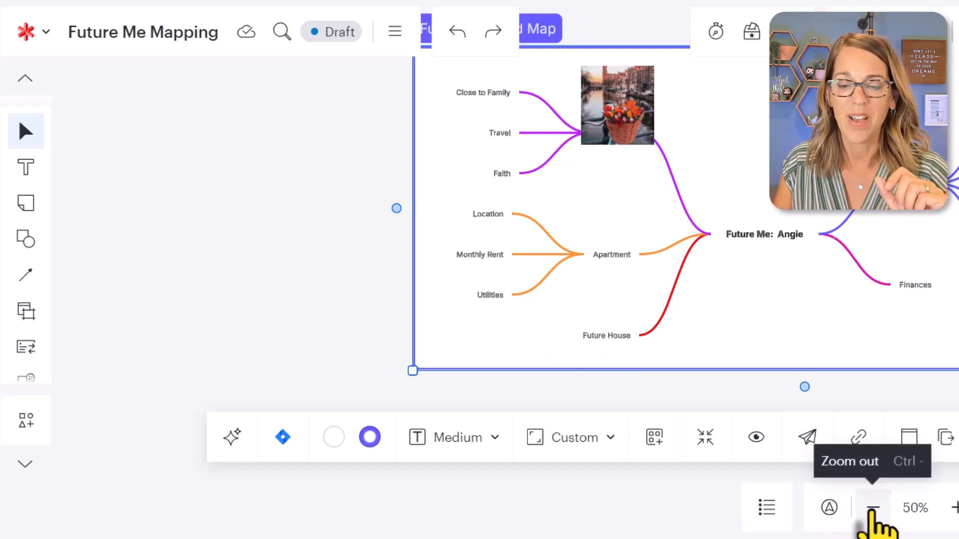
click(952, 509)
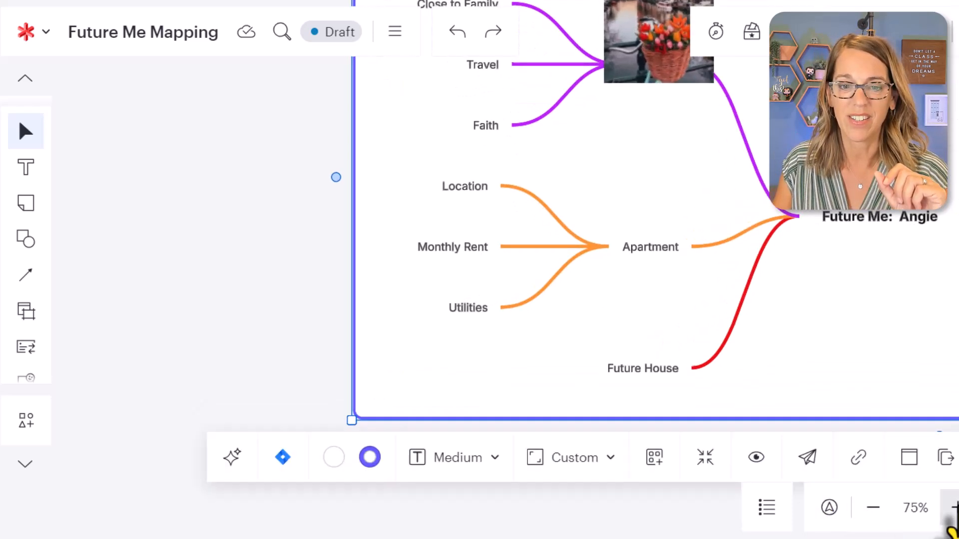
click(951, 509)
click(189, 248)
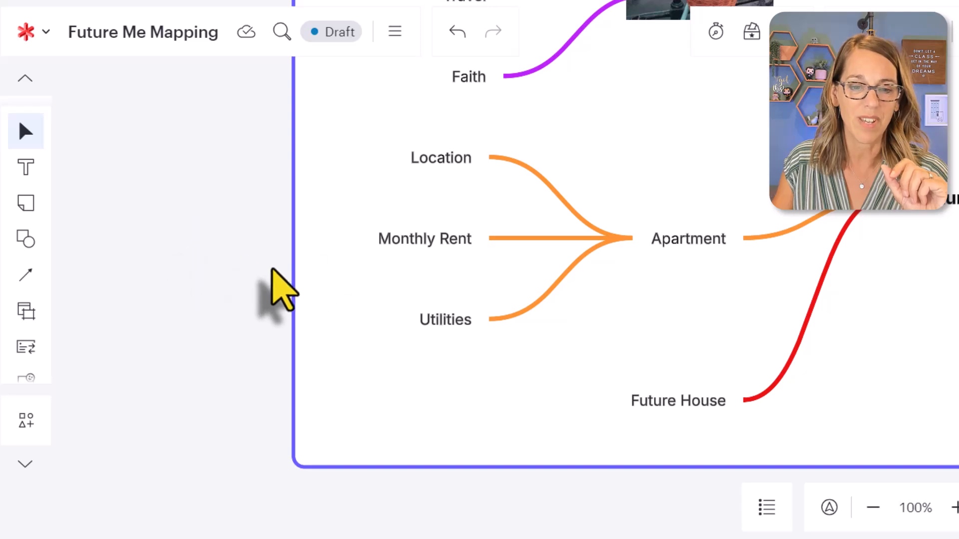
Step: Open the board's collaborator options and expand their settings
drag(865, 278, 481, 534)
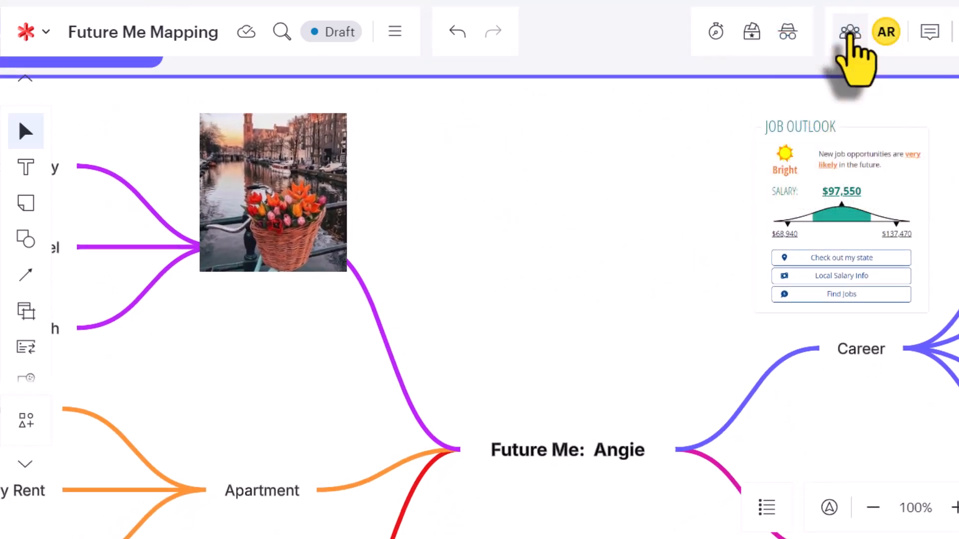
click(850, 33)
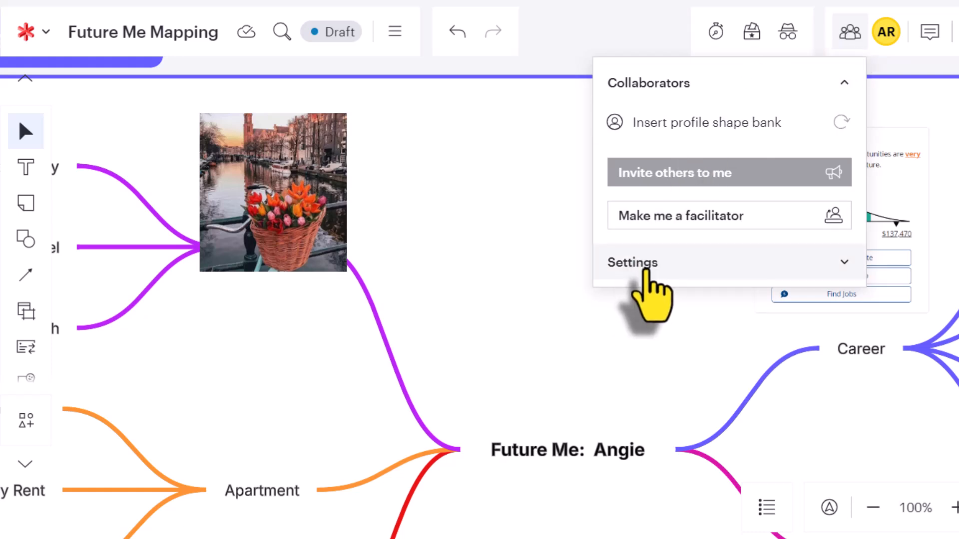
click(646, 269)
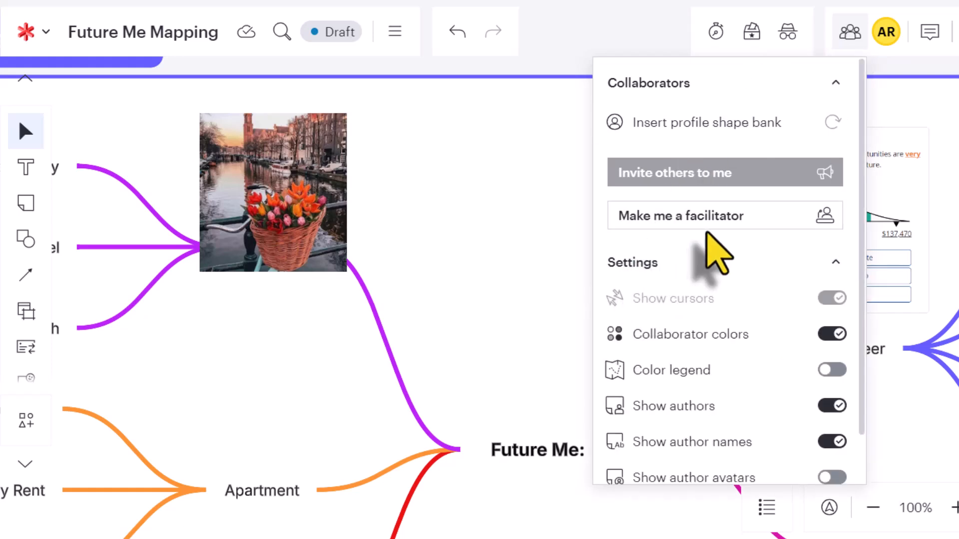
Step: Review the remaining collaborator display settings down to Show reactions, and close the collaborator options
scroll(710, 250, down, 2)
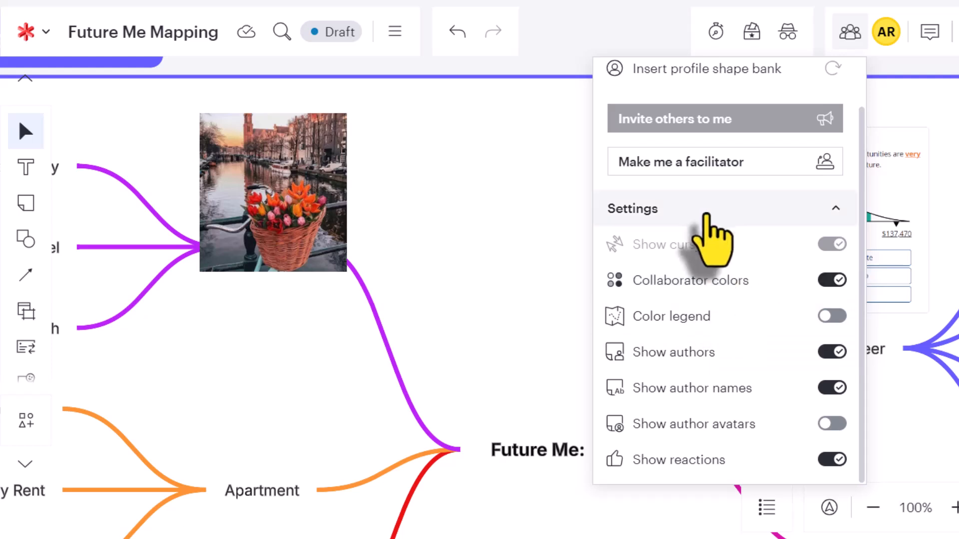
click(654, 23)
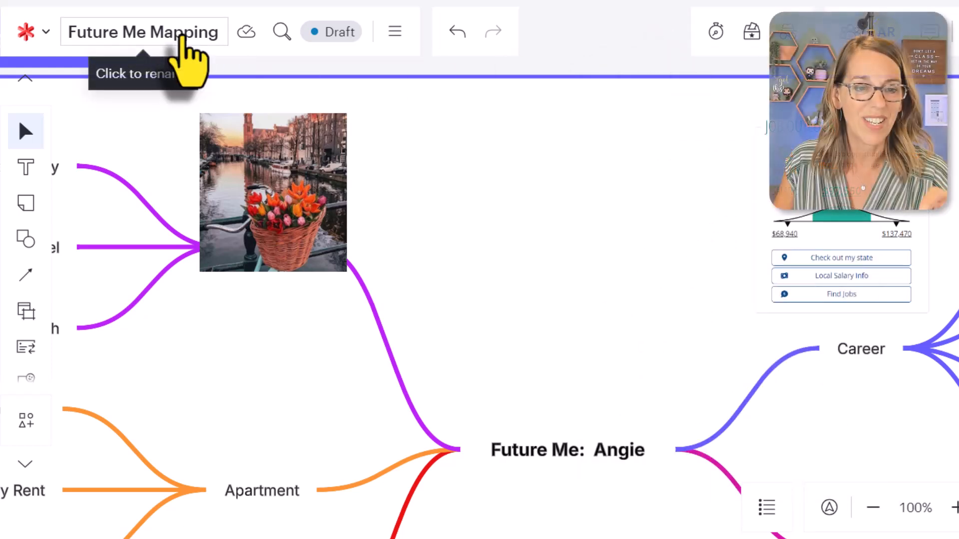
click(310, 139)
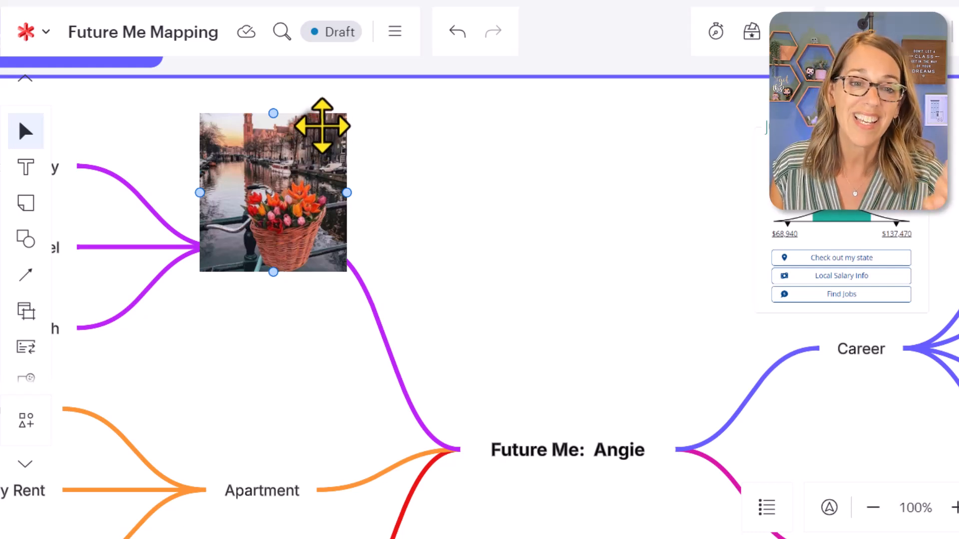
key(Escape)
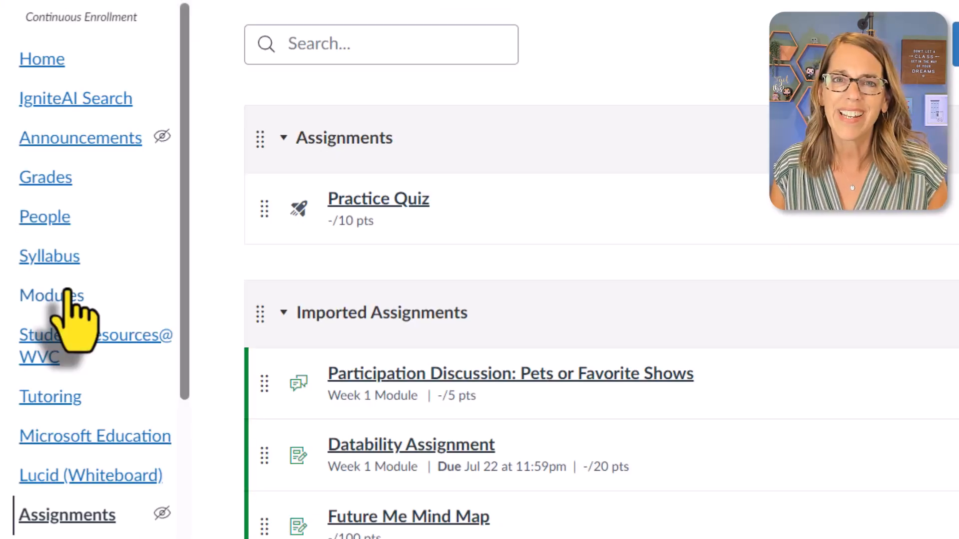
Step: Switch to the Canvas course and open its Modules page at the Week 1 module
click(68, 294)
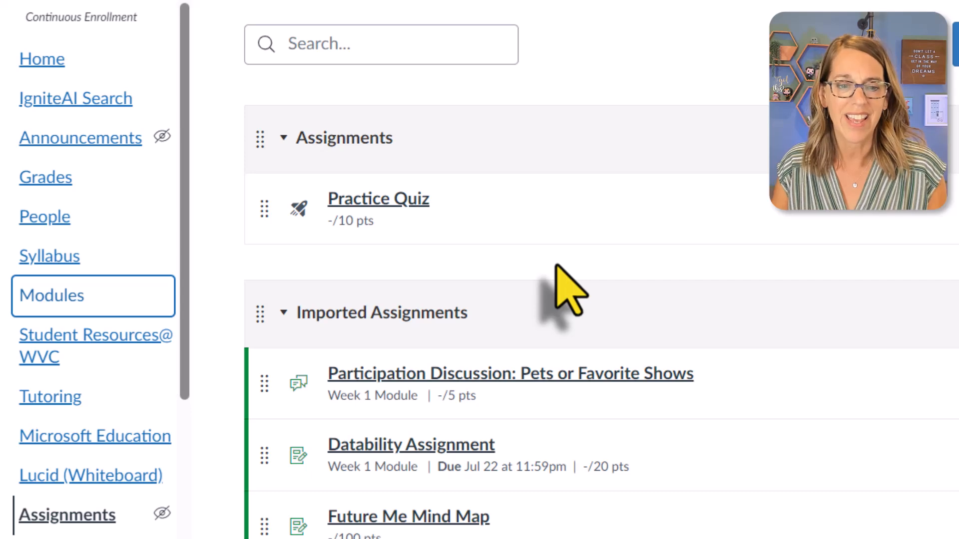
scroll(682, 296, down, 3)
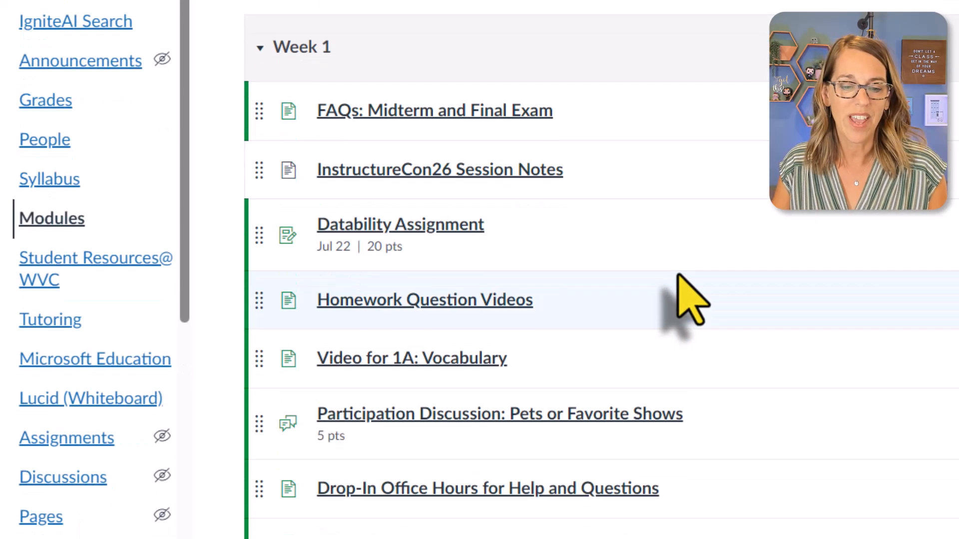
scroll(678, 274, down, 2)
scroll(680, 274, up, 2)
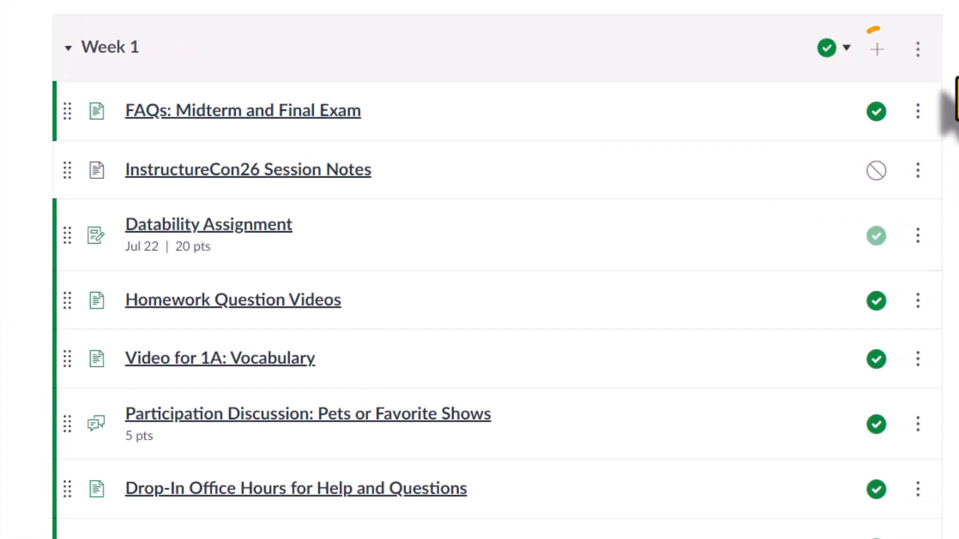
Step: Add a newly created assignment named "Future Me Mapping" to the Week 1 module, without indentation
click(878, 49)
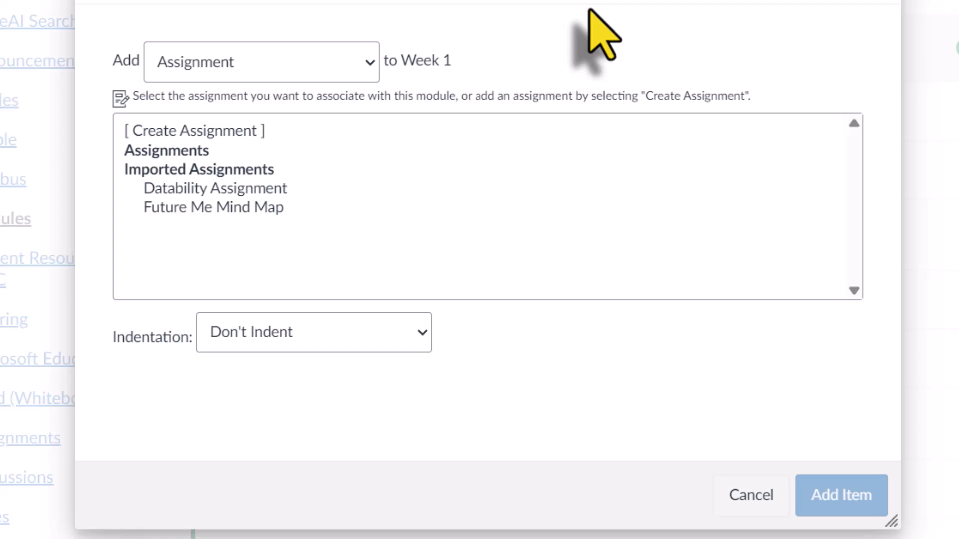
click(202, 131)
click(274, 330)
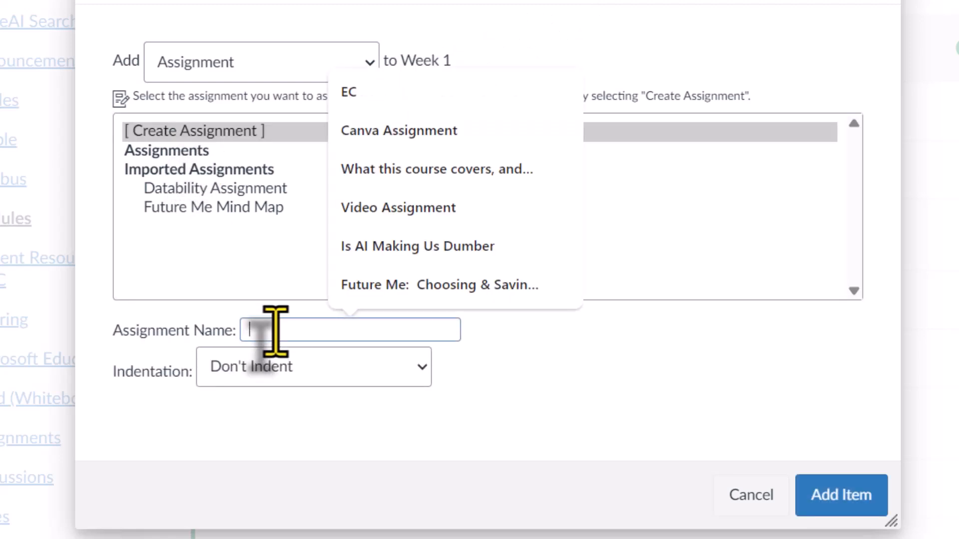
text(Future)
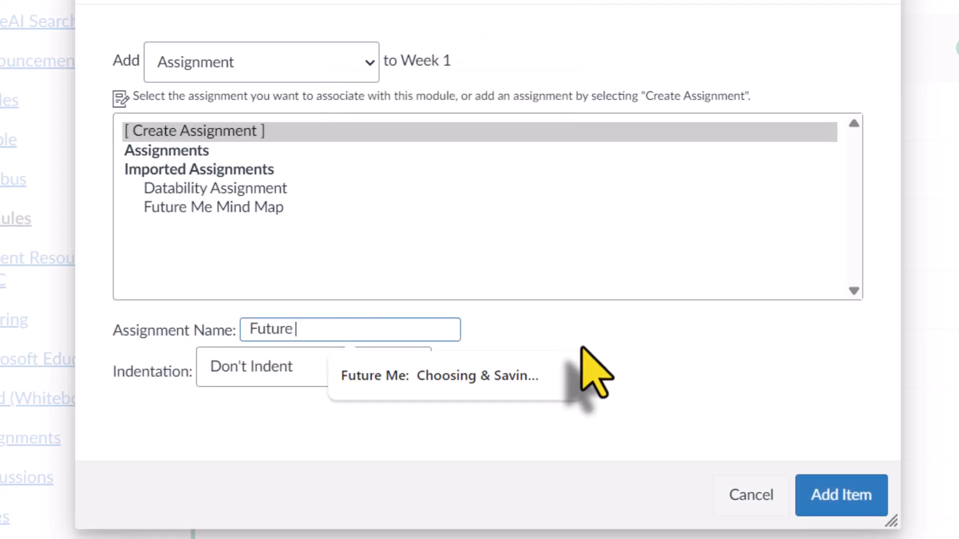
text( Me Mapping)
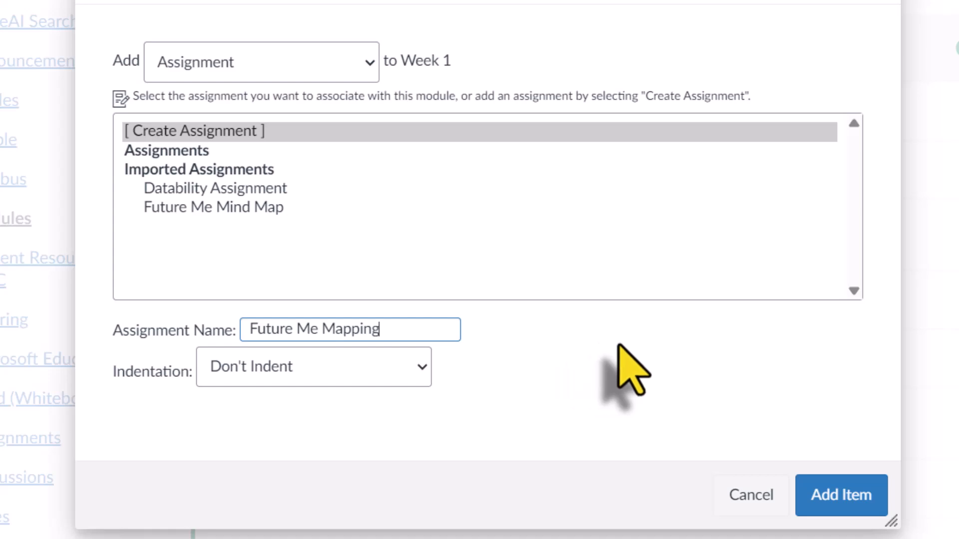
click(850, 492)
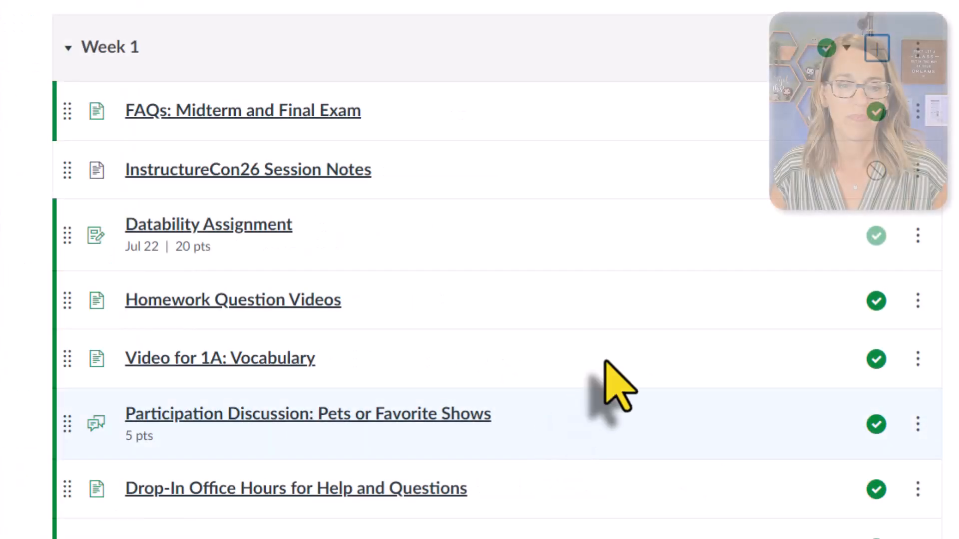
Step: Edit the Future Me Mapping assignment, writing instructions to use the Lucid Board in full screen mode and find frames through the table of contents
scroll(788, 334, down, 5)
click(228, 383)
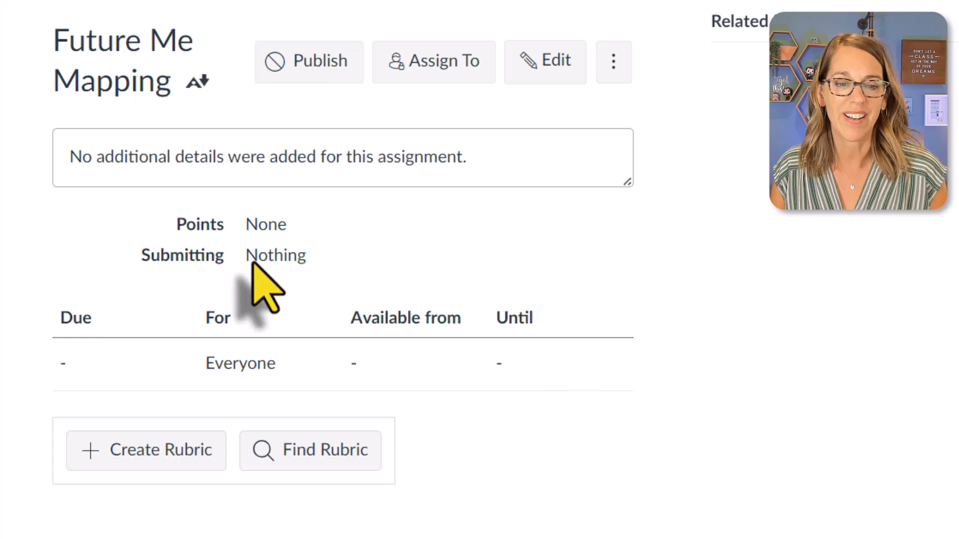
click(539, 56)
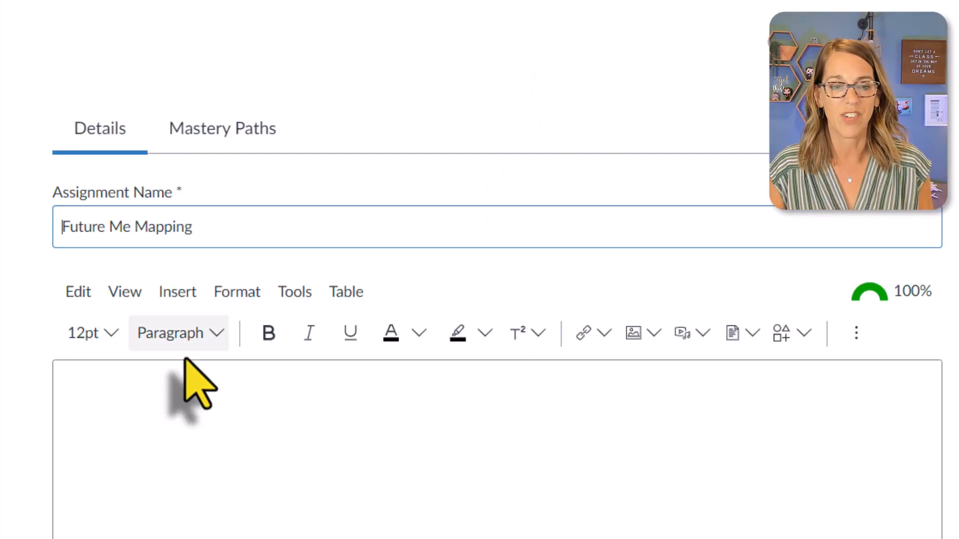
click(135, 387)
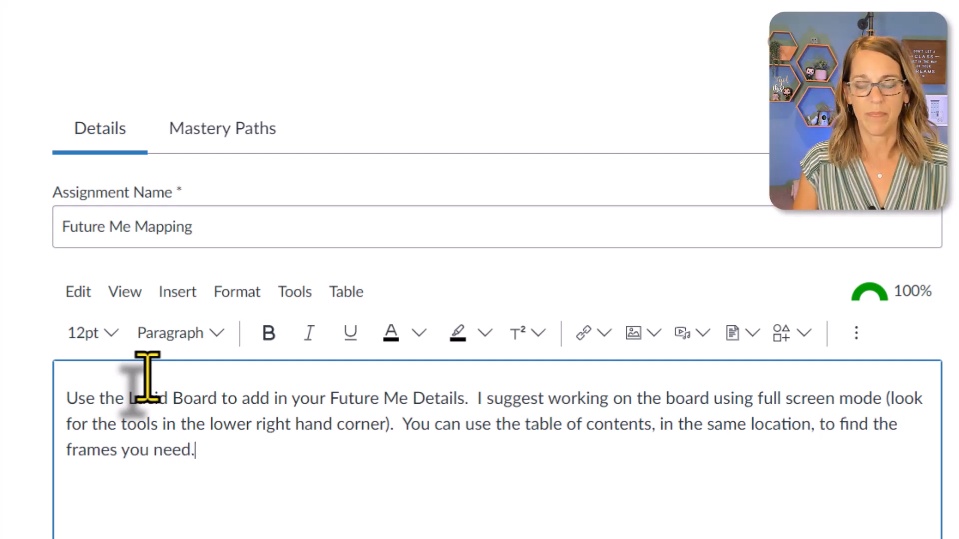
Step: Set the assignment's points to 10
scroll(503, 514, down, 6)
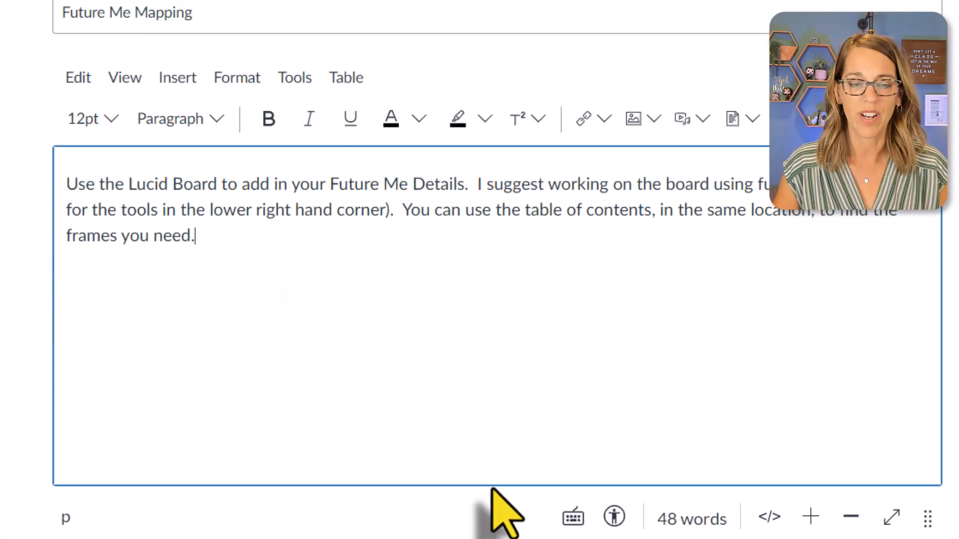
scroll(483, 455, down, 2)
click(265, 380)
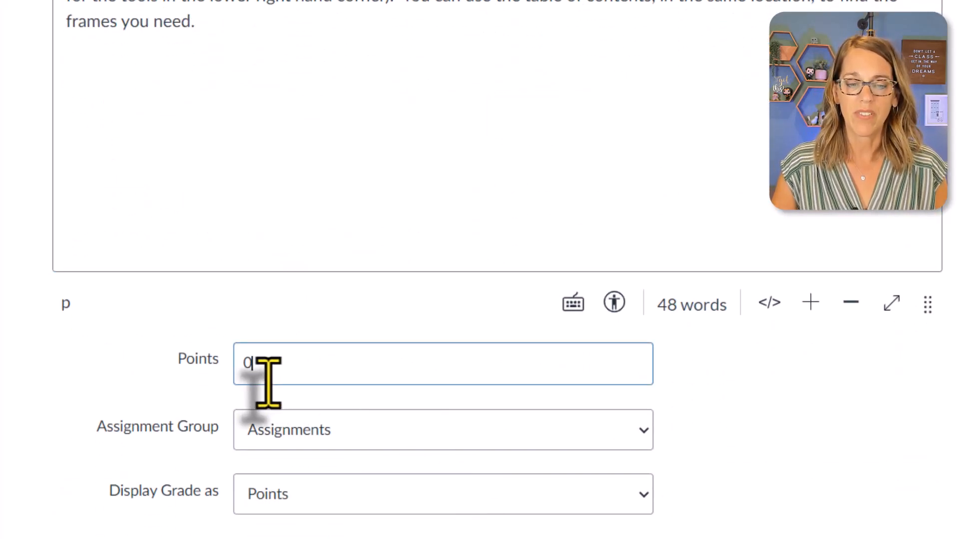
double_click(234, 379)
text(10)
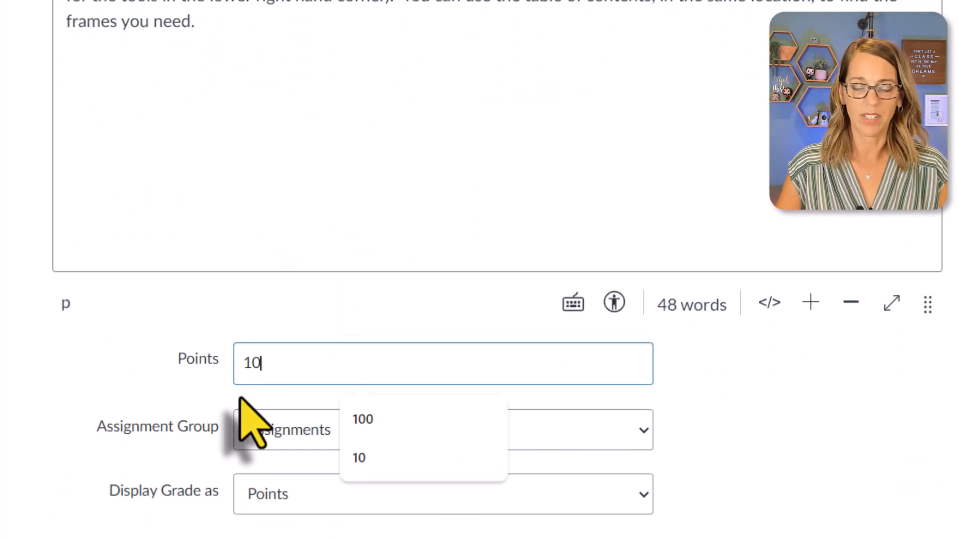
click(744, 447)
Step: Set the assignment's submission type to Lucid
scroll(742, 452, down, 2)
scroll(742, 452, down, 6)
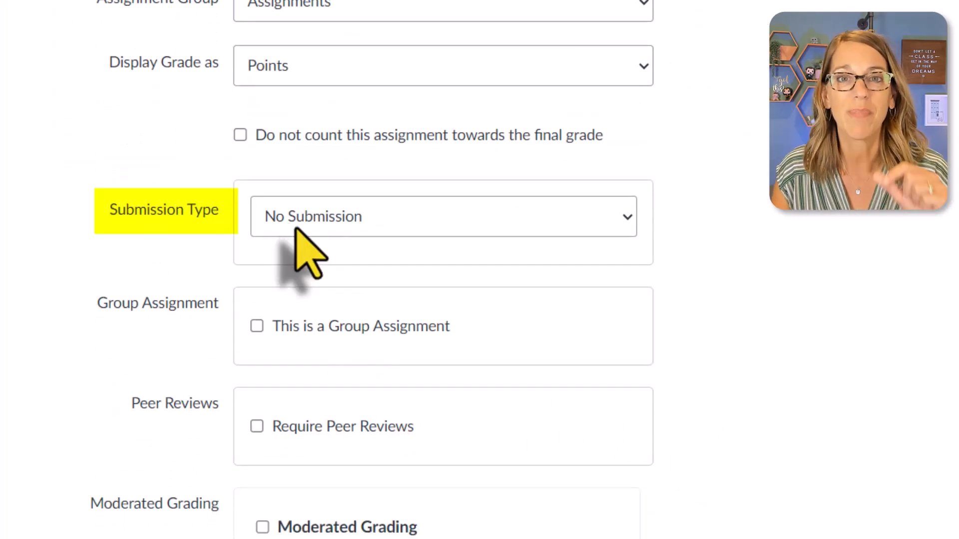
click(628, 220)
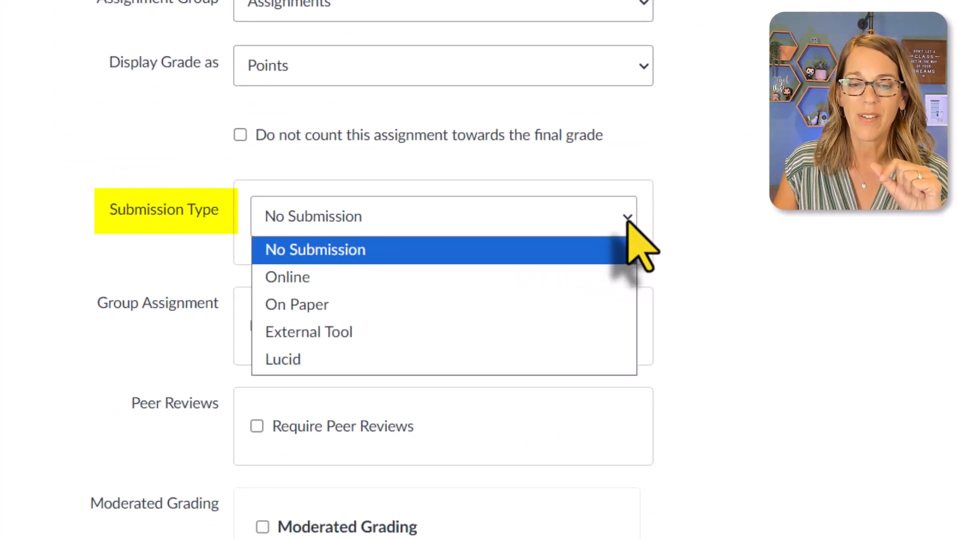
click(304, 356)
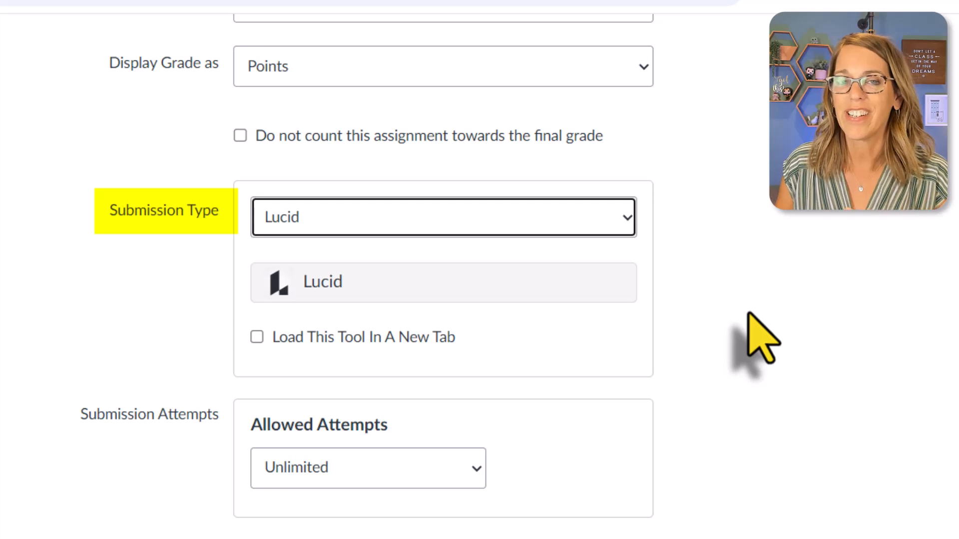
Step: Link the existing Lucidspark board "Future Me Mapping" from the previously created documents to the assignment
click(322, 278)
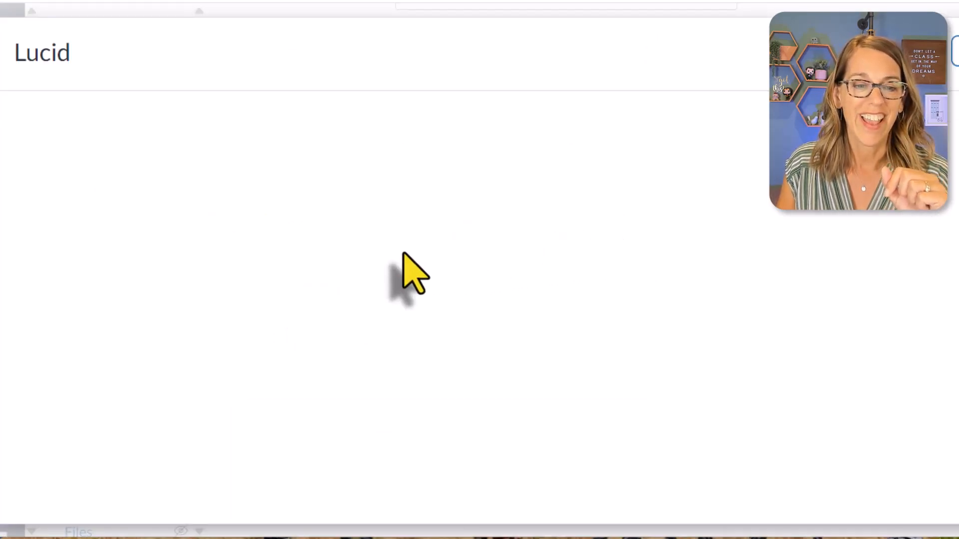
scroll(829, 410, down, 2)
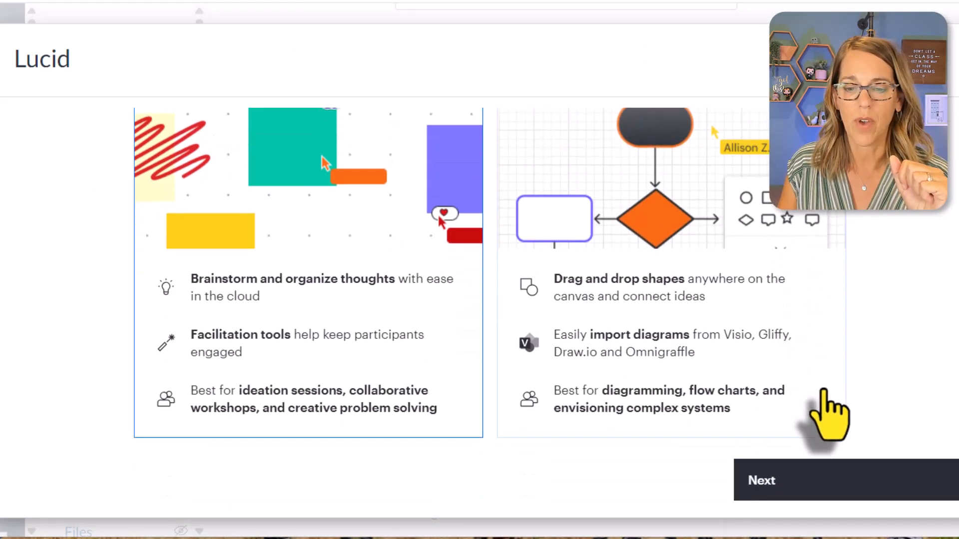
click(820, 482)
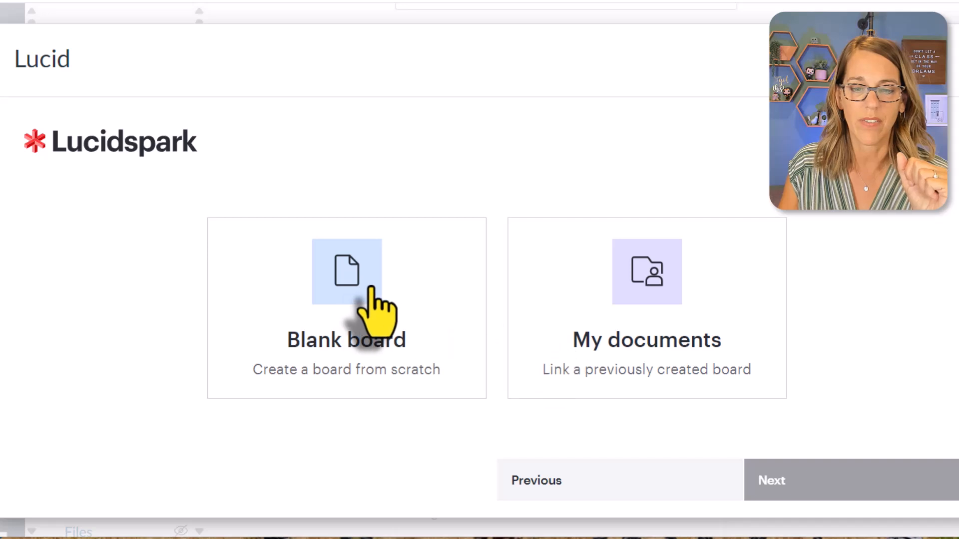
click(644, 326)
click(826, 487)
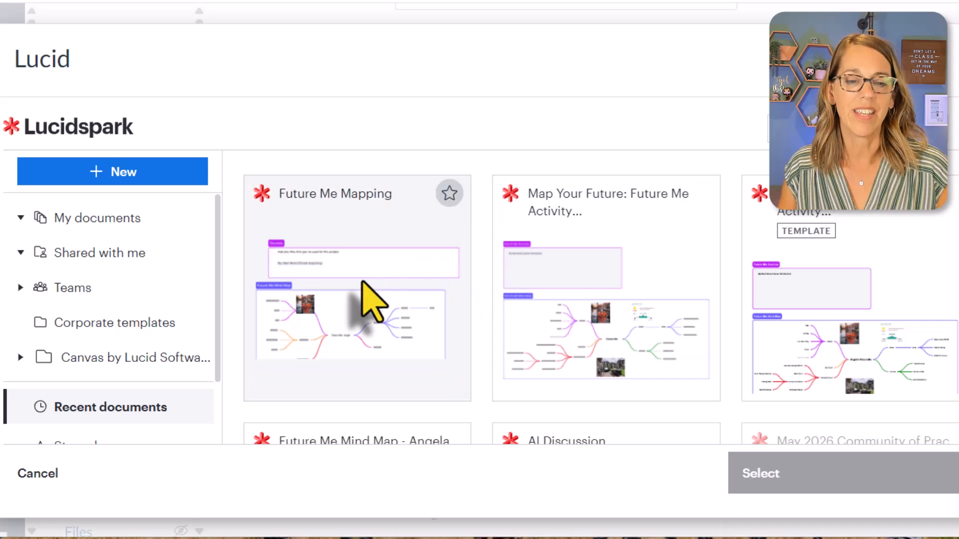
click(363, 272)
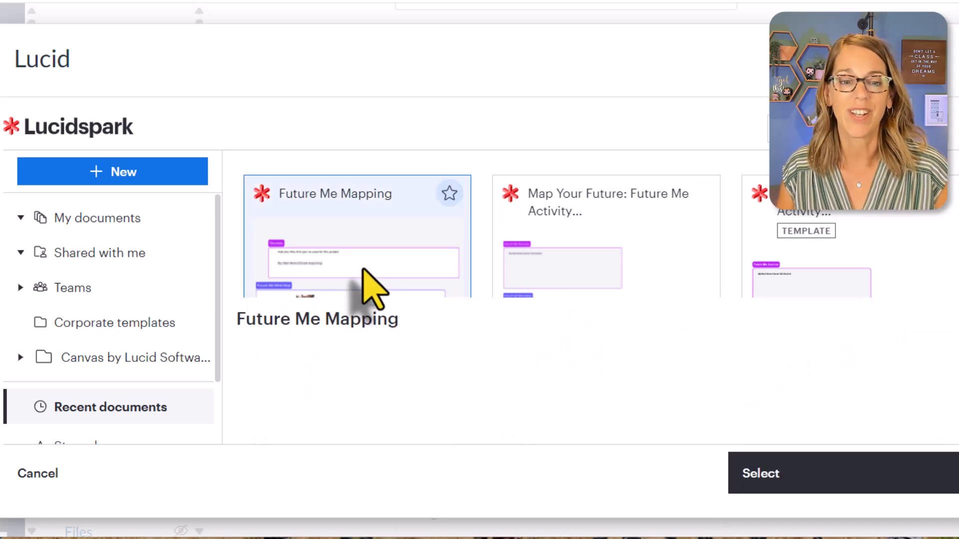
click(839, 476)
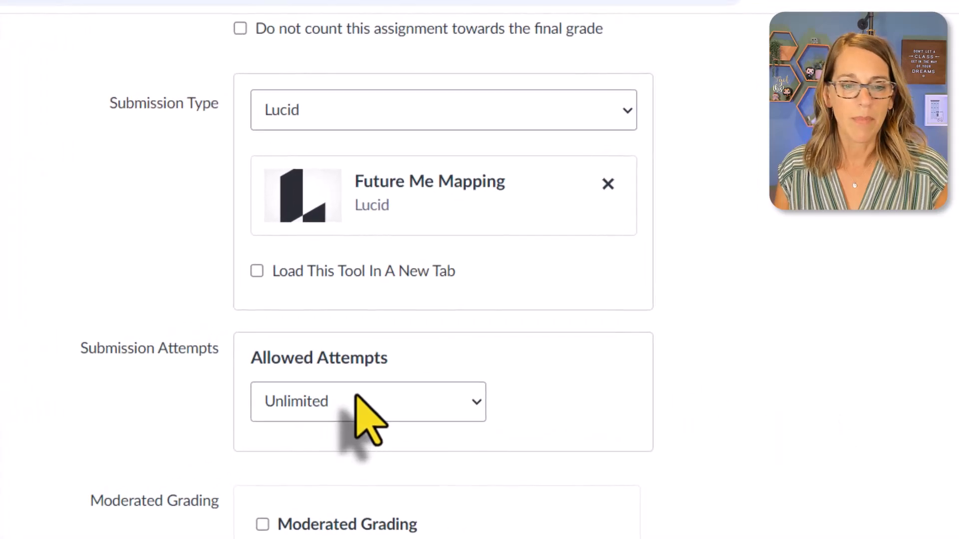
Step: Save the assignment and examine the embedded preview copy of the Lucidspark board that students receive
scroll(772, 457, down, 5)
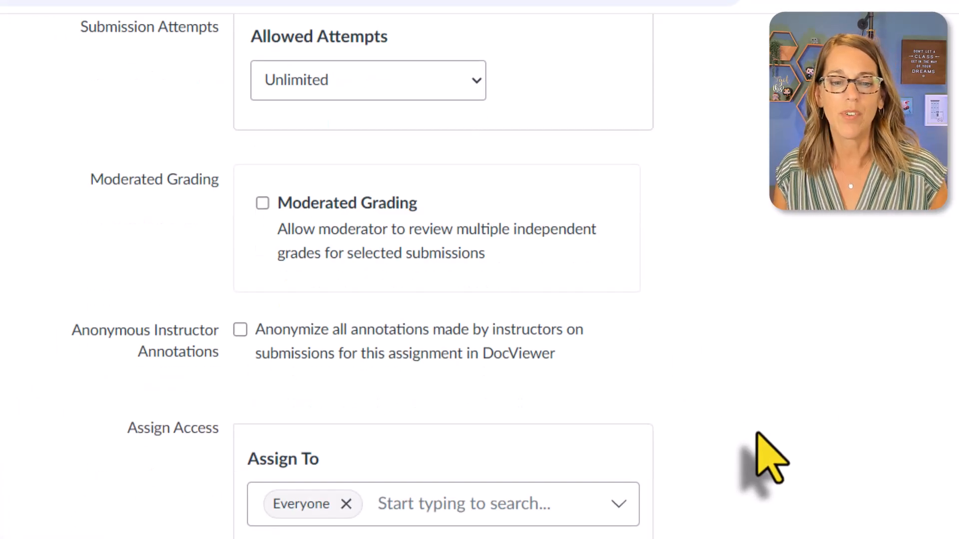
scroll(644, 504, down, 10)
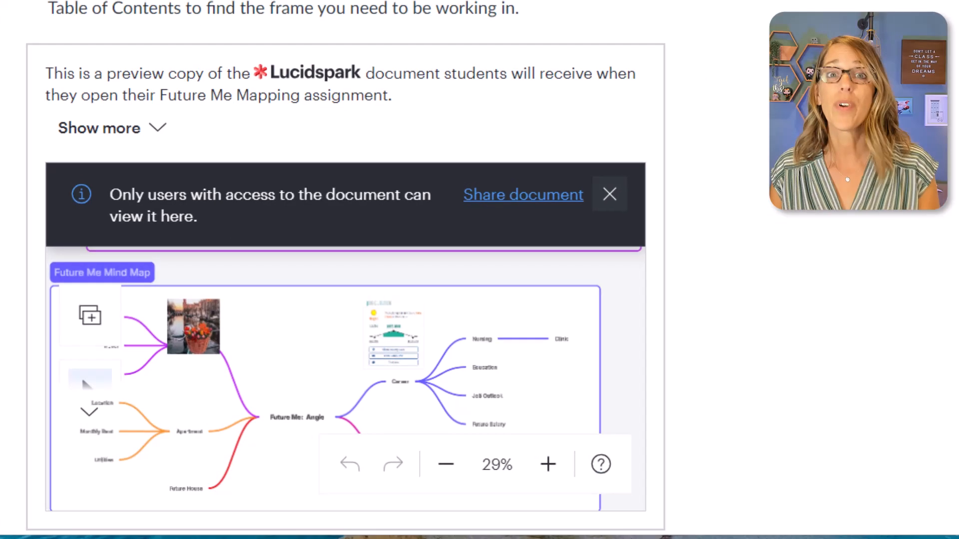
click(863, 240)
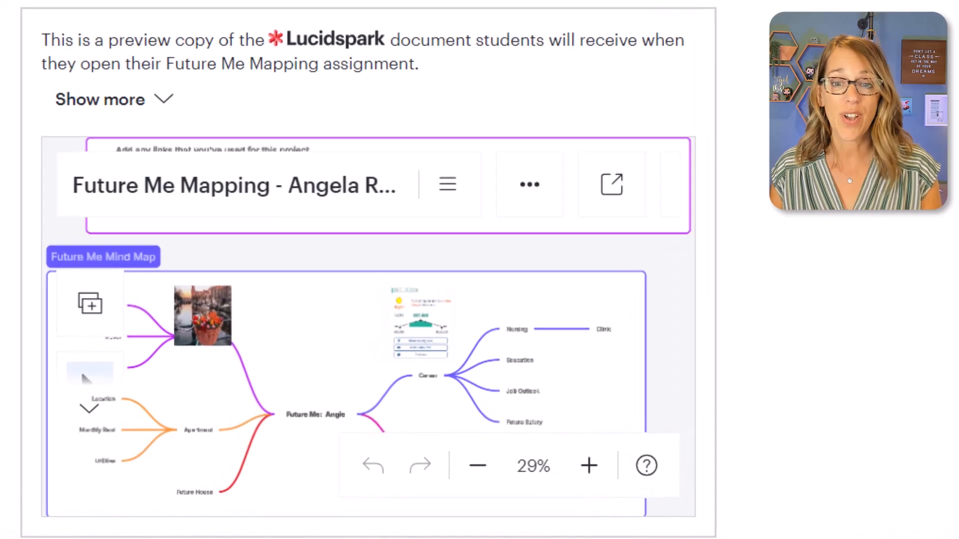
scroll(396, 310, down, 1)
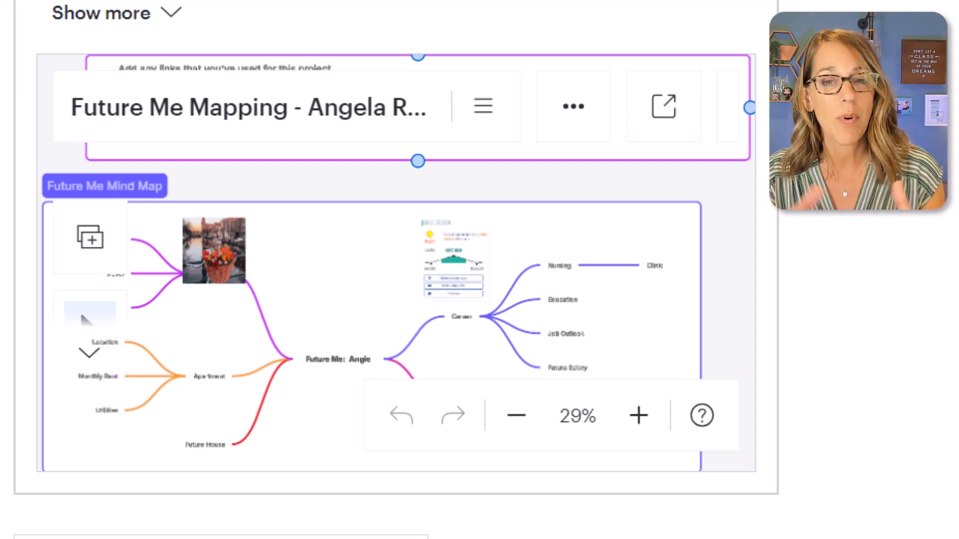
scroll(395, 260, up, 3)
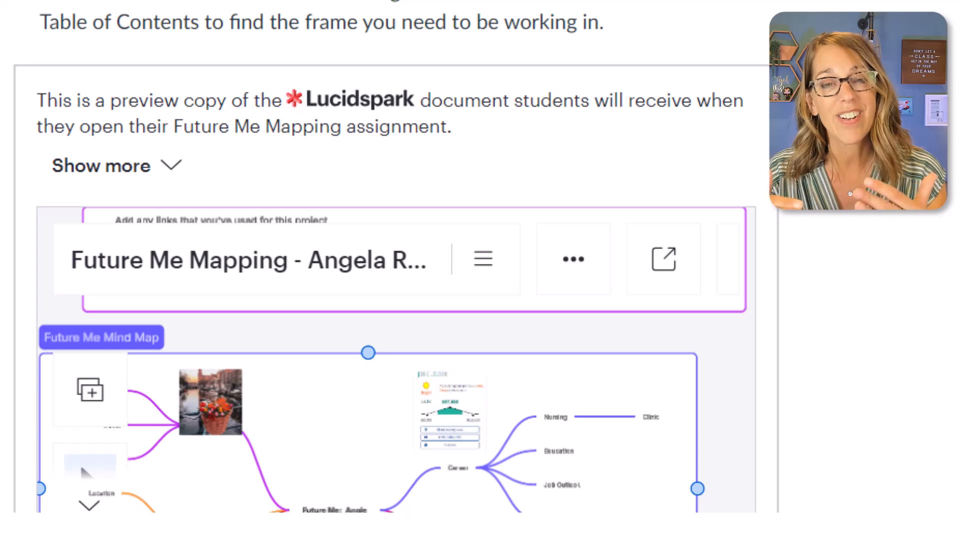